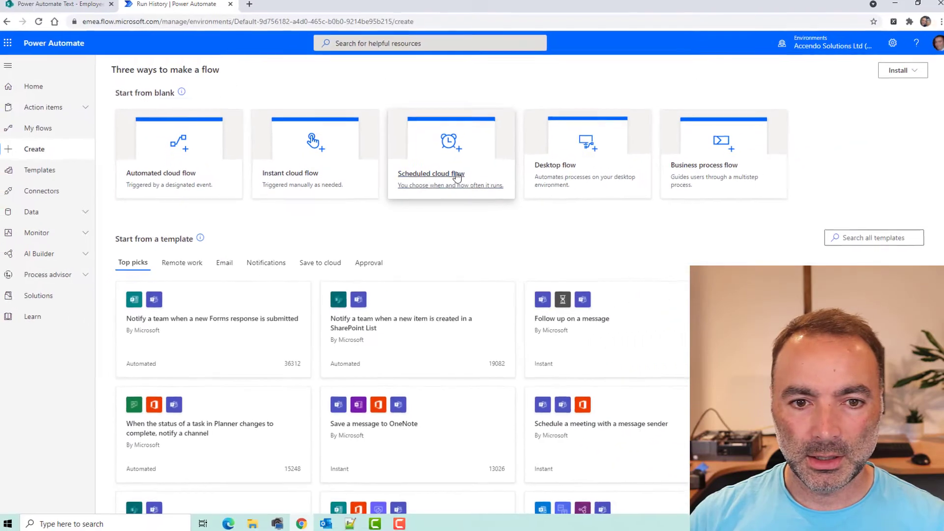
# - Create a scheduled cloud flow named 'Send happy birthday message' that repeats every 1 Day
pyautogui.click(457, 177)
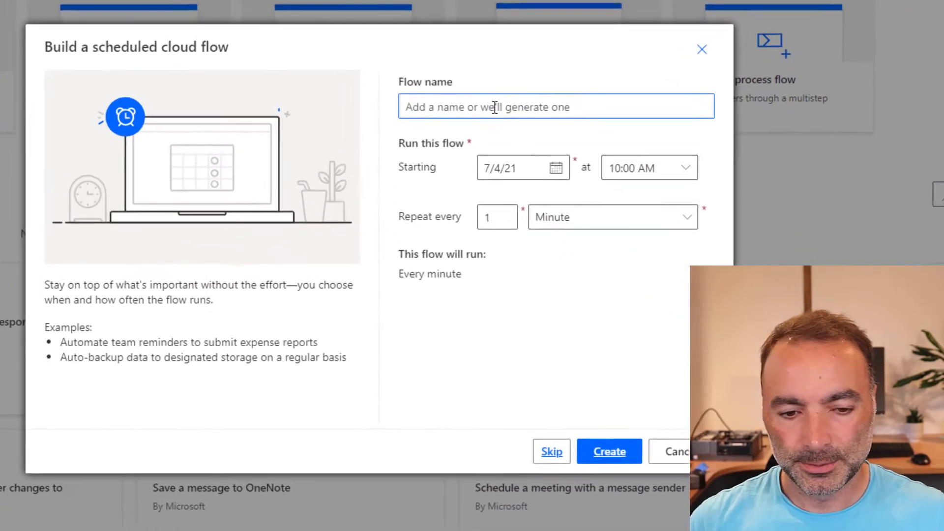
pyautogui.write('Send happy ')
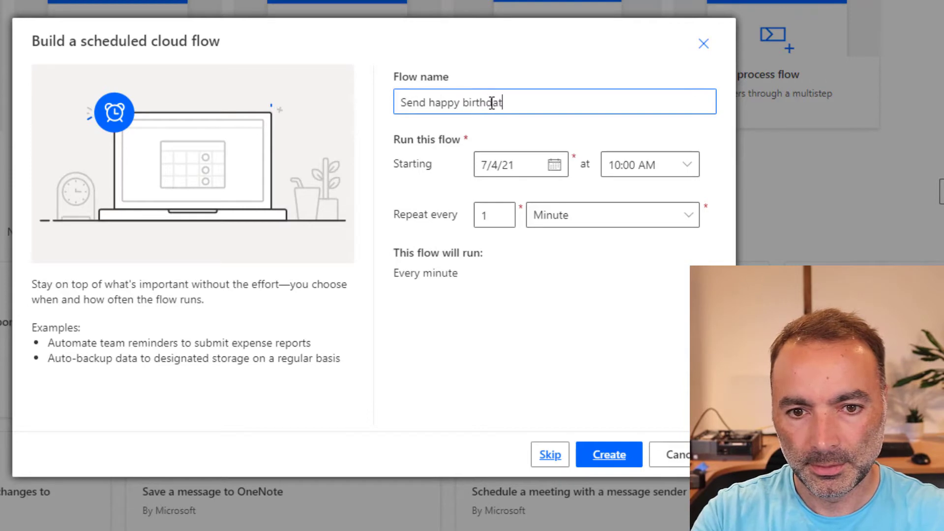
pyautogui.write('birthday message')
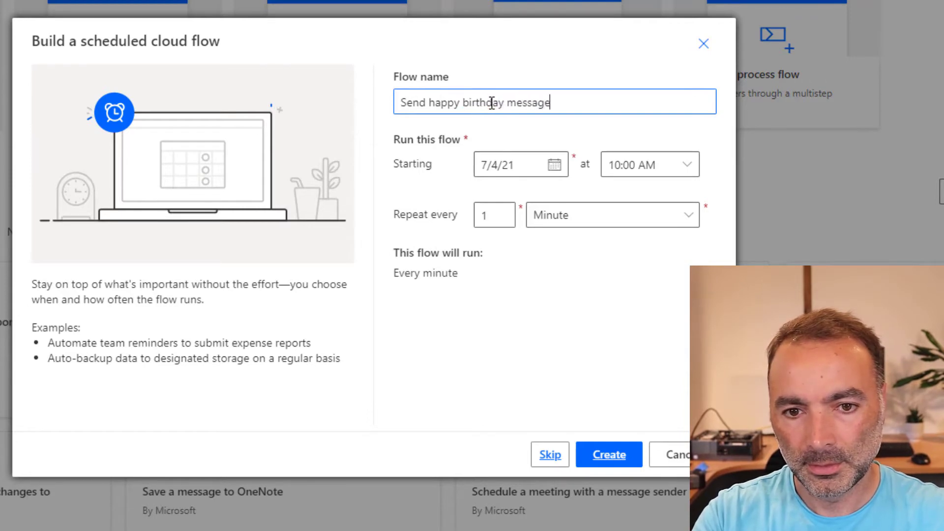
pyautogui.click(535, 221)
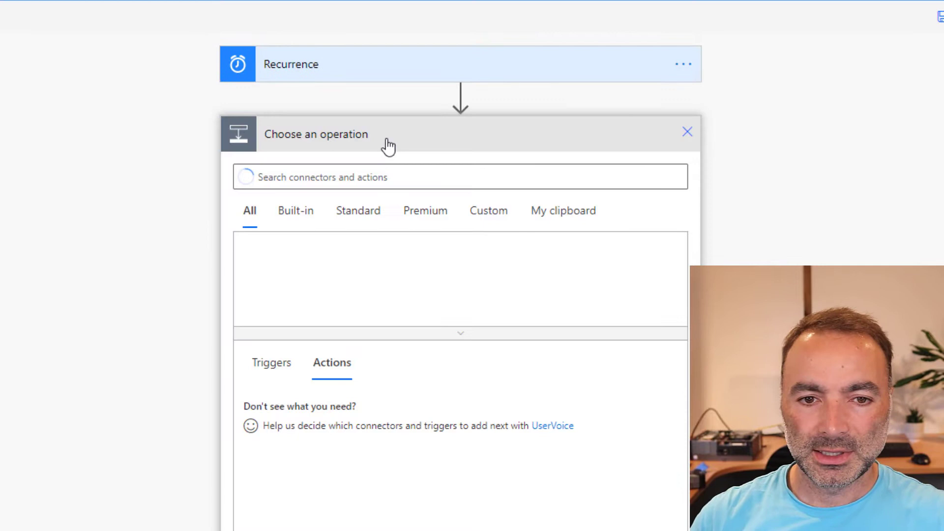
# - Add a SharePoint Get items step on the Power Automate Text site, reading the Employees list
pyautogui.write('get item')
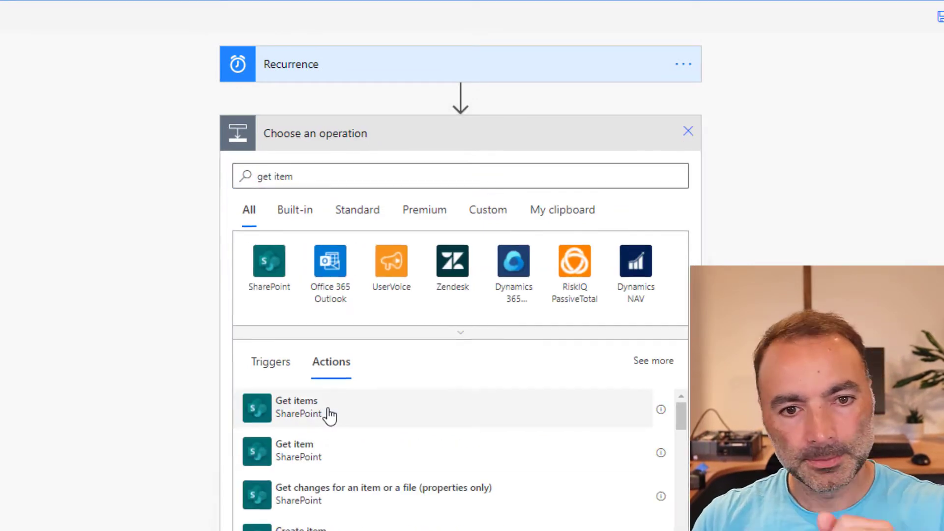
pyautogui.click(325, 415)
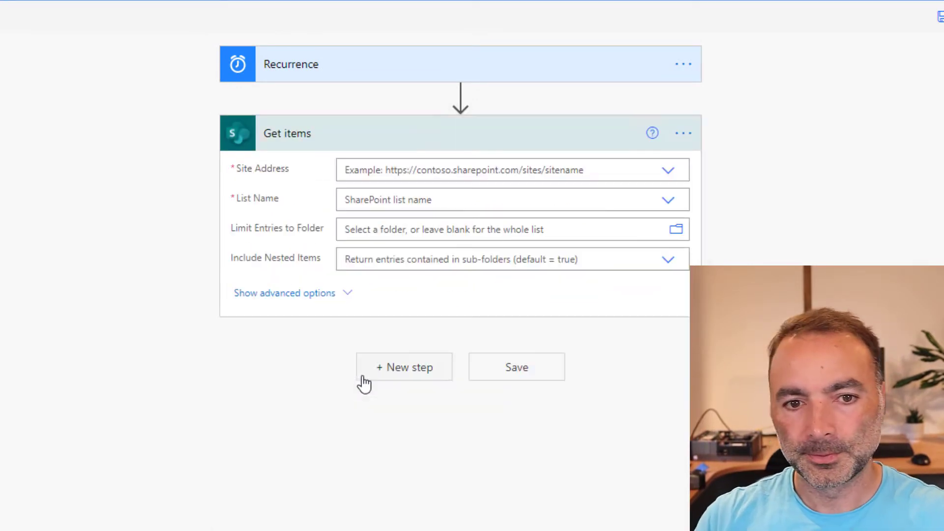
pyautogui.click(655, 169)
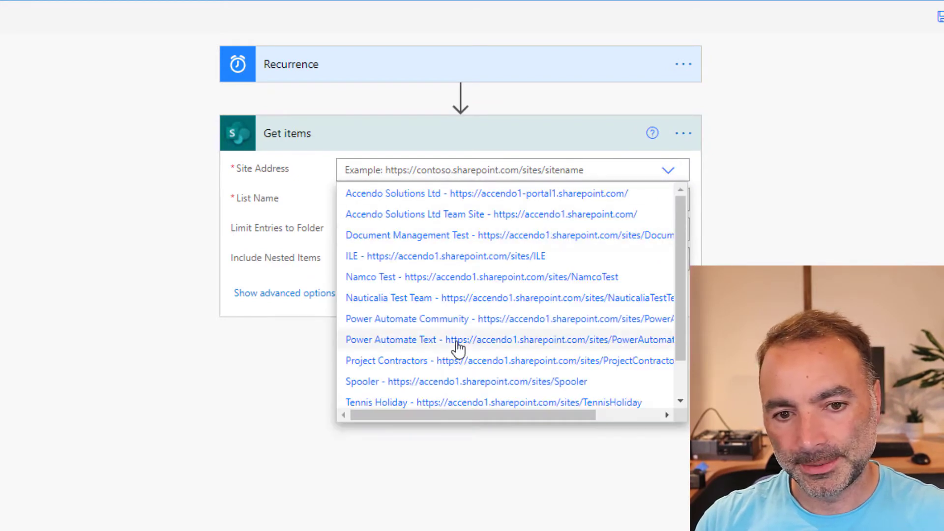
pyautogui.click(455, 341)
pyautogui.click(670, 219)
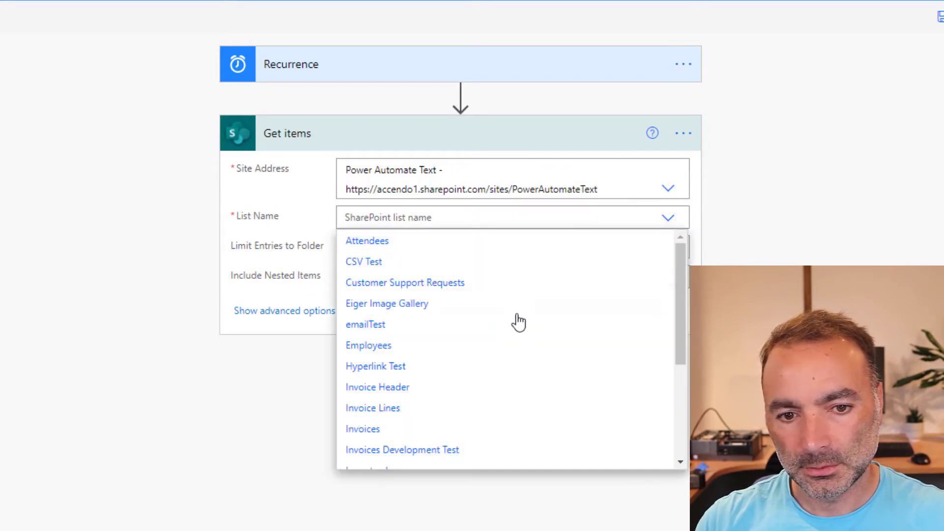
pyautogui.scroll(-5, 516, 320)
pyautogui.scroll(5, 460, 352)
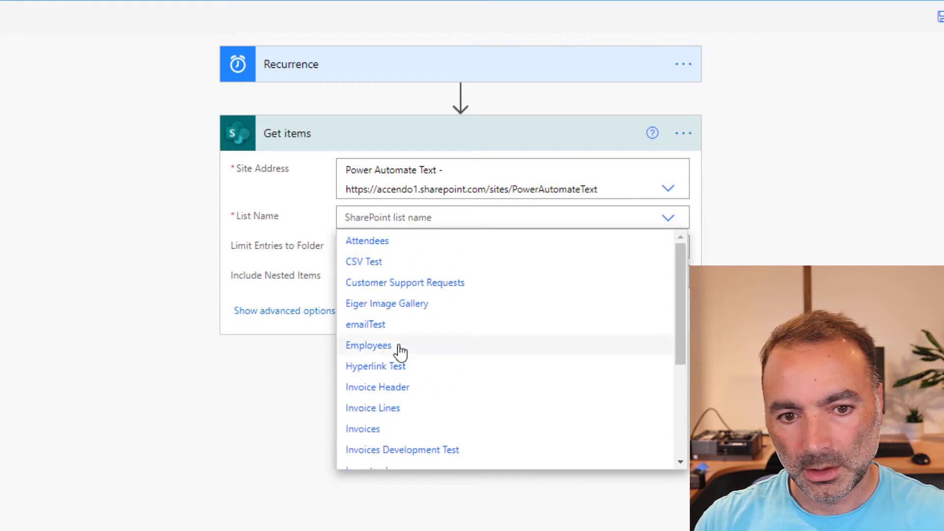
pyautogui.click(399, 345)
# - Add an Apply to each loop that iterates over the Get items value output
pyautogui.click(402, 386)
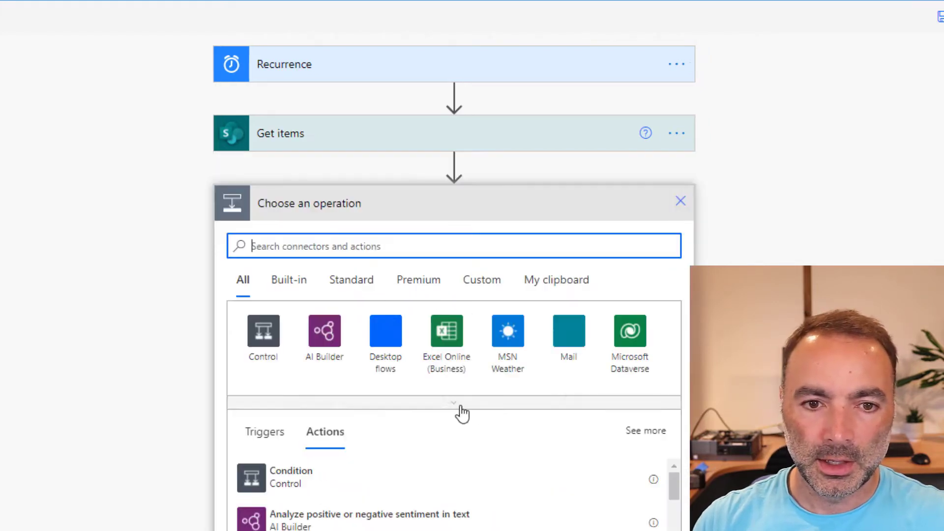
pyautogui.write('each')
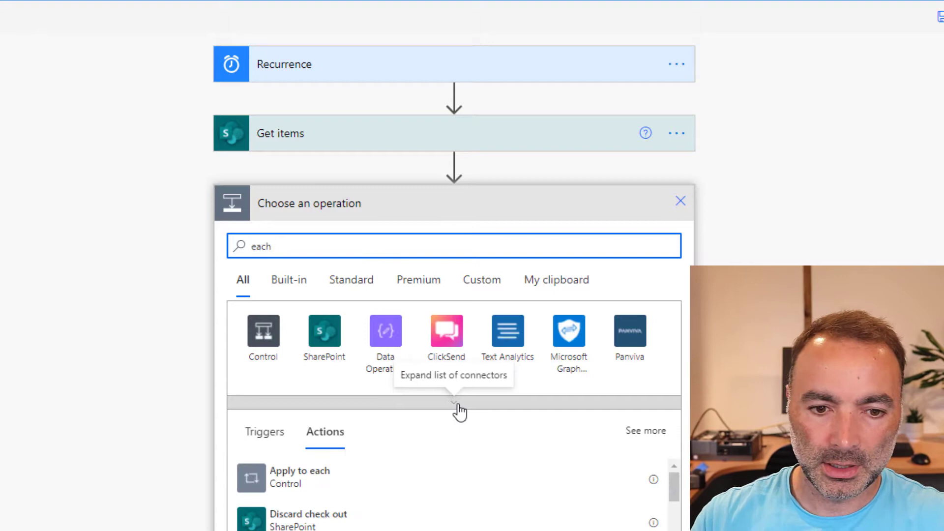
pyautogui.click(320, 490)
pyautogui.click(414, 253)
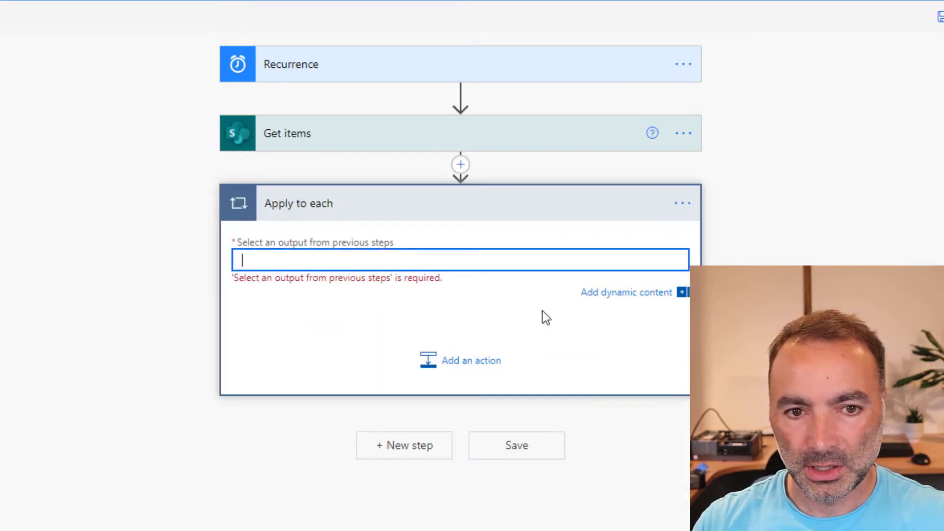
pyautogui.click(797, 416)
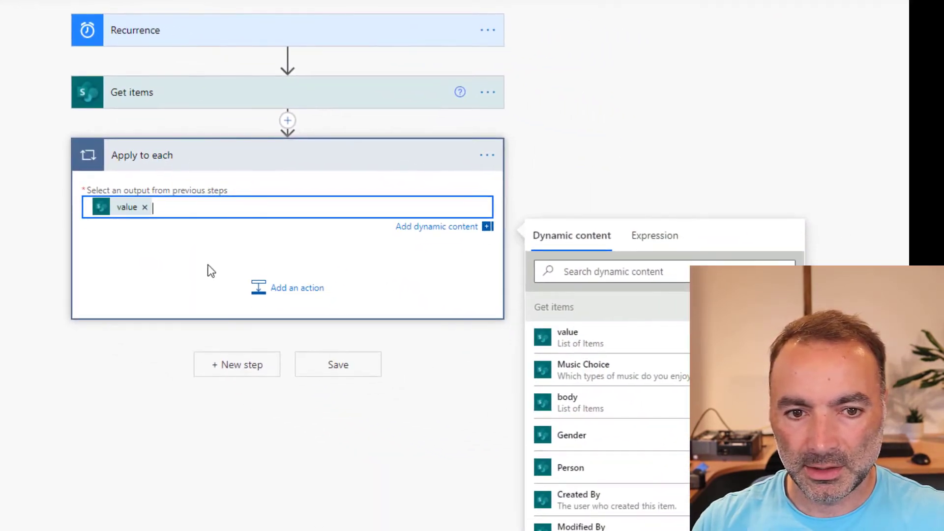
# - Add a Compose action inside the loop and start an expression for its input
pyautogui.click(289, 296)
pyautogui.write('co')
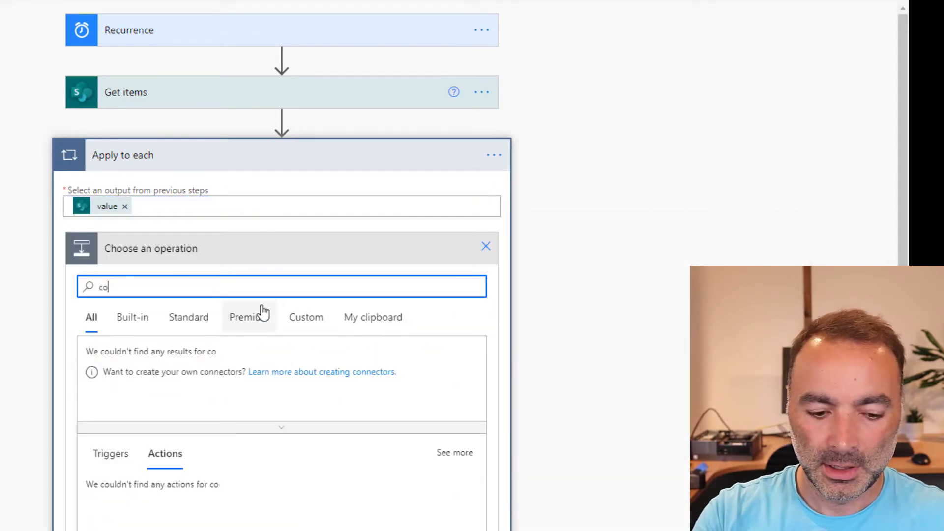
pyautogui.write('ndition')
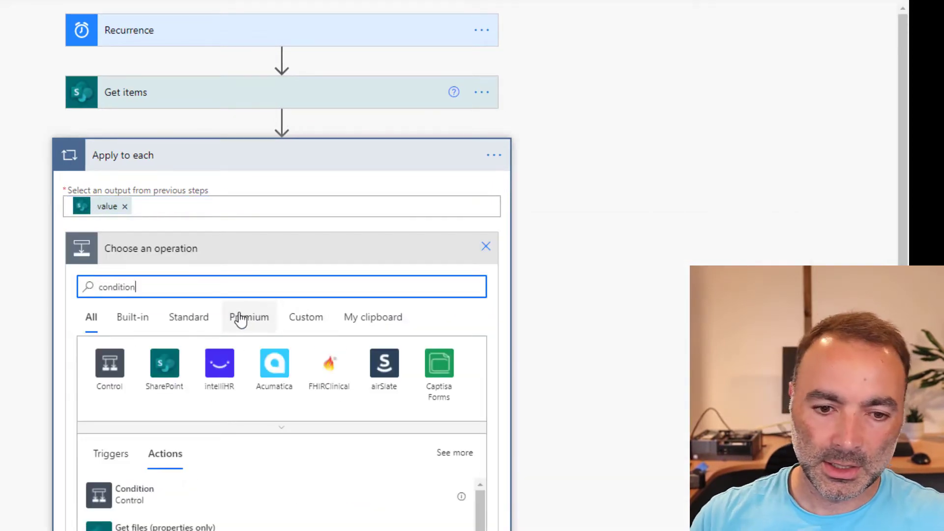
pyautogui.click(486, 247)
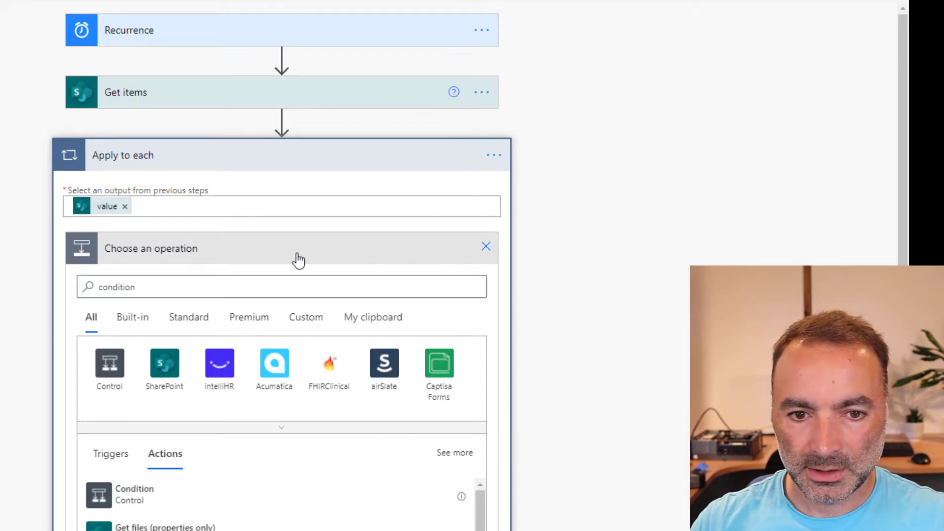
pyautogui.click(259, 277)
pyautogui.write('com')
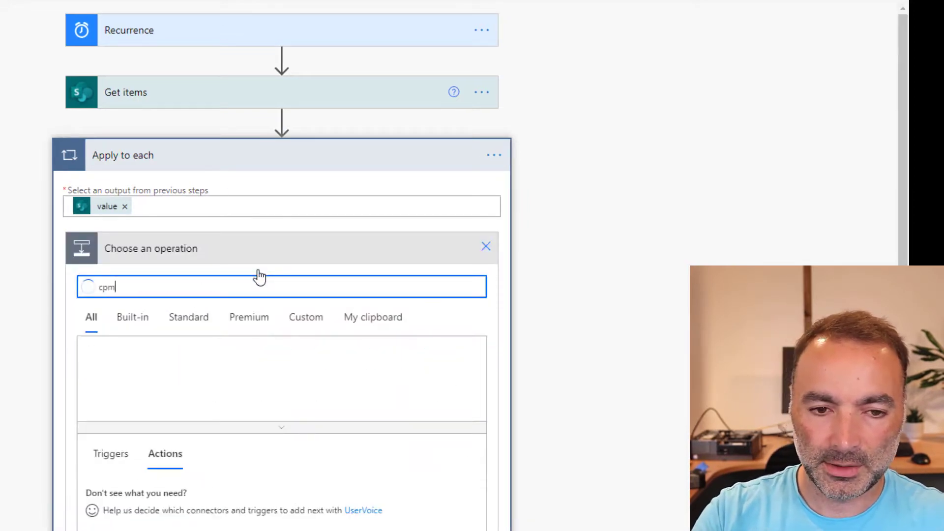
pyautogui.press('BackSpace')
pyautogui.press('BackSpace')
pyautogui.press('BackSpace')
pyautogui.write('coim')
pyautogui.press('BackSpace')
pyautogui.press('BackSpace')
pyautogui.press('BackSpace')
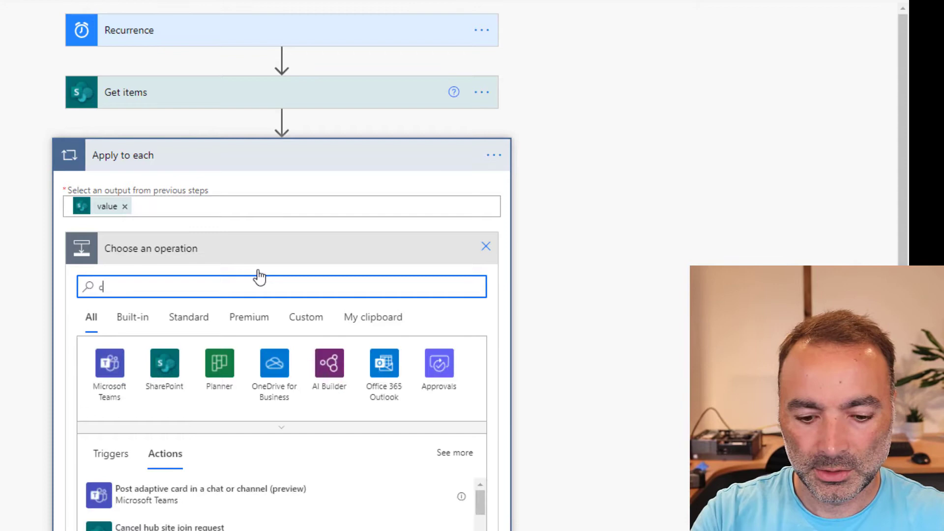
pyautogui.write('ompose')
pyautogui.click(113, 493)
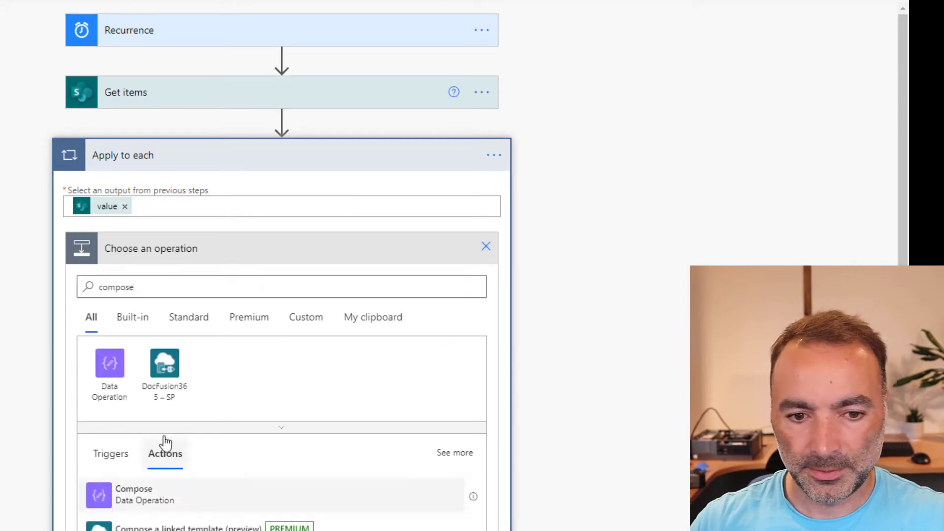
pyautogui.click(620, 325)
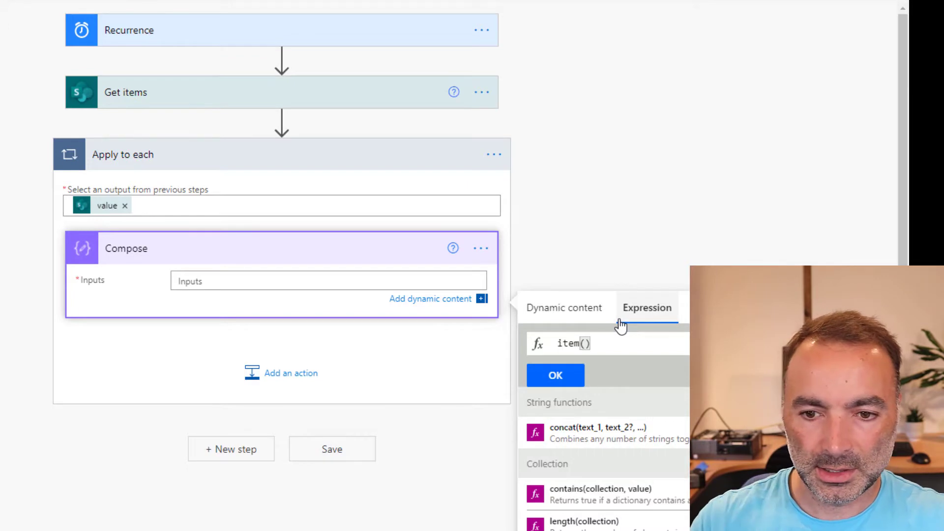
# - Set the Compose input to the item() expression and save the flow
pyautogui.write('item()')
pyautogui.click(558, 375)
pyautogui.click(350, 450)
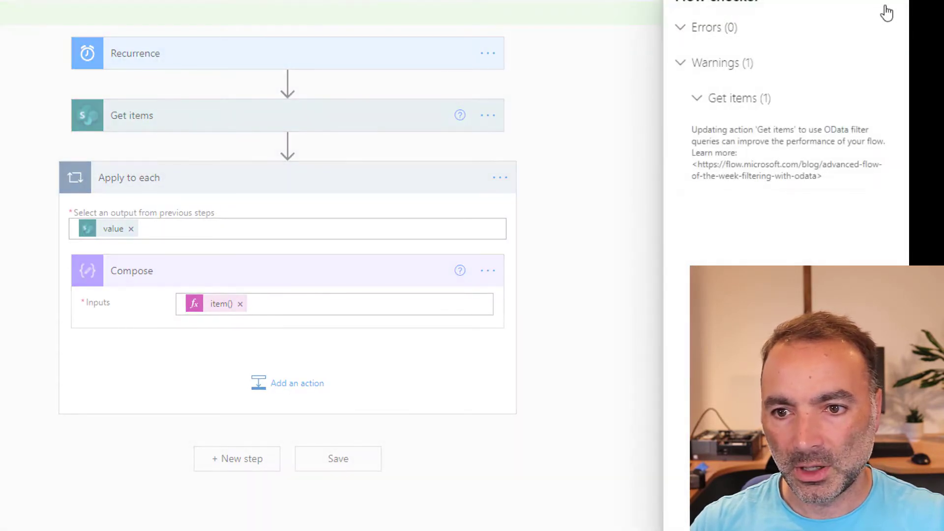
# - Test-run the flow and expand the Apply to each and Compose run details
pyautogui.click(885, 12)
pyautogui.click(855, 3)
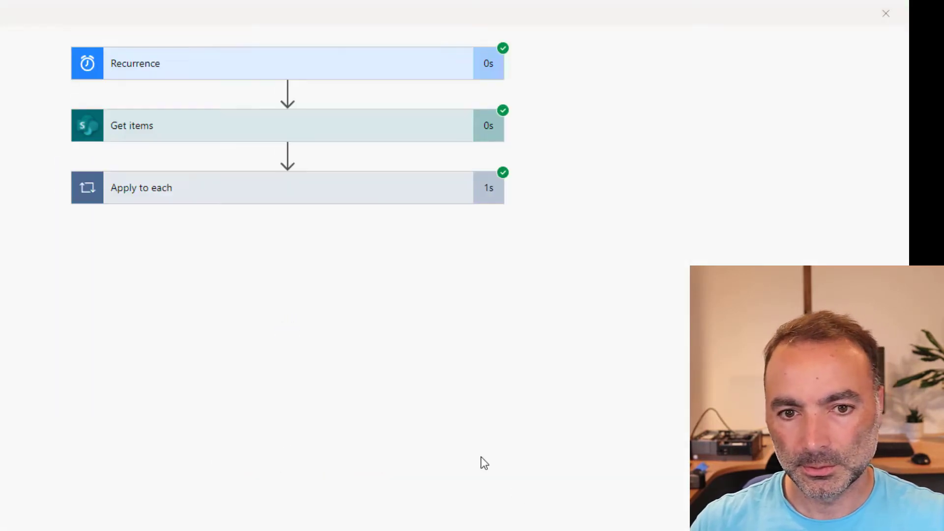
pyautogui.click(232, 196)
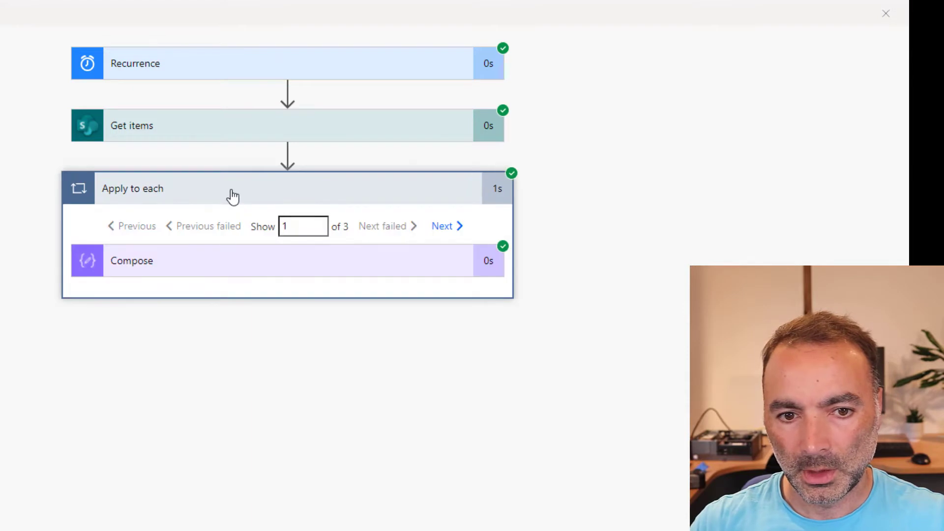
pyautogui.click(221, 266)
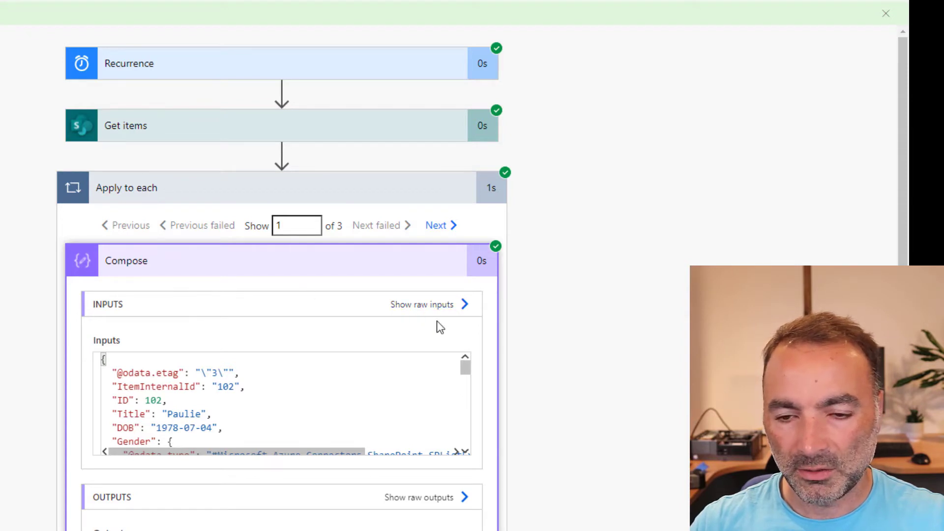
# - Locate the DOB field and select the whole Compose record JSON
pyautogui.scroll(-2, 437, 321)
pyautogui.scroll(-10, 465, 285)
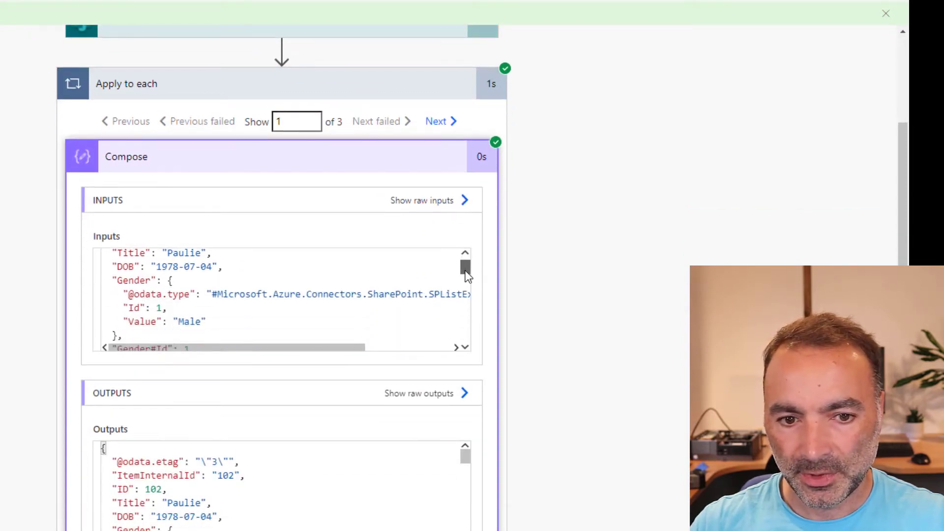
pyautogui.moveTo(459, 319); pyautogui.dragTo(455, 266)
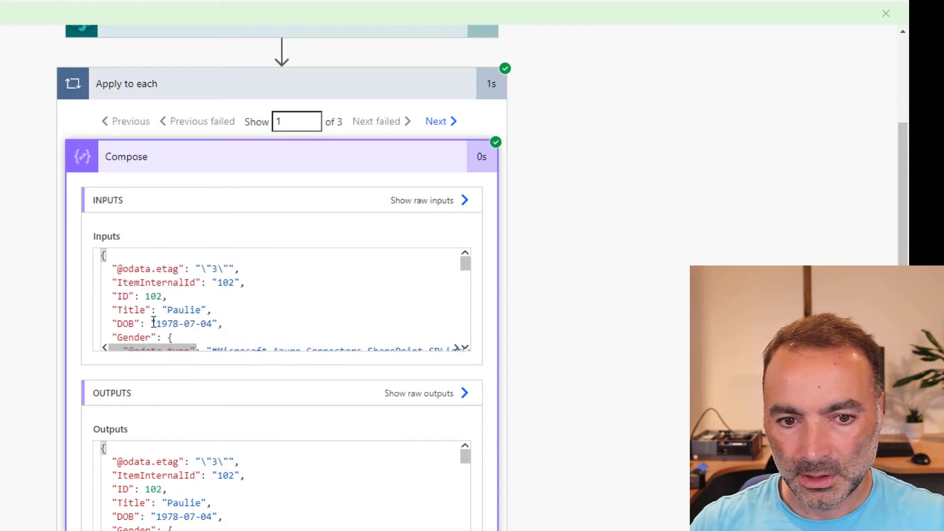
pyautogui.moveTo(158, 323); pyautogui.dragTo(209, 324)
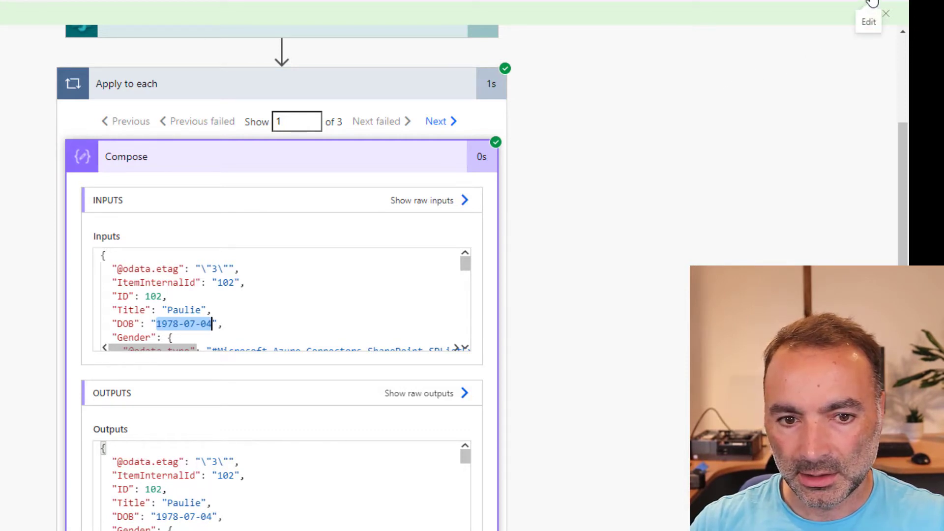
pyautogui.doubleClick(121, 324)
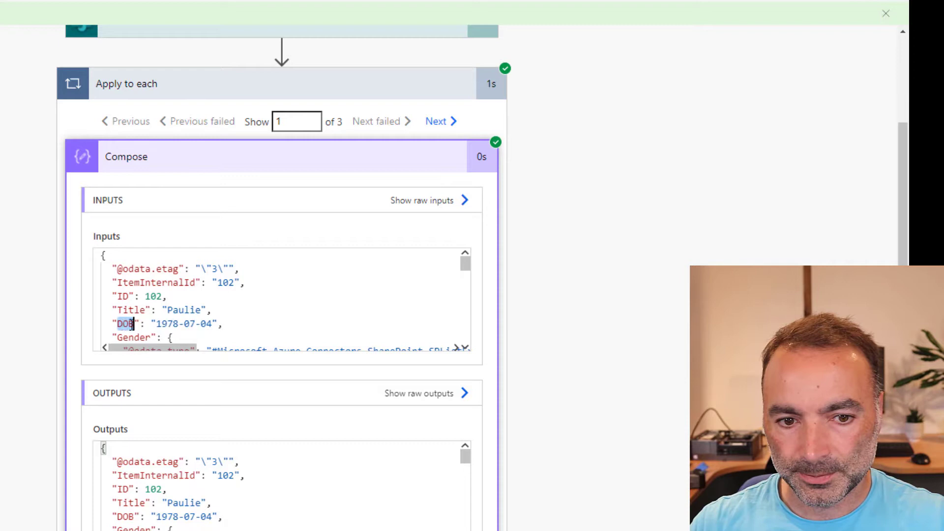
pyautogui.hotkey('ctrl', 'a')
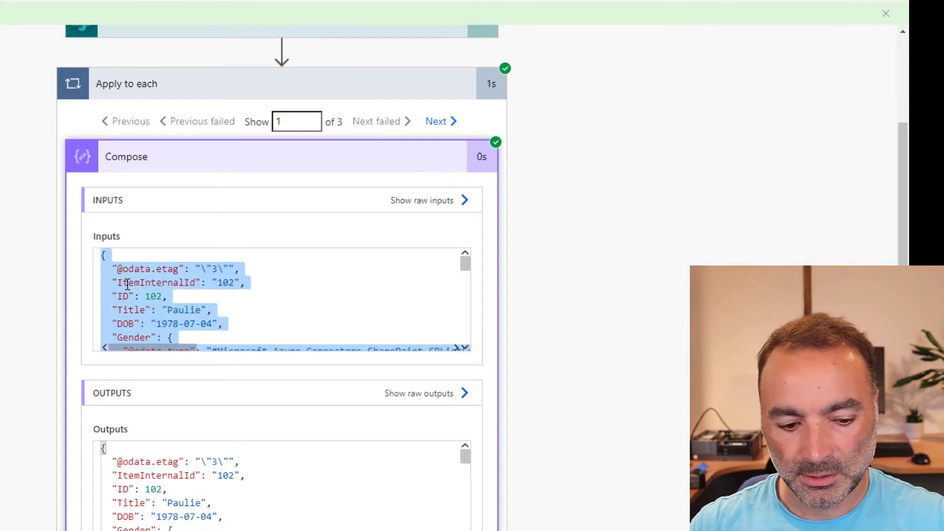
# - Paste the copied employee record JSON into a new Notepad++ tab, viewed from the top
pyautogui.hotkey('alt', 'Tab')
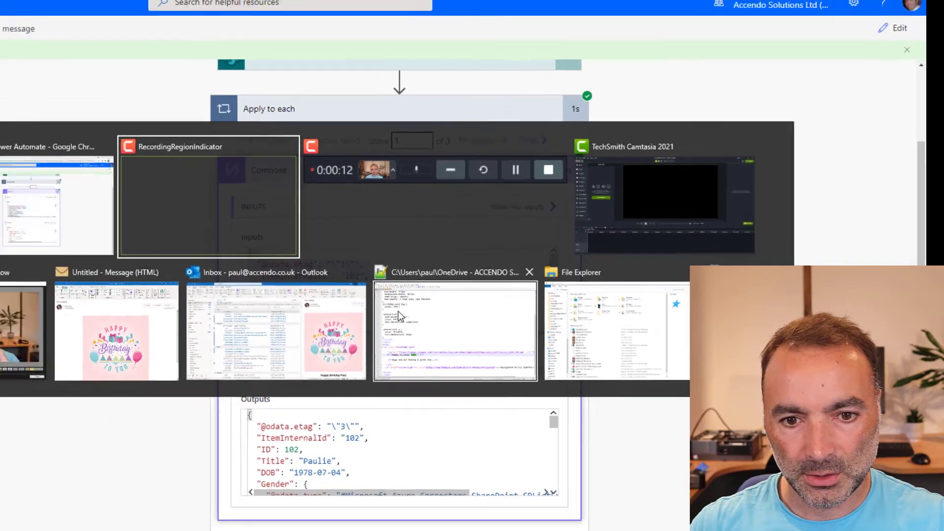
pyautogui.click(279, 318)
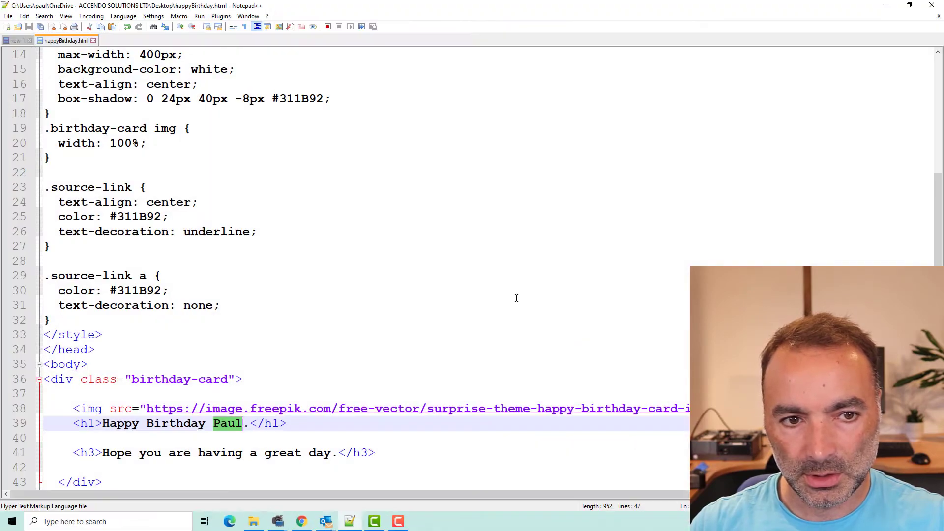
pyautogui.hotkey('ctrl', 'n')
pyautogui.hotkey('ctrl', 'v')
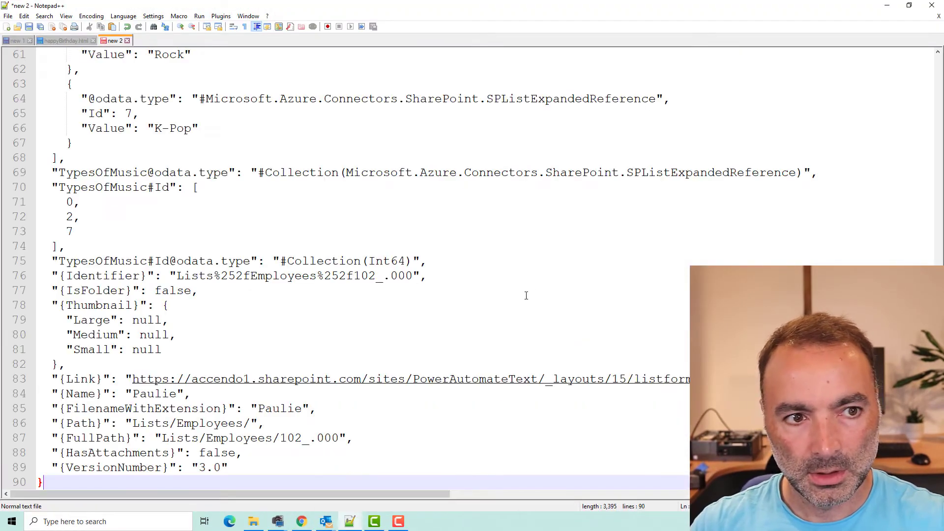
pyautogui.hotkey('ctrl', 'Home')
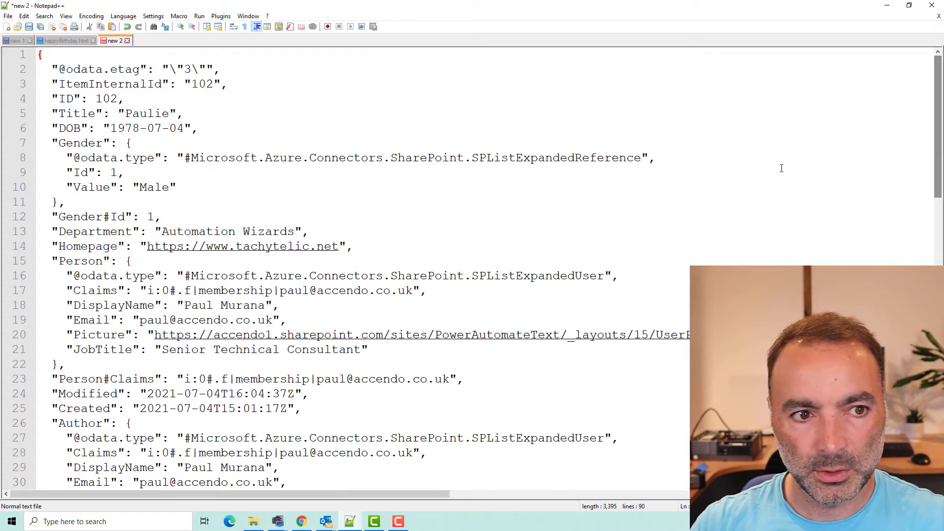
# - Back in the flow editor, change the Compose expression to item()['DOB']
pyautogui.doubleClick(70, 129)
pyautogui.hotkey('alt', 'Tab')
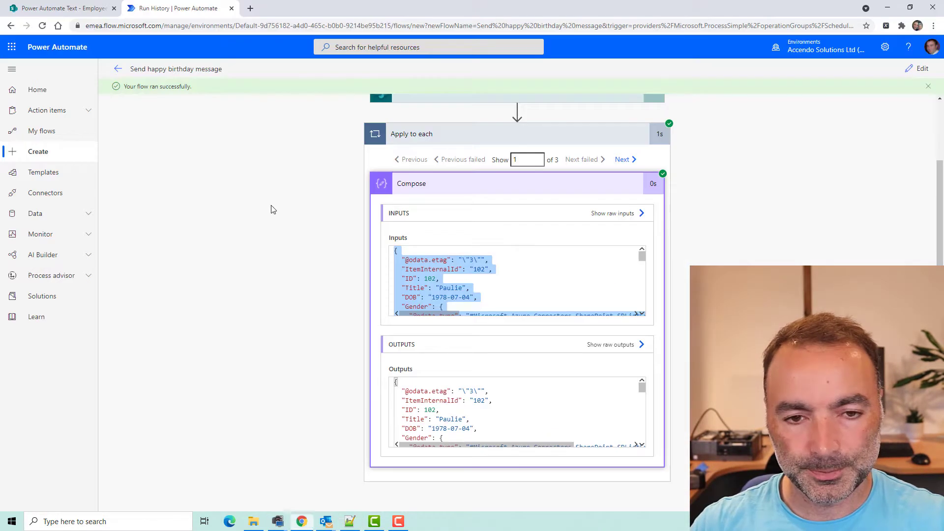
pyautogui.click(918, 68)
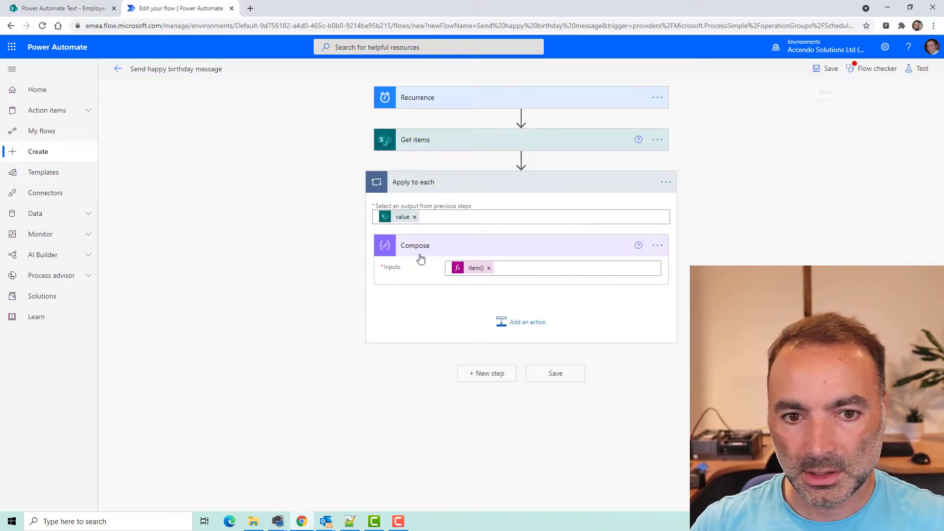
pyautogui.click(468, 271)
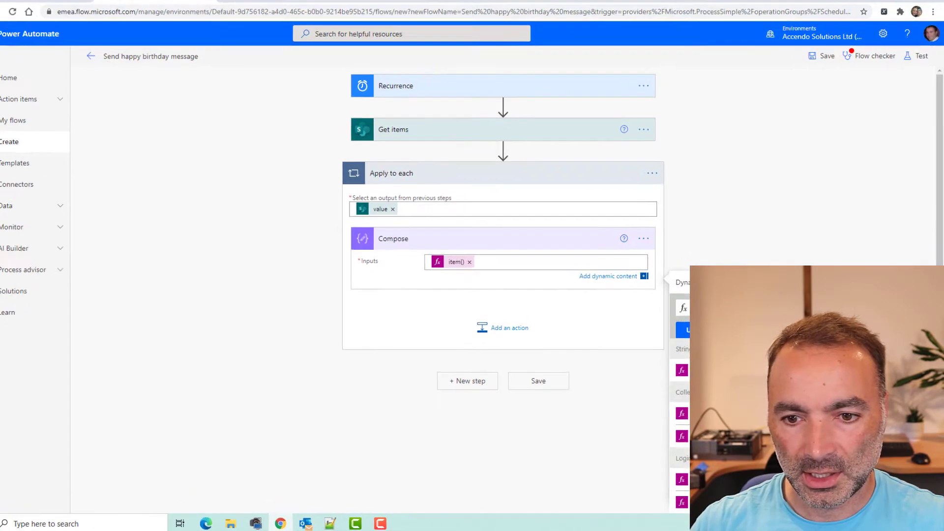
pyautogui.write("['")
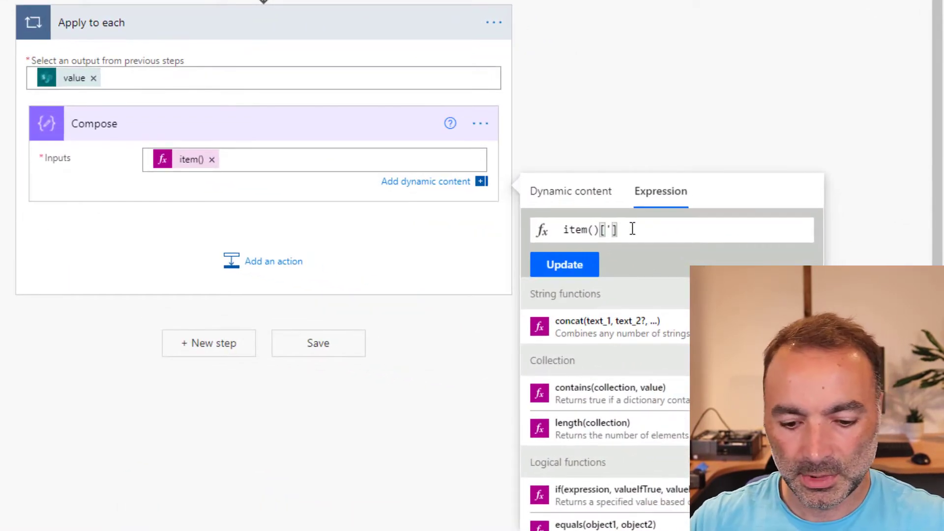
pyautogui.press('Left')
pyautogui.write('DOB')
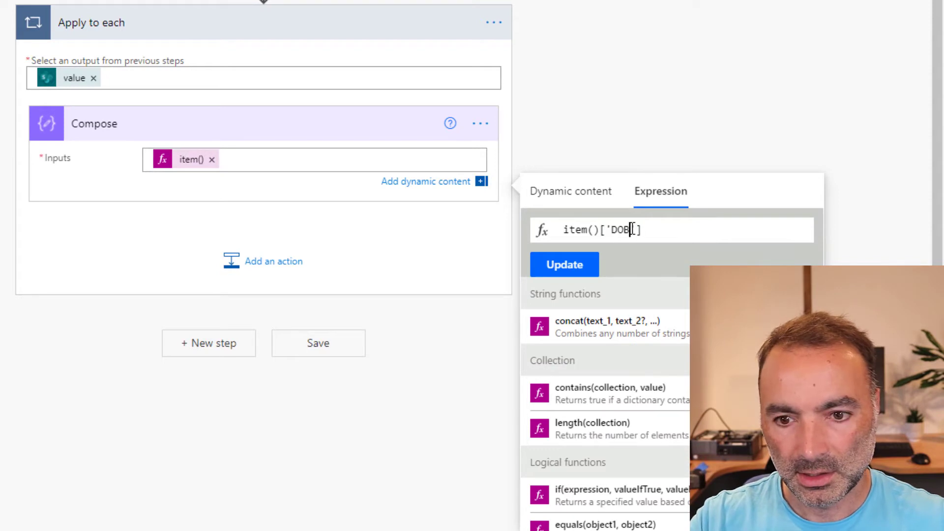
pyautogui.click(581, 275)
# - Rename the Compose step to DOB
pyautogui.click(481, 124)
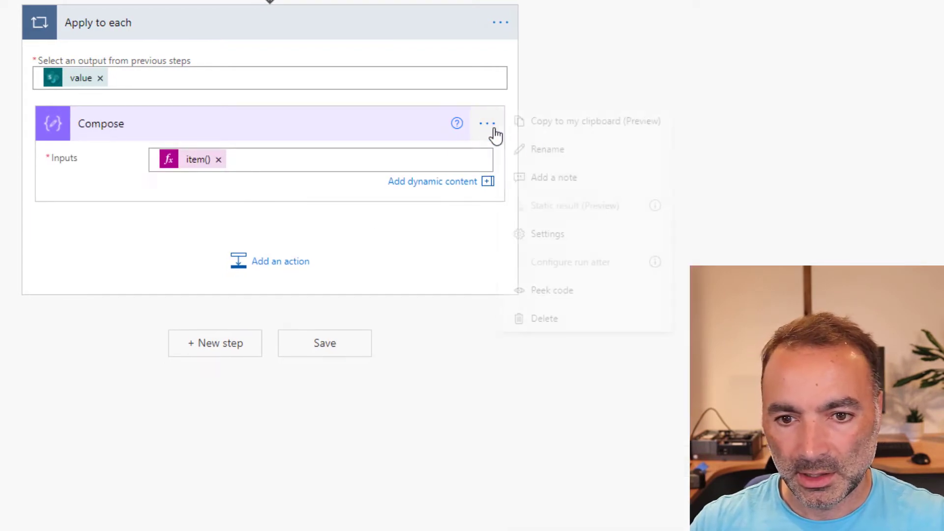
pyautogui.click(563, 151)
pyautogui.write('EO')
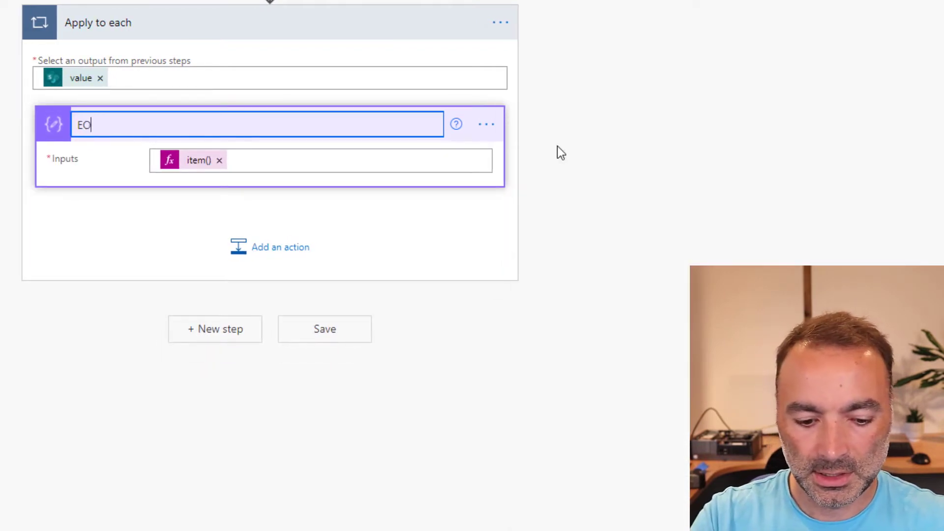
pyautogui.write('OB')
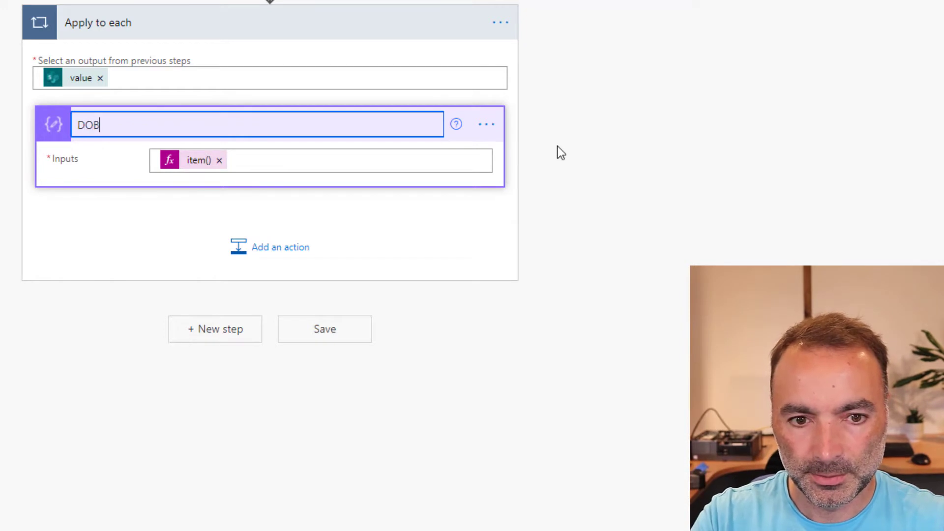
pyautogui.press('Return')
# - Add a second Compose action in the loop and begin renaming it
pyautogui.click(284, 265)
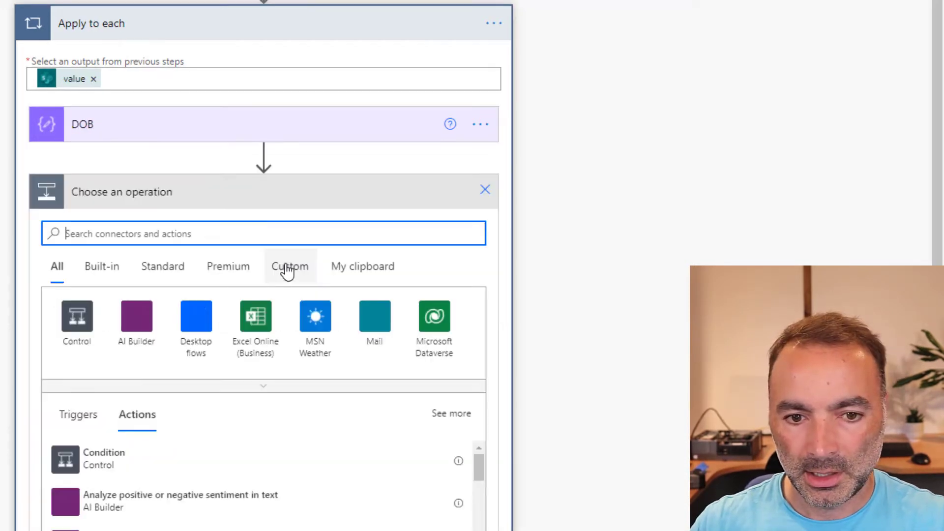
pyautogui.write('compose')
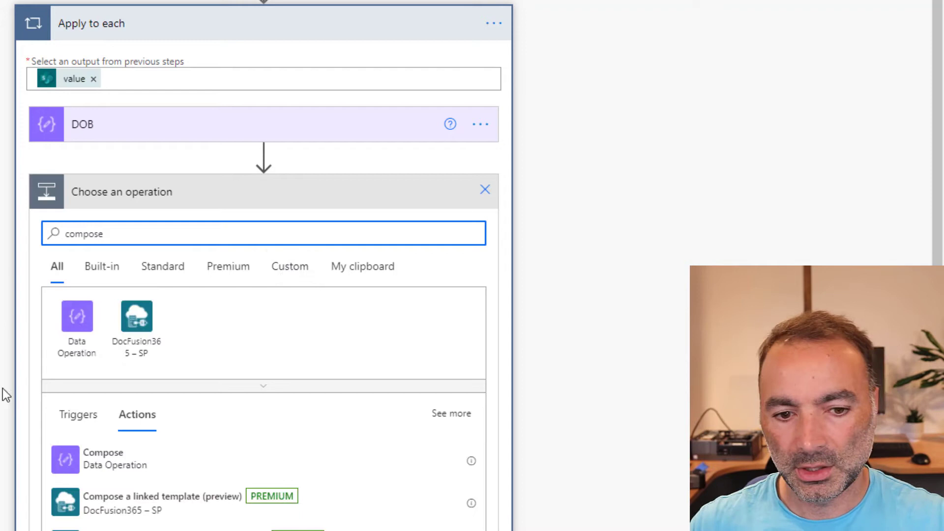
pyautogui.click(99, 481)
pyautogui.click(487, 191)
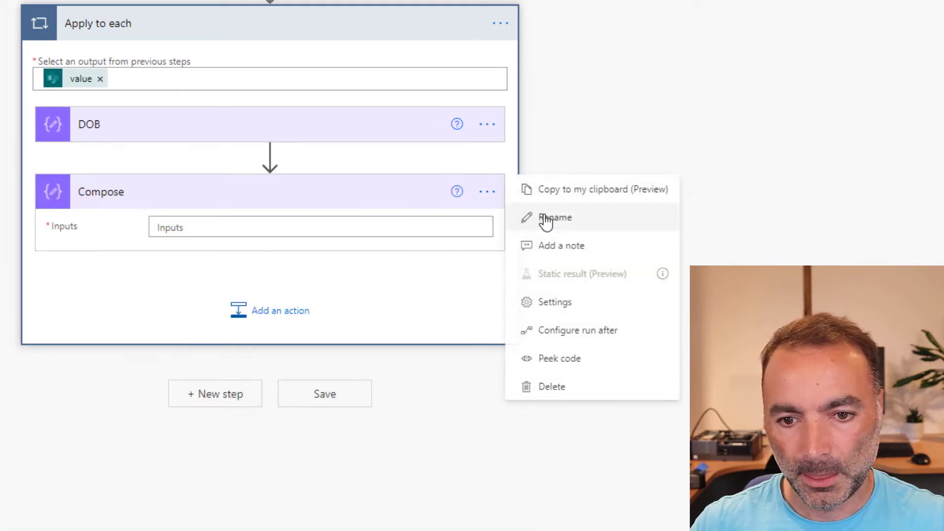
pyautogui.click(544, 214)
# - Name the second Compose step Today and start an expression for its input
pyautogui.write('Tod')
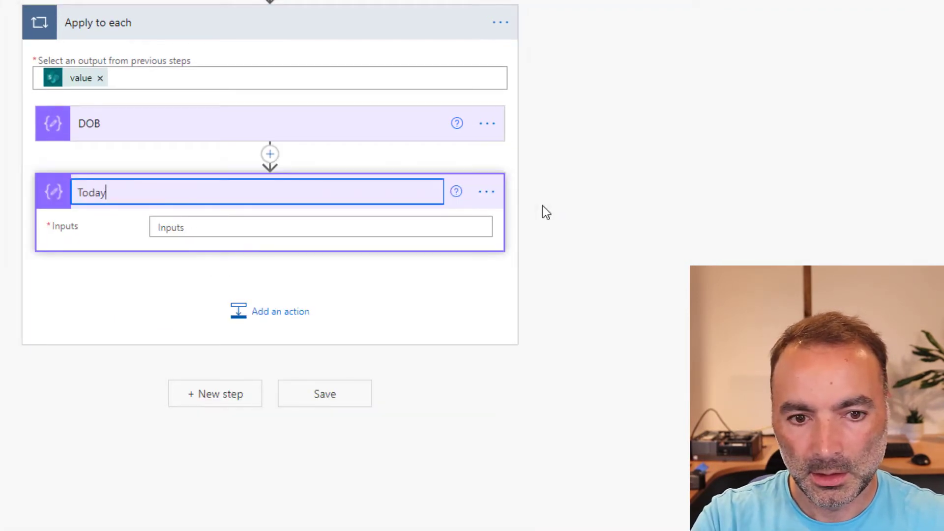
pyautogui.write('ay')
pyautogui.click(422, 235)
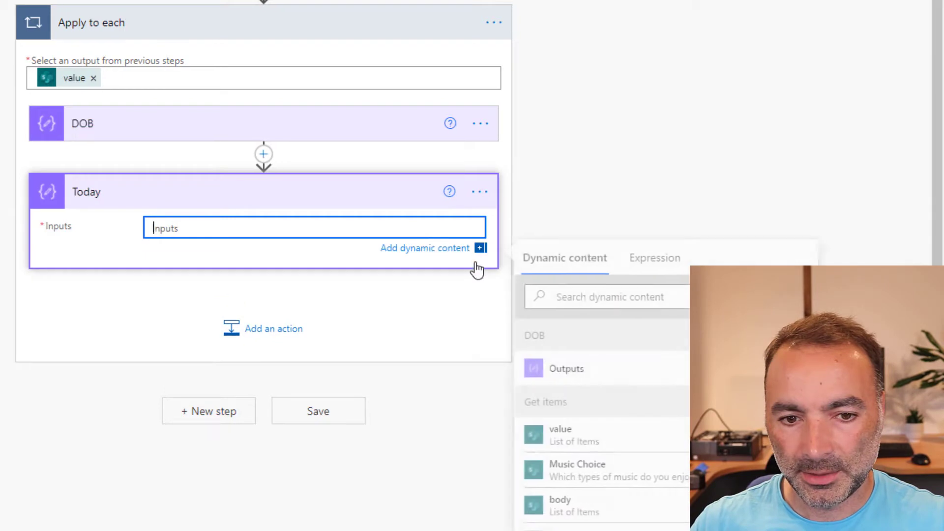
pyautogui.click(682, 262)
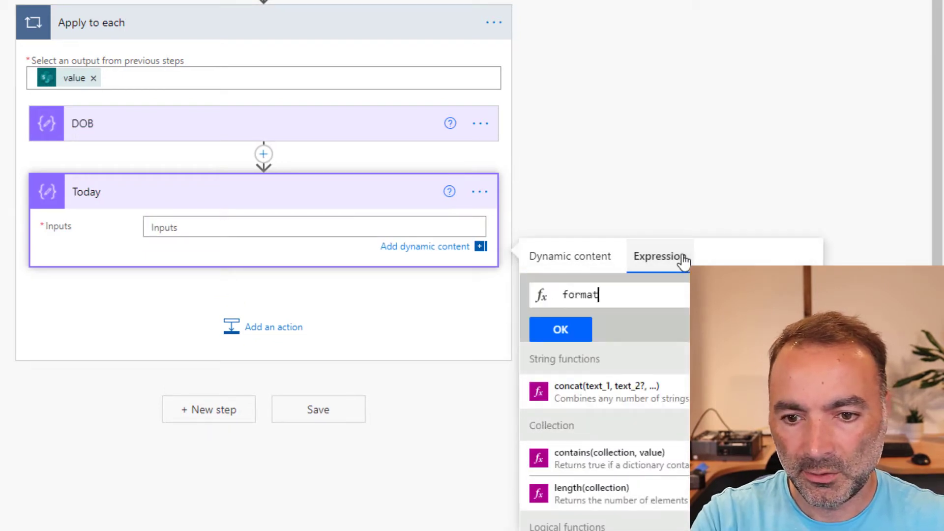
# - Enter formatdatetime(utcnow(), 'yyyy-MM-dd') as Today's input expression
pyautogui.write('formatdatetime(')
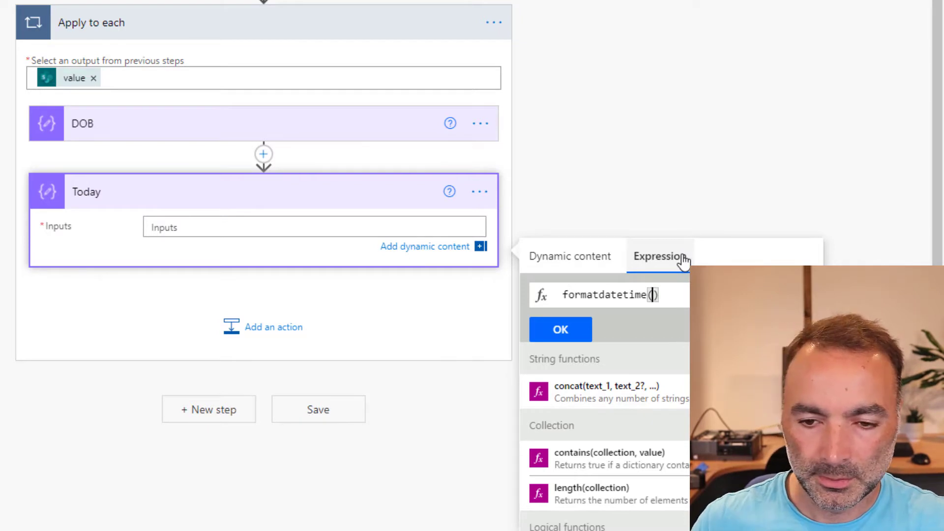
pyautogui.scroll(-2, 688, 246)
pyautogui.click(734, 194)
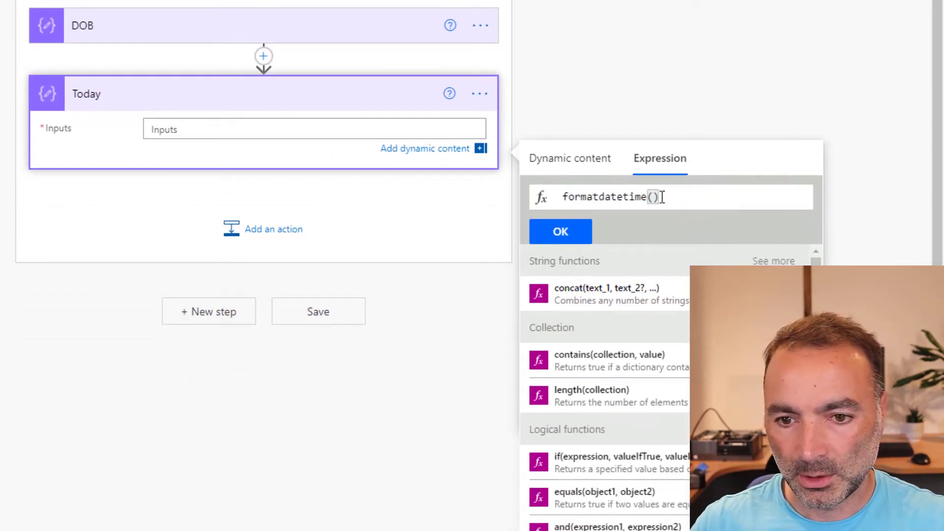
pyautogui.hotkey('ctrl', 'a')
pyautogui.click(423, 193)
pyautogui.write('formatdatetime')
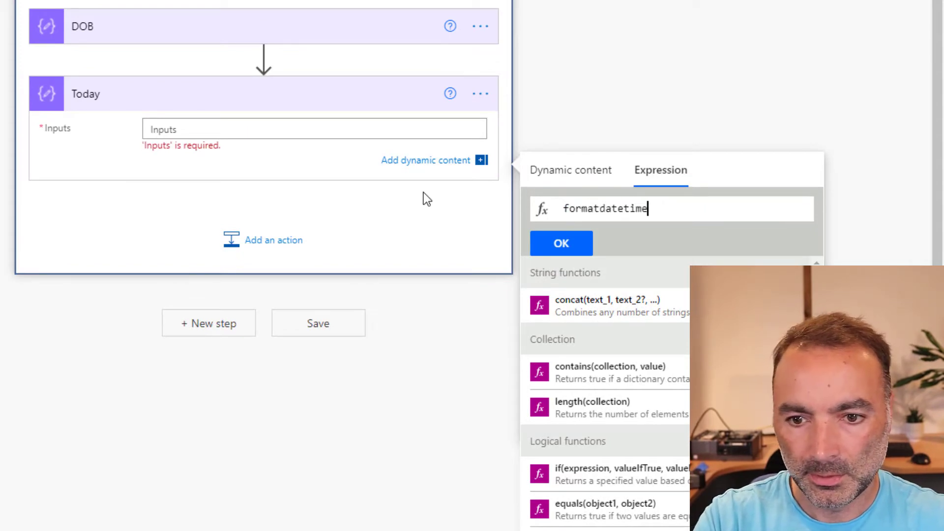
pyautogui.write('(ut')
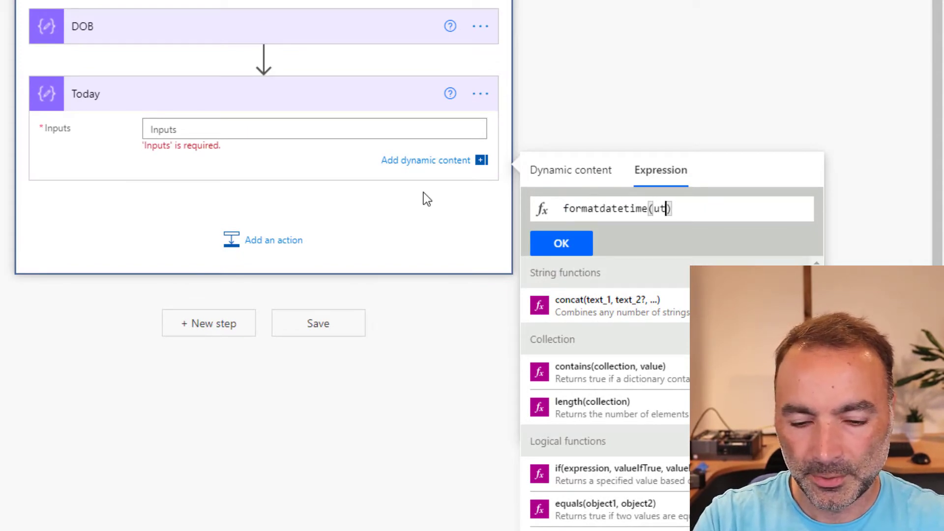
pyautogui.write('cnow(), ')
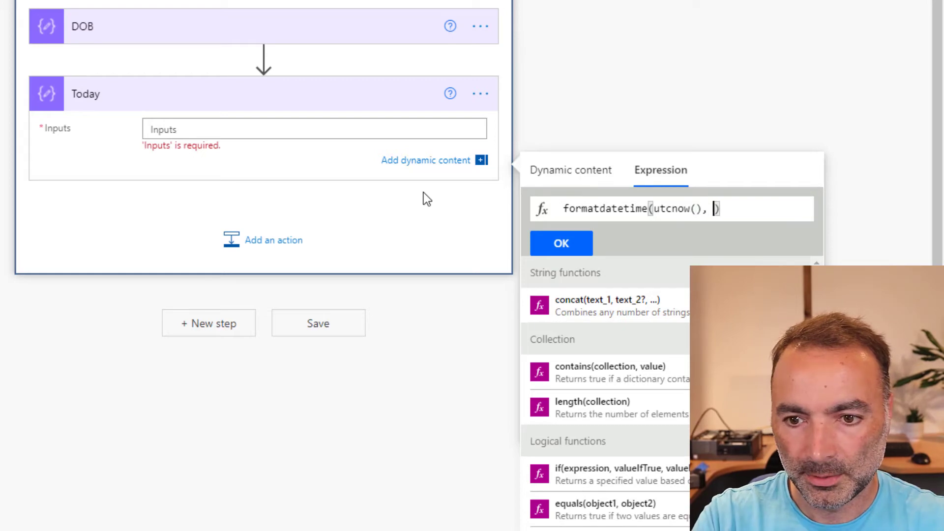
pyautogui.write("'")
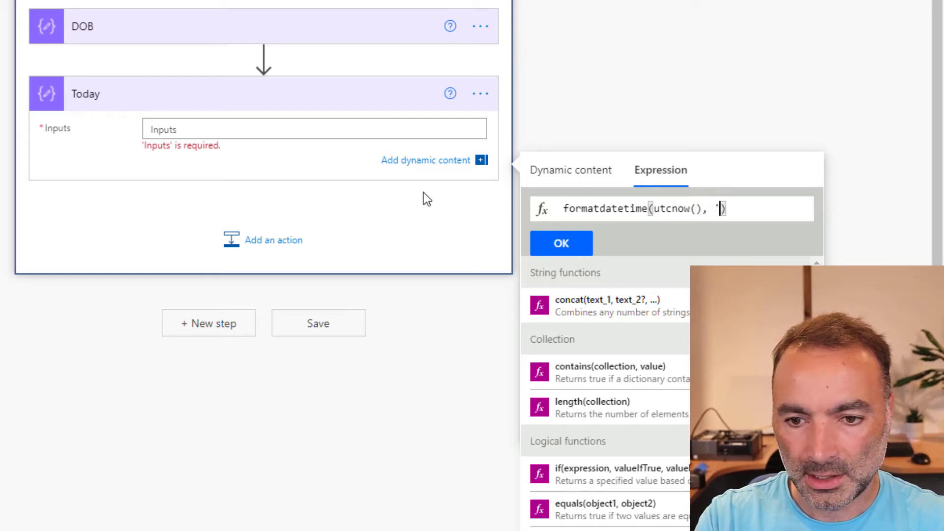
pyautogui.write('y')
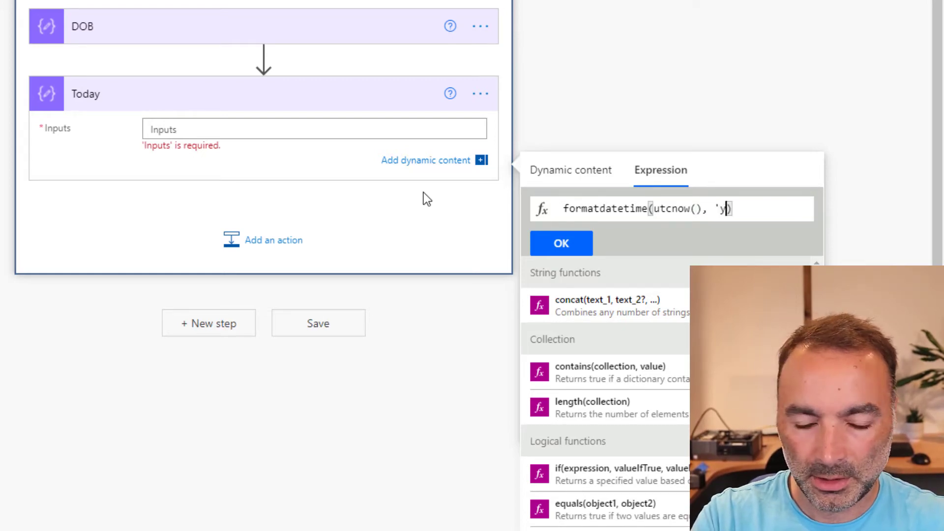
pyautogui.write("yyy'MM")
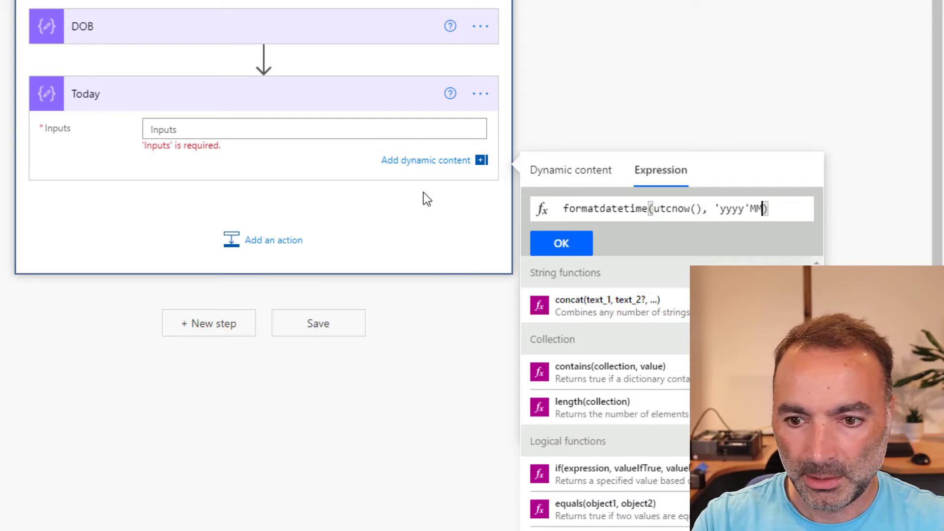
pyautogui.press('BackSpace')
pyautogui.press('BackSpace')
pyautogui.press('BackSpace')
pyautogui.write('-MM')
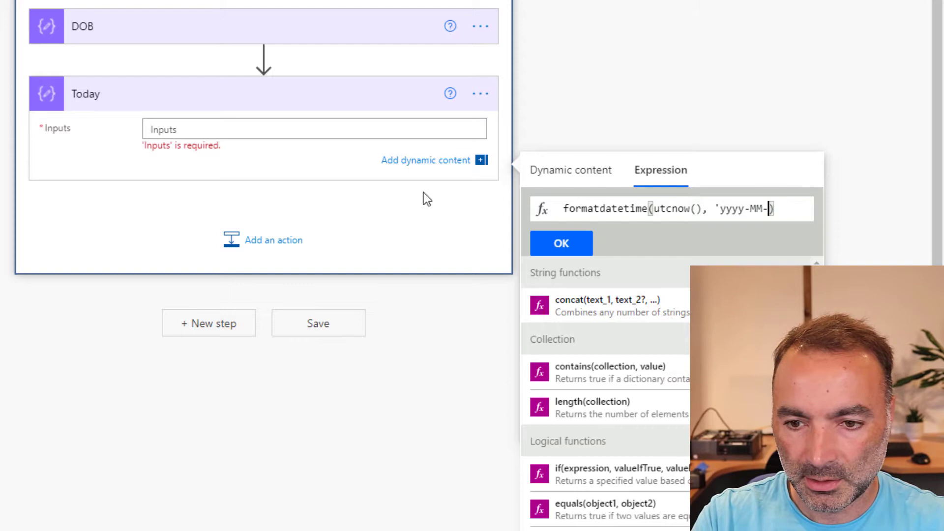
pyautogui.write('-dd')
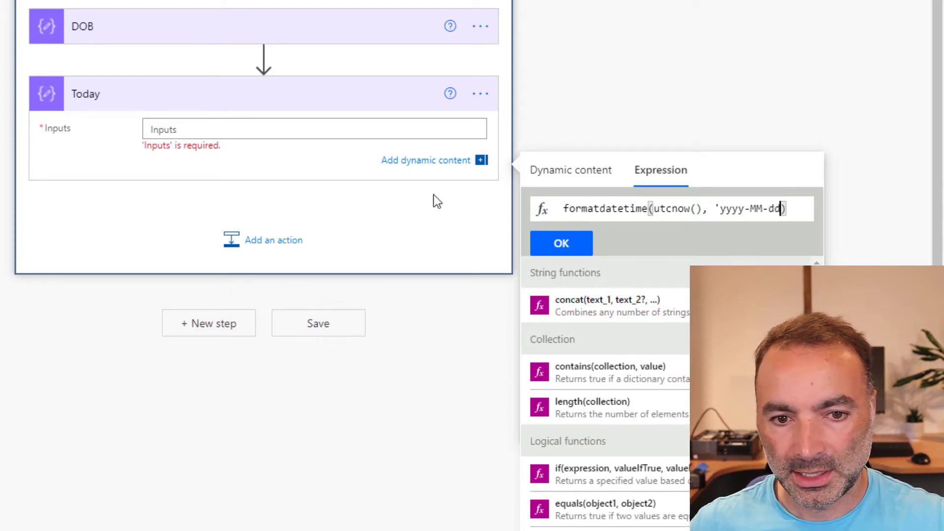
pyautogui.write("'")
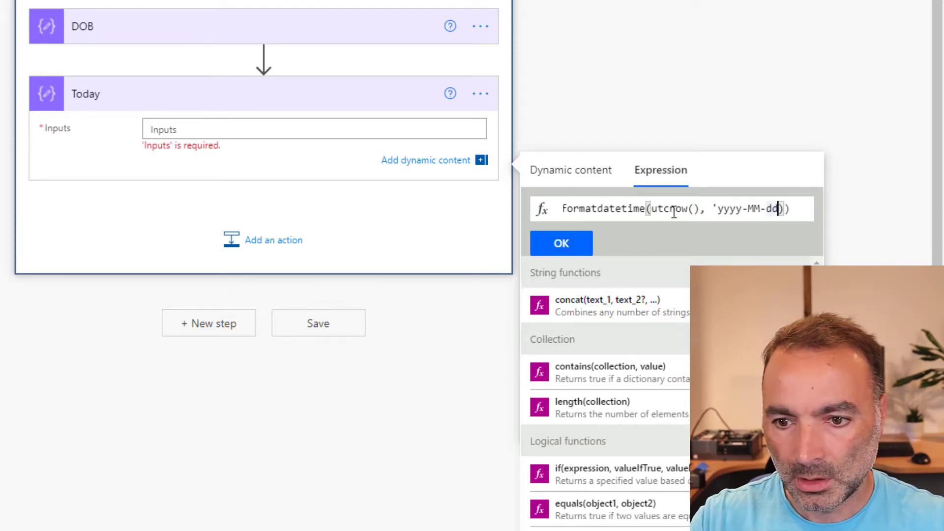
pyautogui.press('End')
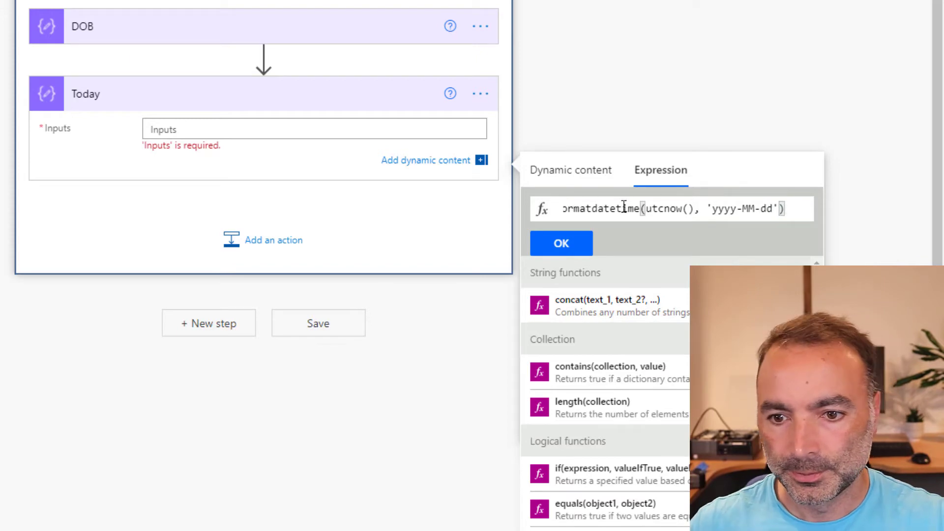
pyautogui.click(561, 243)
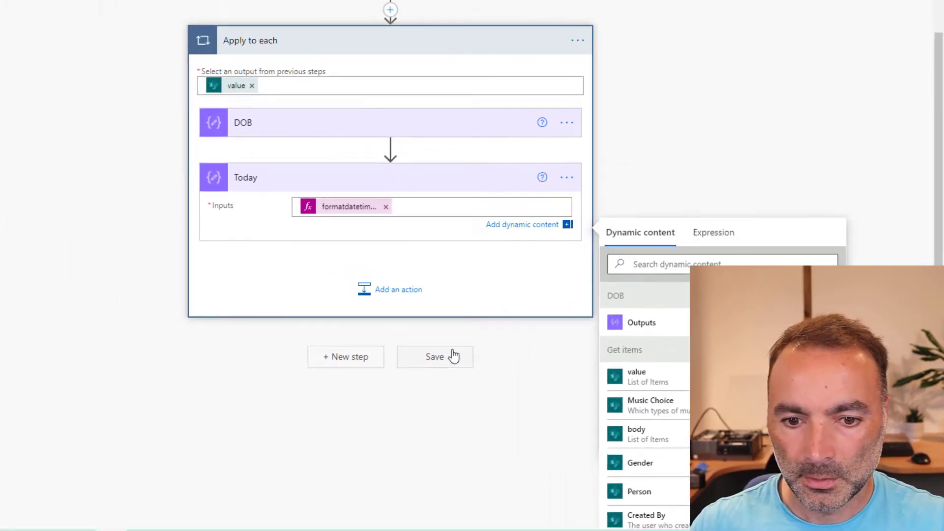
# - Save the flow and run a manual test
pyautogui.click(454, 356)
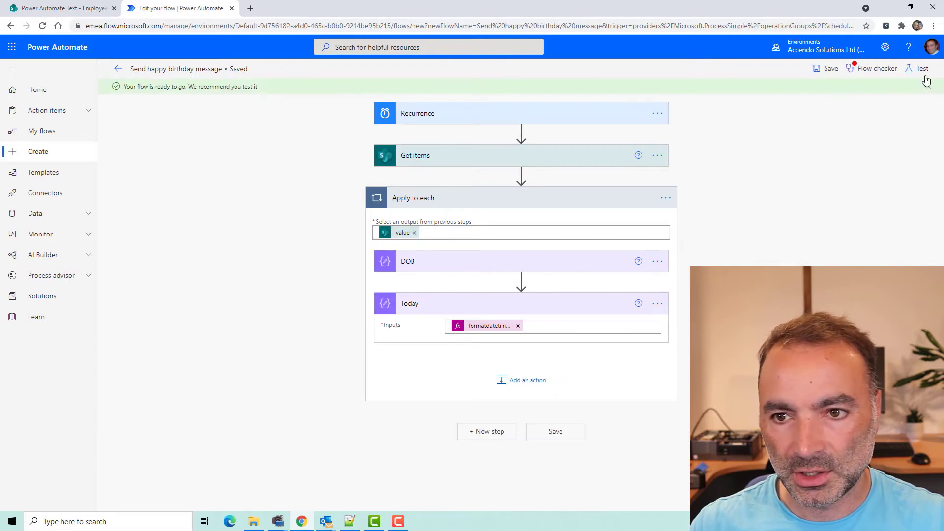
pyautogui.click(921, 69)
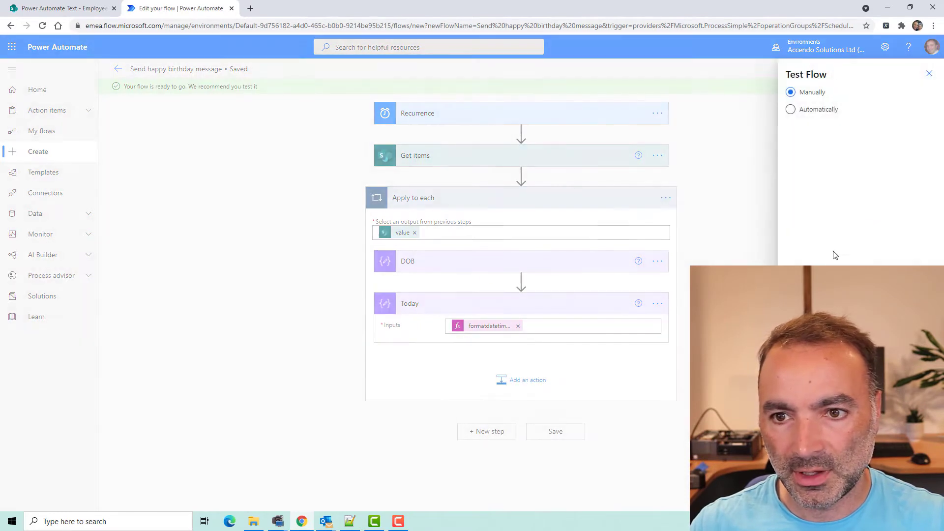
pyautogui.click(928, 73)
pyautogui.click(800, 494)
pyautogui.click(807, 495)
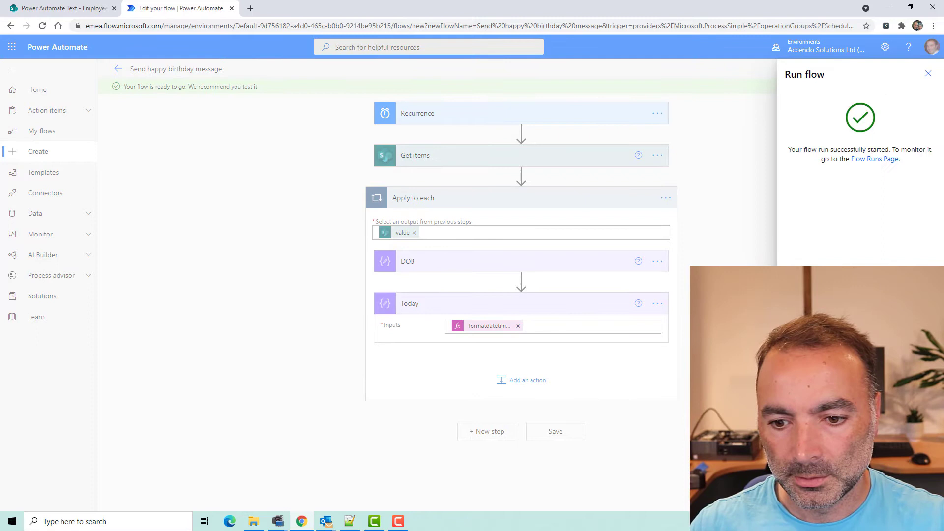
pyautogui.click(797, 494)
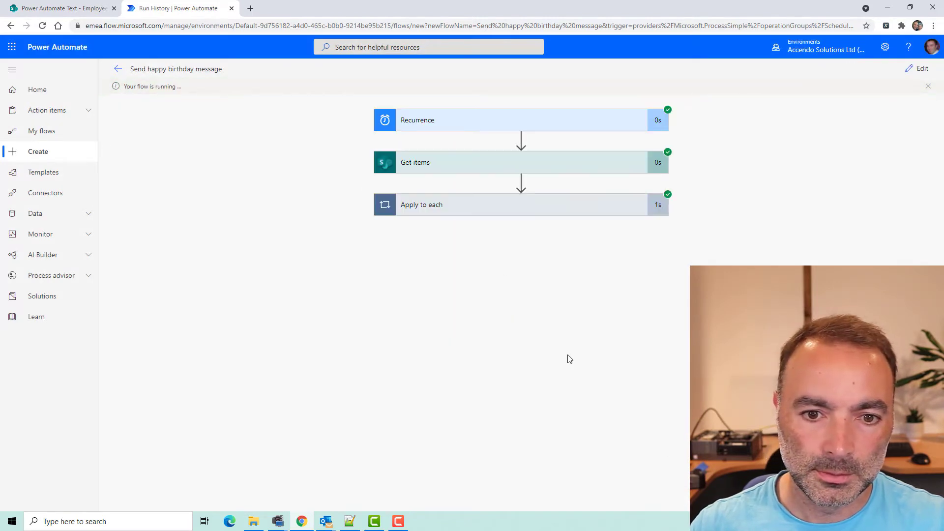
# - Compare the DOB and Today outputs across loop iterations, then resume editing
pyautogui.click(481, 215)
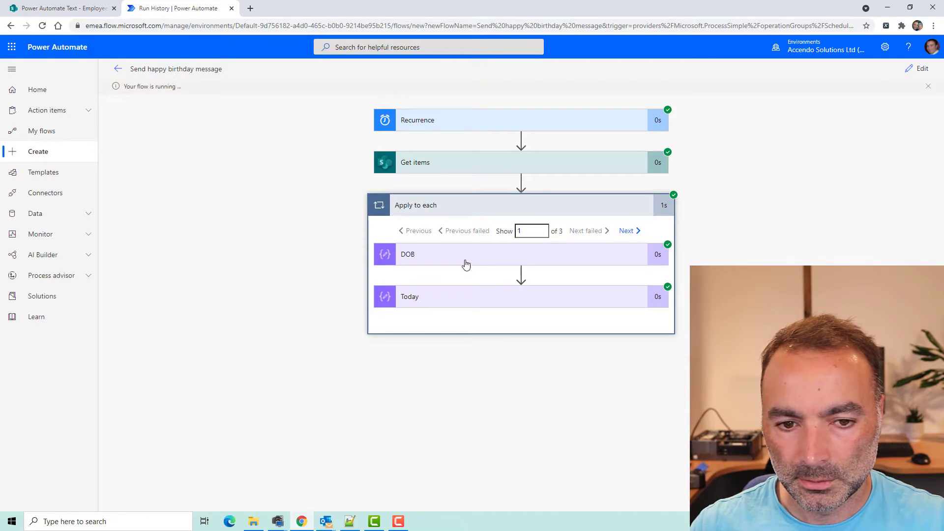
pyautogui.click(467, 264)
pyautogui.click(476, 442)
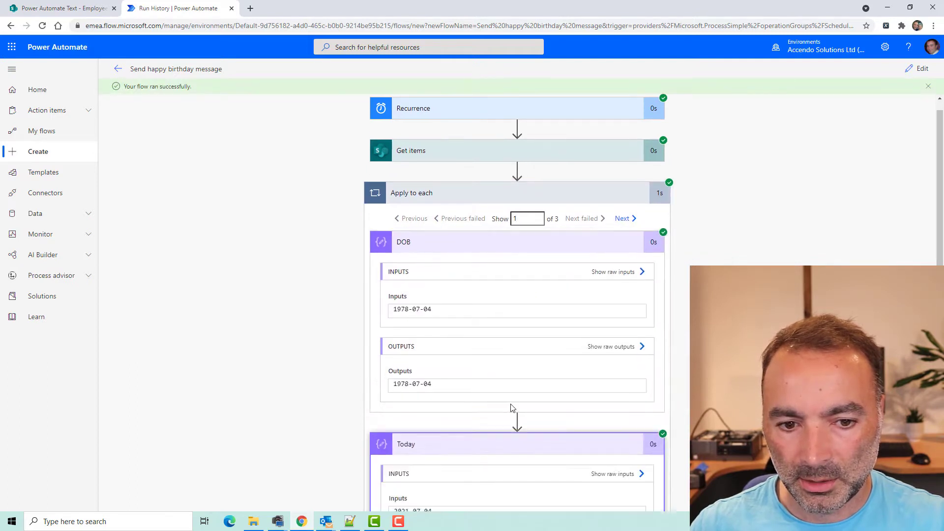
pyautogui.scroll(-3, 514, 396)
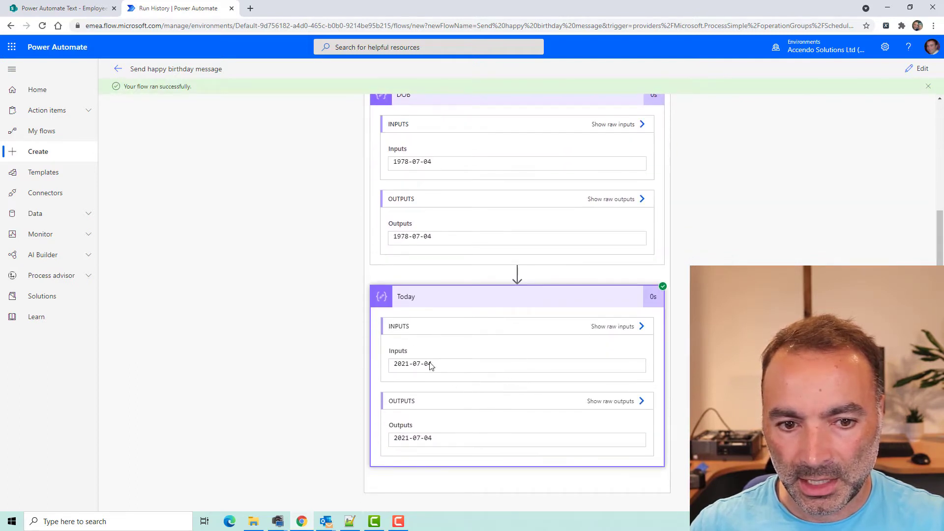
pyautogui.scroll(1, 436, 371)
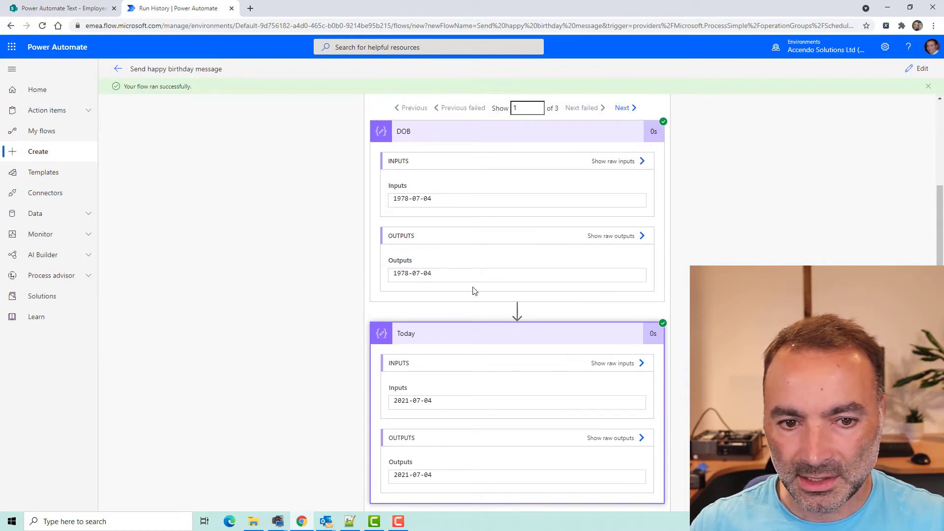
pyautogui.scroll(1, 618, 175)
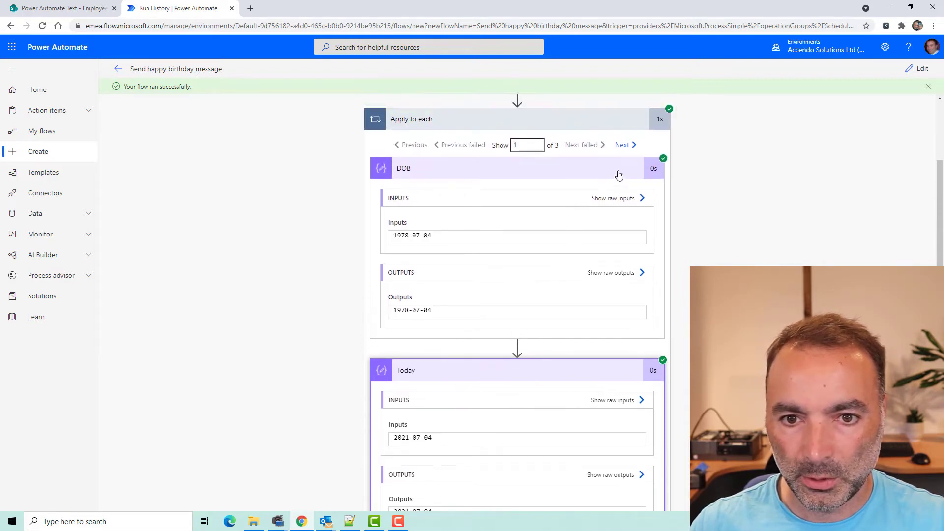
pyautogui.click(626, 145)
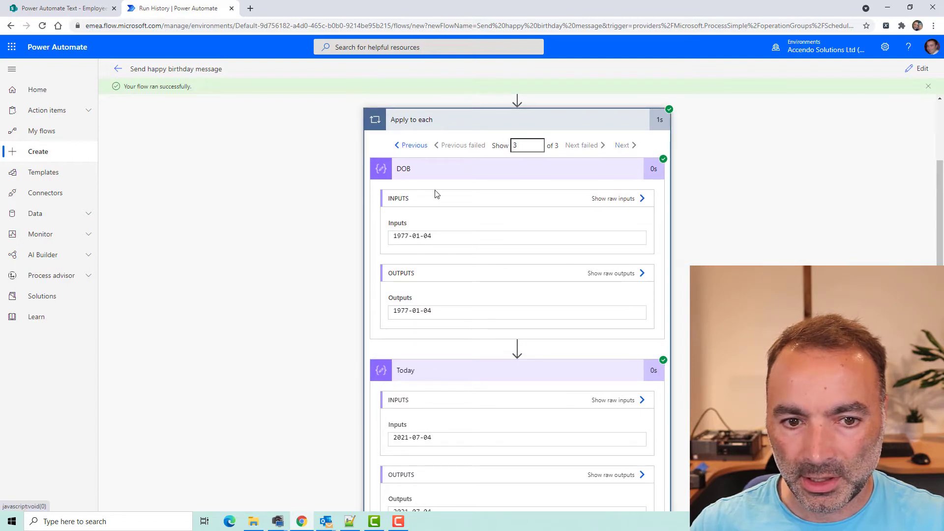
pyautogui.scroll(-2, 413, 266)
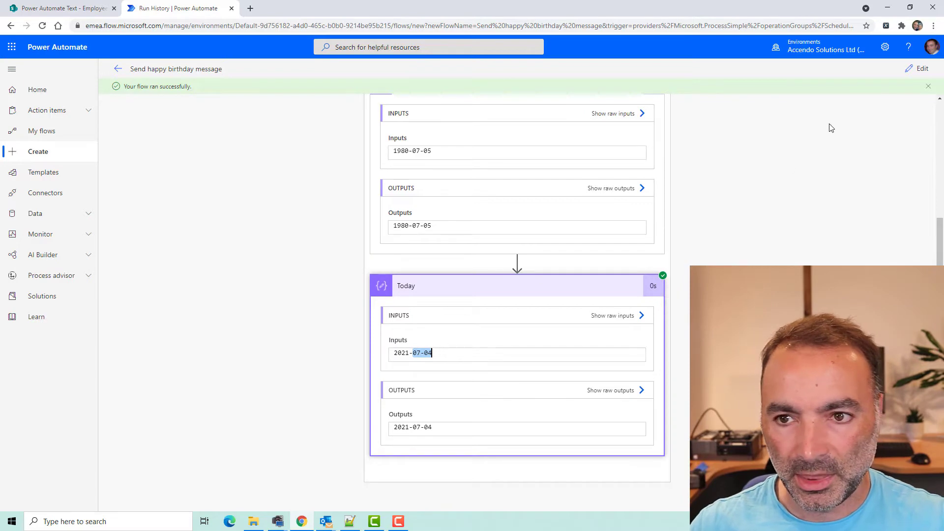
pyautogui.click(919, 71)
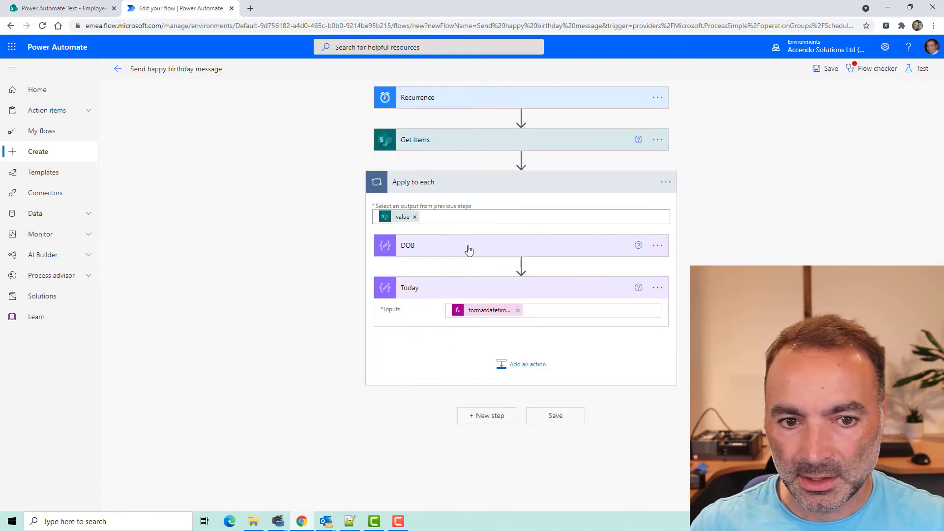
# - Change DOB's expression to formatDateTime(item()['DOB'], 'MM-dd')
pyautogui.click(469, 250)
pyautogui.click(474, 268)
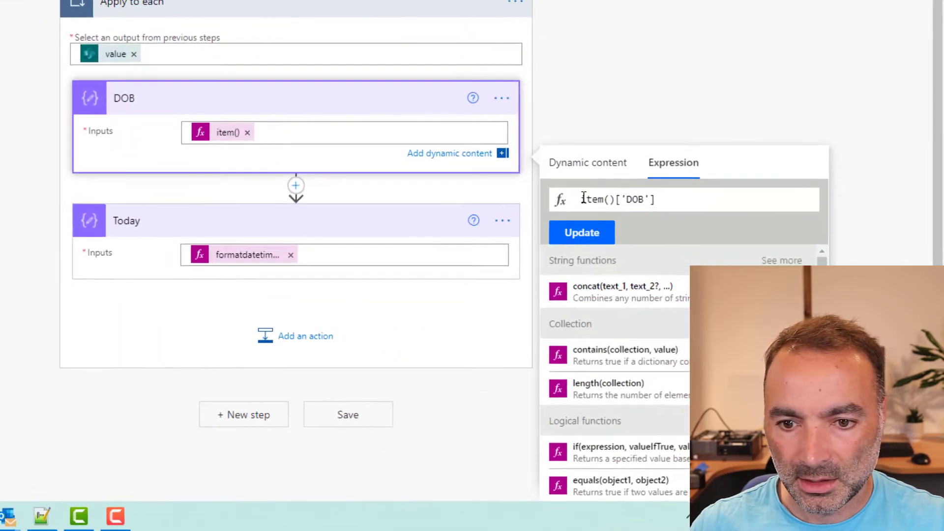
pyautogui.click(582, 199)
pyautogui.write('fo')
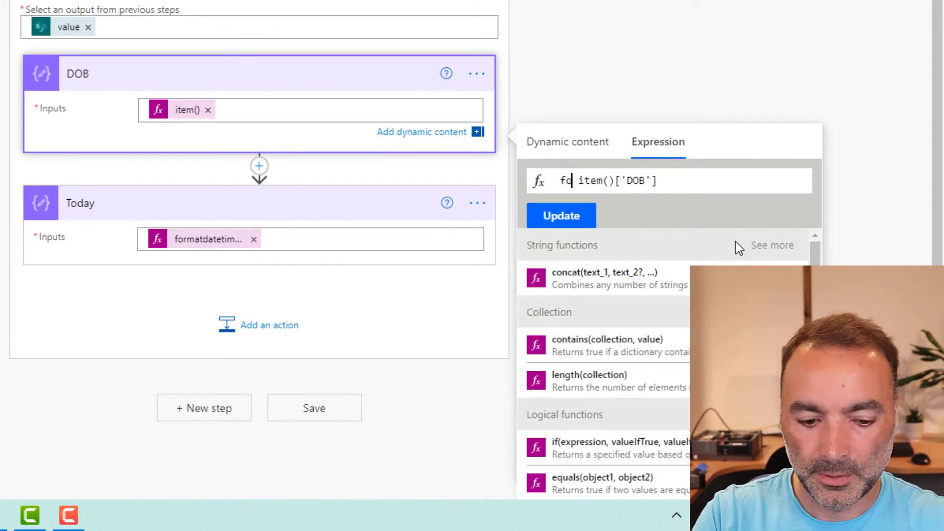
pyautogui.write('rmatDateTime')
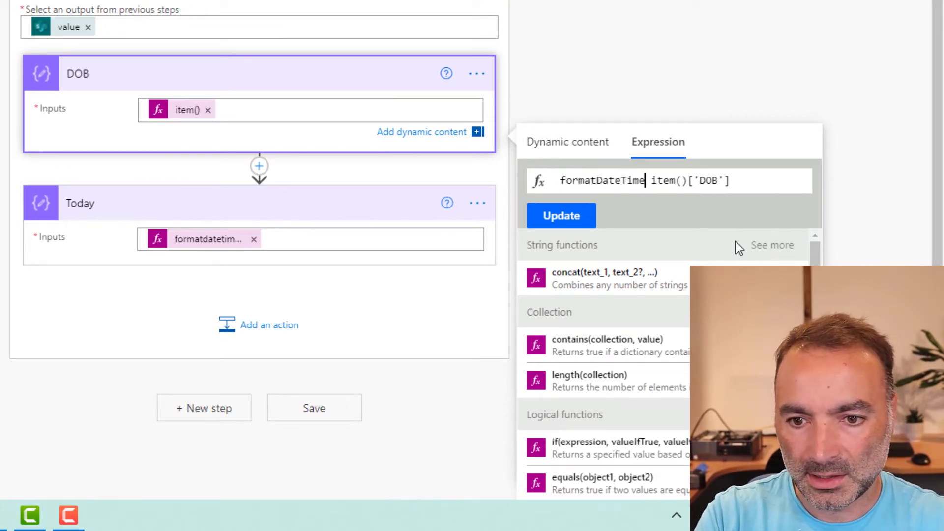
pyautogui.write('(')
pyautogui.press('Delete')
pyautogui.press('End')
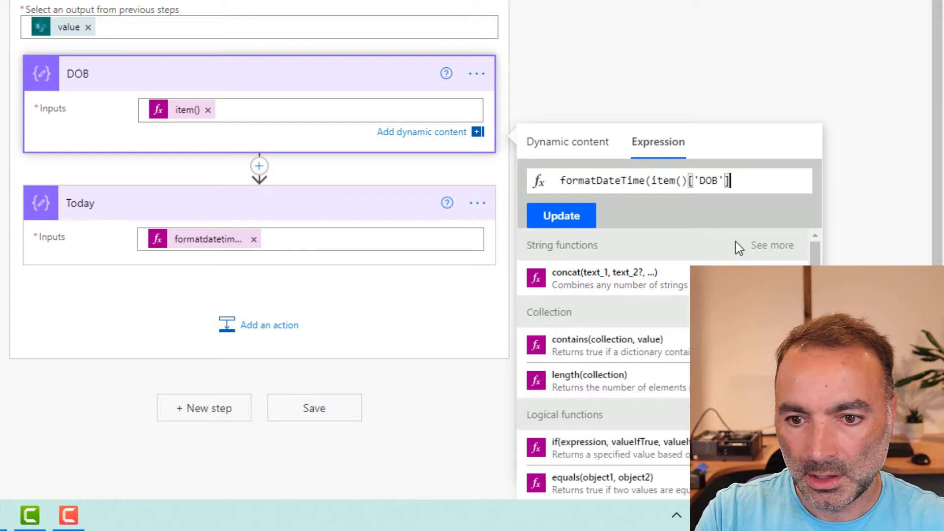
pyautogui.write(", '")
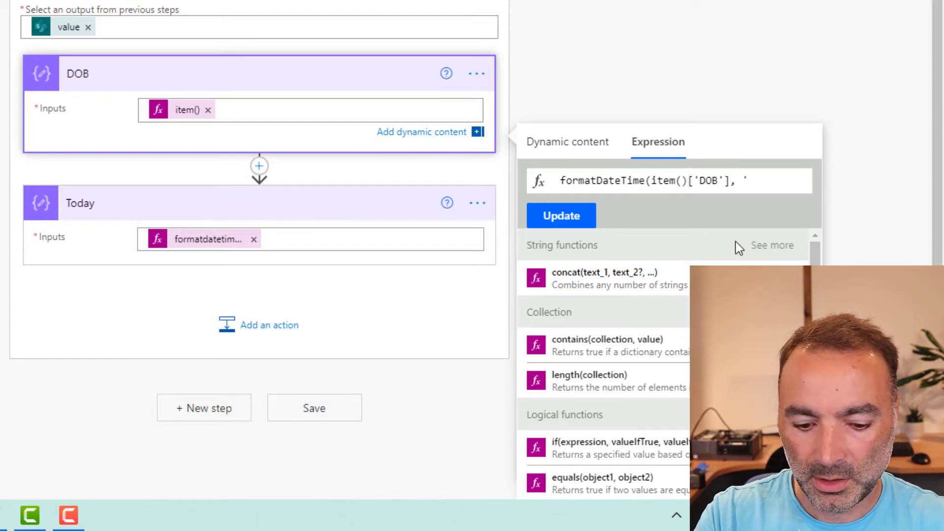
pyautogui.write('MM-dd')
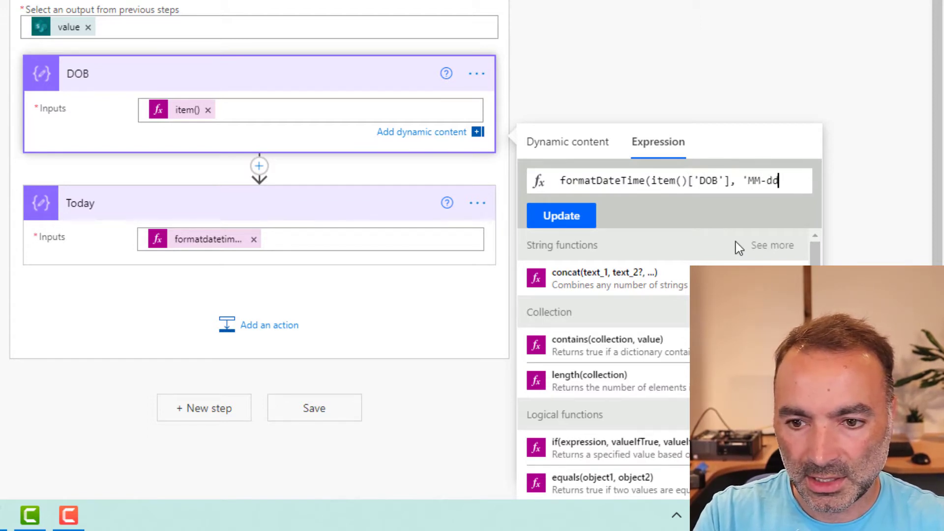
pyautogui.write("')")
pyautogui.click(579, 223)
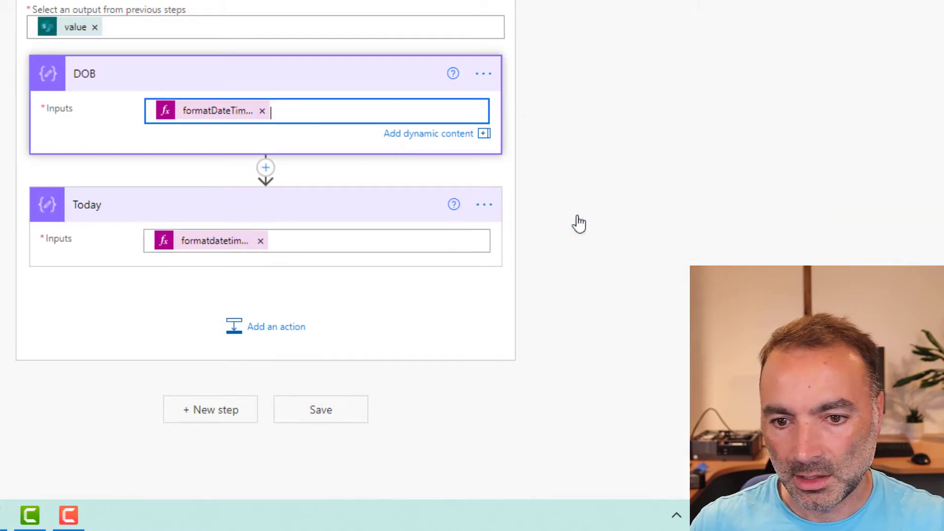
# - Remove the year from Today's format string so it uses 'MM-dd'
pyautogui.click(218, 246)
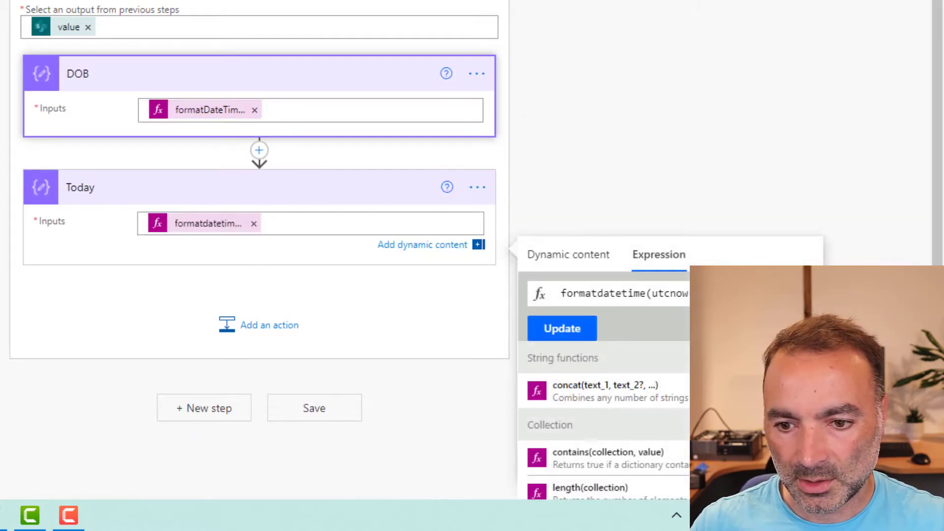
pyautogui.moveTo(719, 293); pyautogui.dragTo(750, 293)
pyautogui.press('BackSpace')
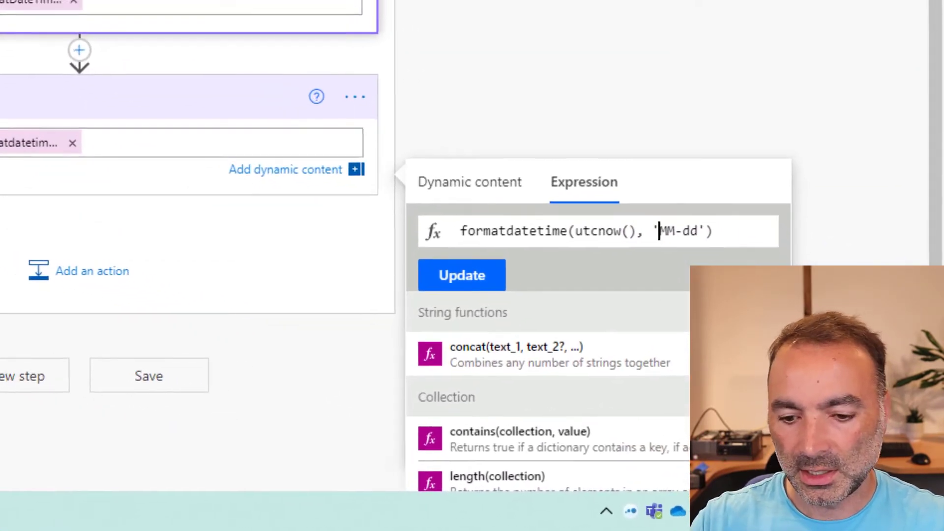
pyautogui.click(462, 275)
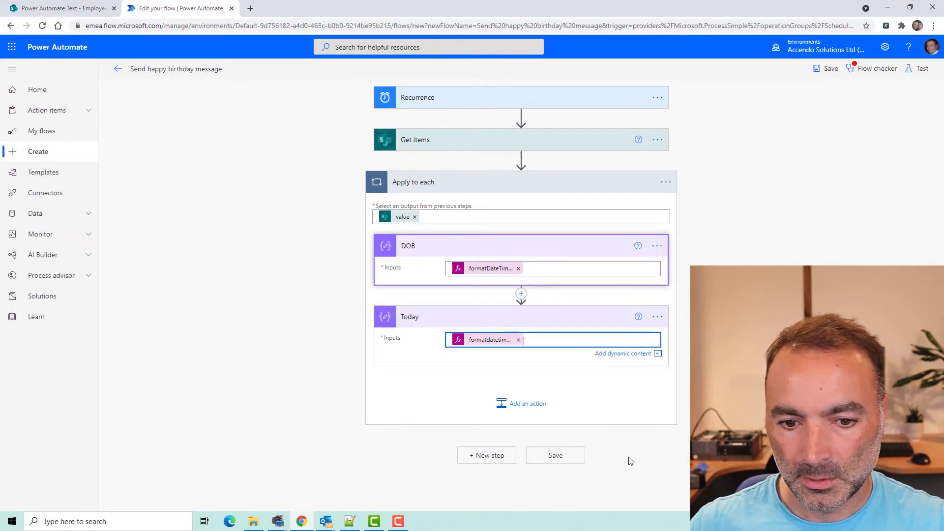
# - Save the updated flow and start a manual test run
pyautogui.click(571, 462)
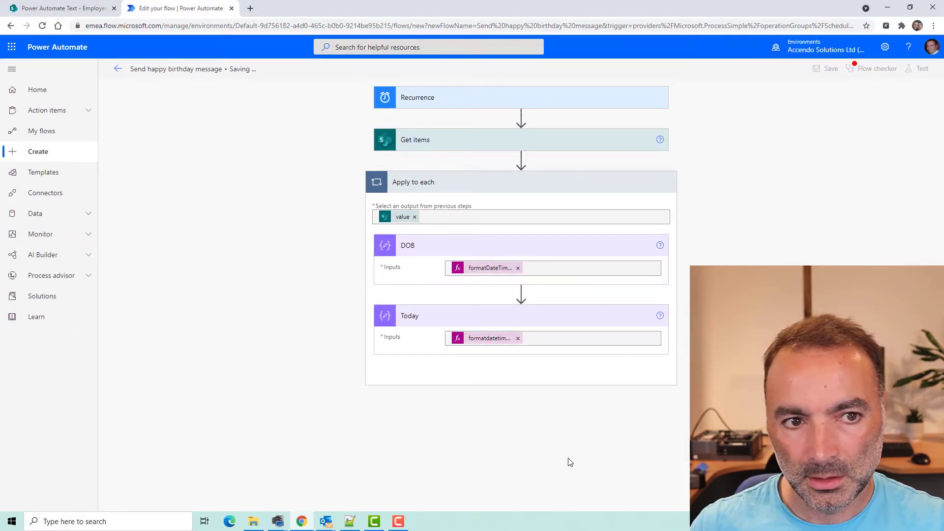
pyautogui.click(921, 69)
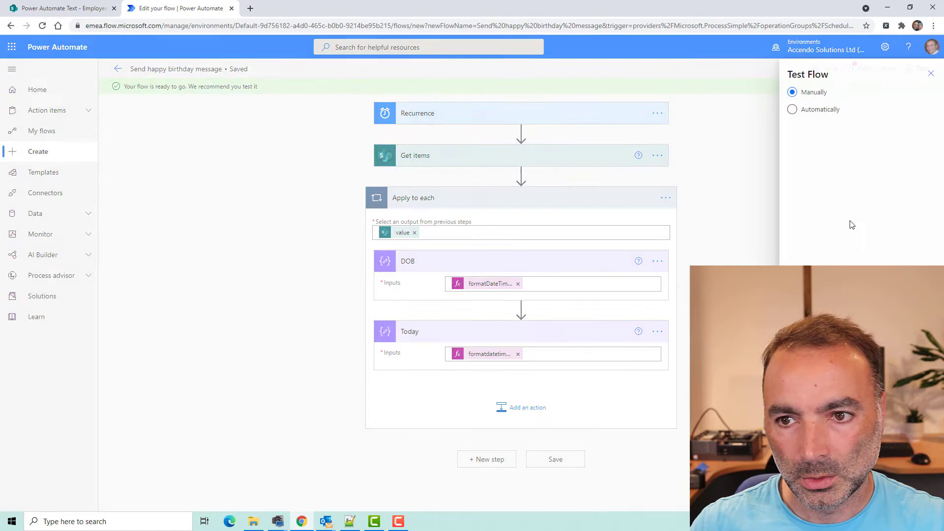
pyautogui.click(928, 73)
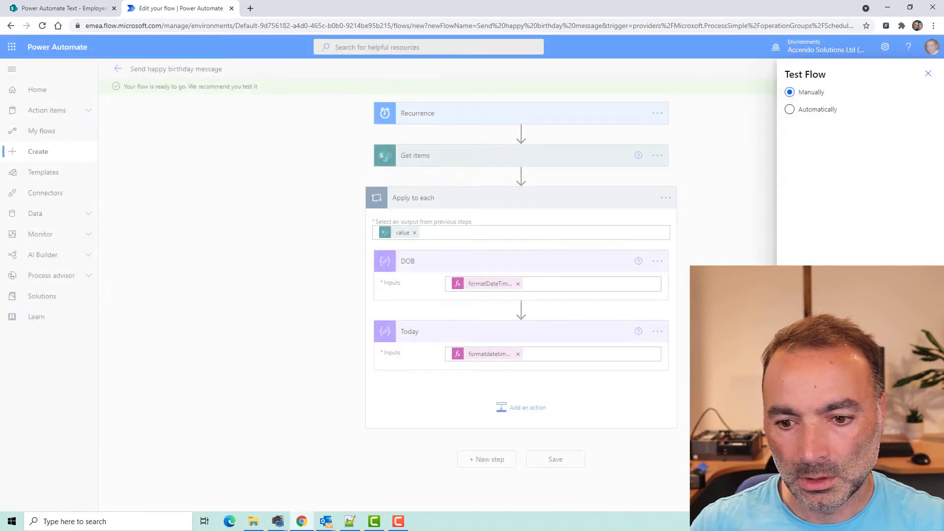
pyautogui.click(807, 504)
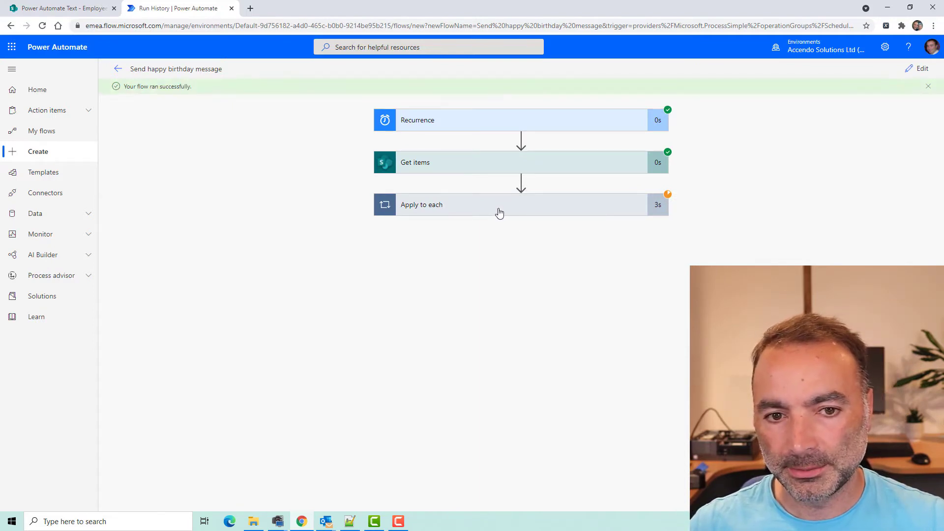
# - Inspect the Apply to each iterations' DOB and Today outputs, such as 07-04
pyautogui.click(500, 215)
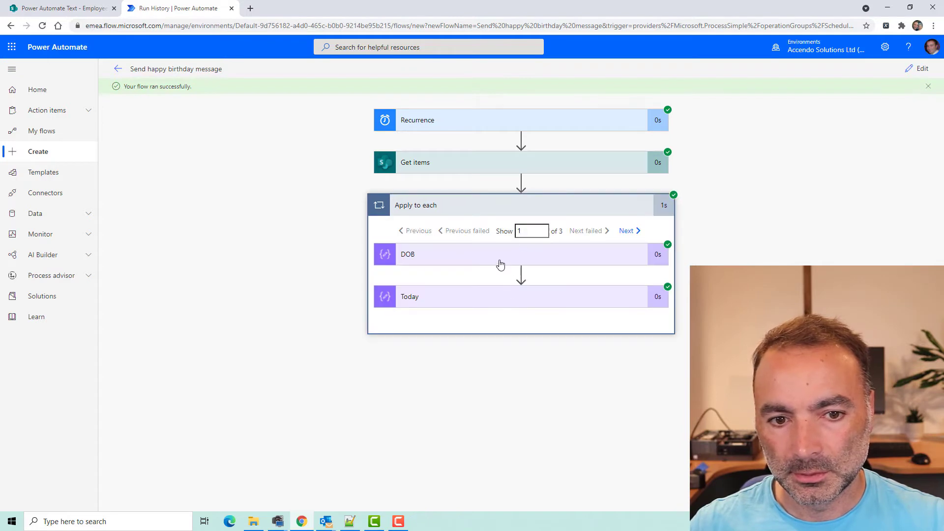
pyautogui.click(500, 264)
pyautogui.click(495, 445)
pyautogui.scroll(-2, 522, 418)
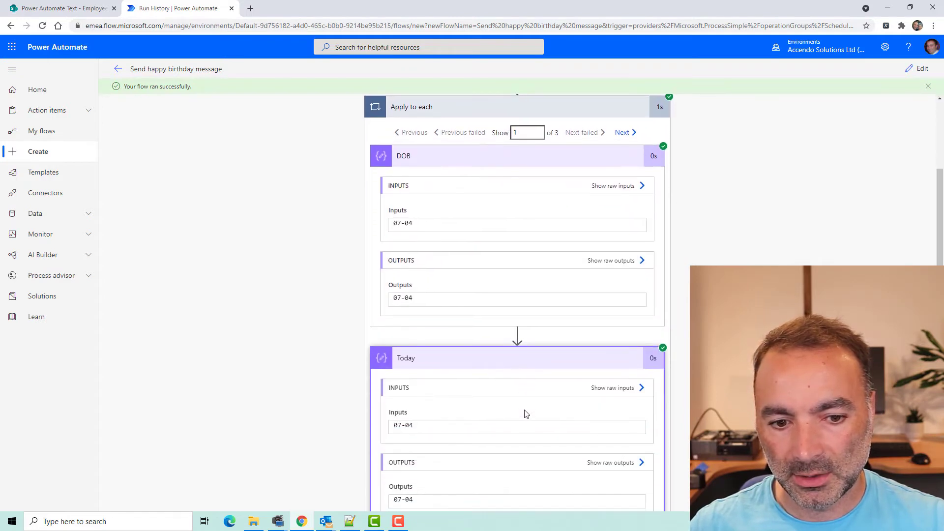
pyautogui.scroll(-2, 423, 395)
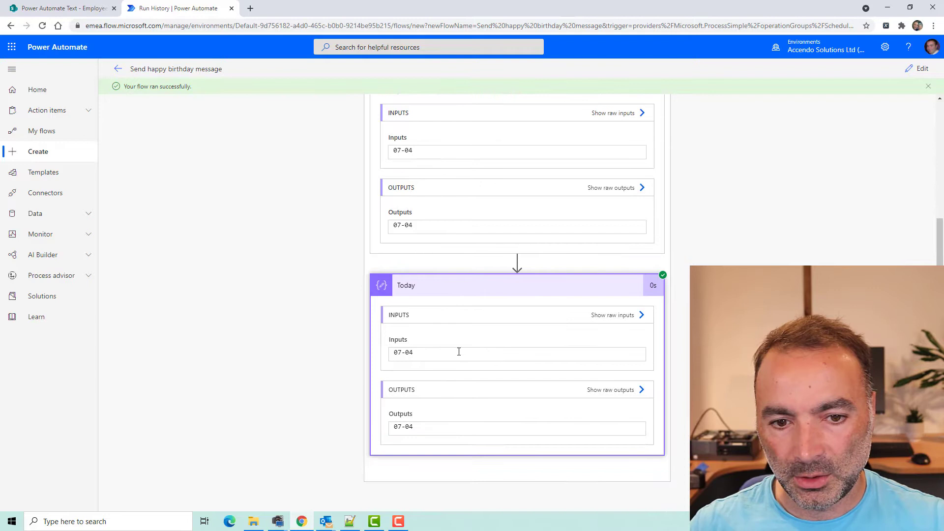
pyautogui.scroll(1, 642, 148)
pyautogui.click(626, 99)
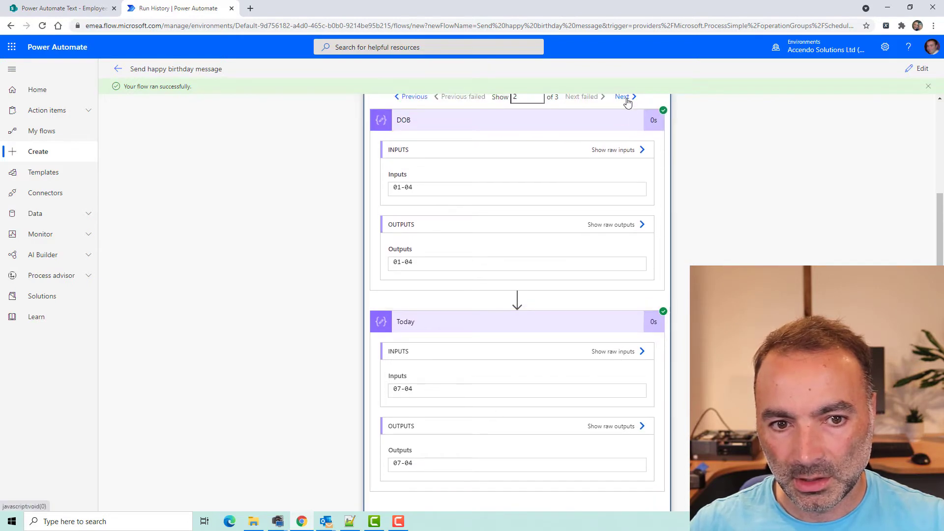
pyautogui.click(625, 98)
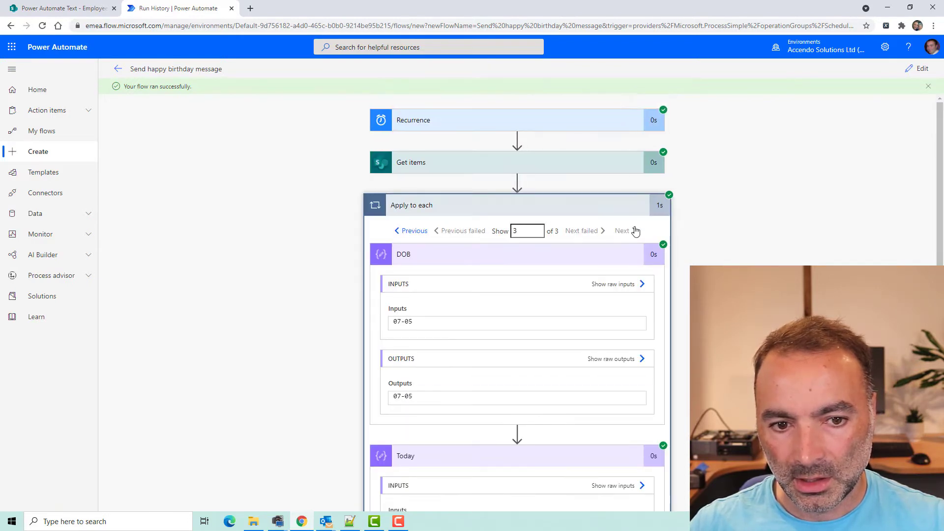
pyautogui.scroll(-1, 630, 246)
# - Return to editing and add a Condition action after Today inside the loop
pyautogui.click(918, 68)
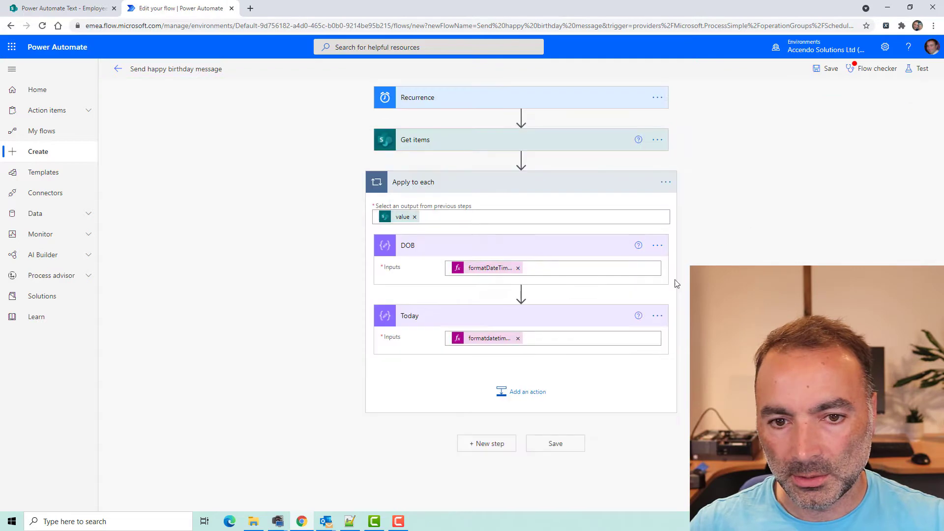
pyautogui.click(546, 394)
pyautogui.write('cion')
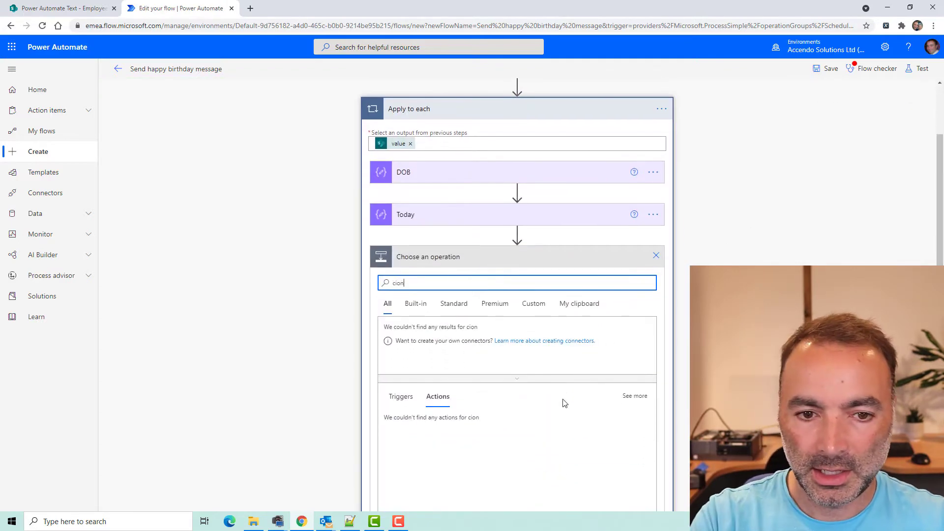
pyautogui.press('BackSpace')
pyautogui.press('BackSpace')
pyautogui.write('con')
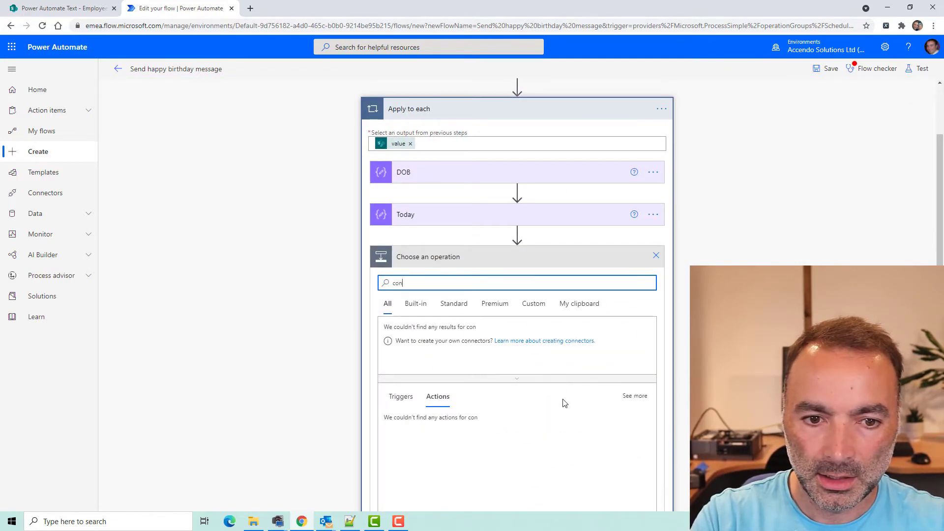
pyautogui.write('dition')
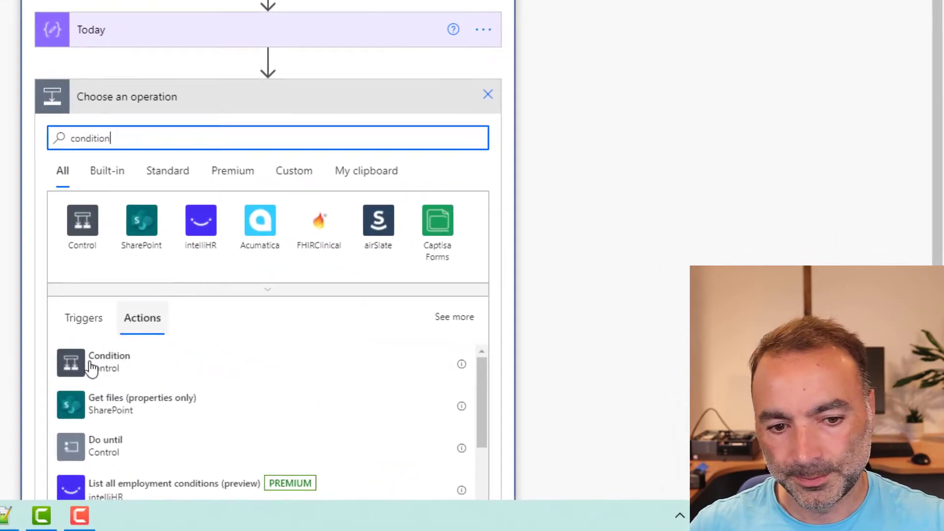
pyautogui.click(393, 431)
# - Make the Condition check that Today's Outputs is equal to DOB's Outputs
pyautogui.click(113, 145)
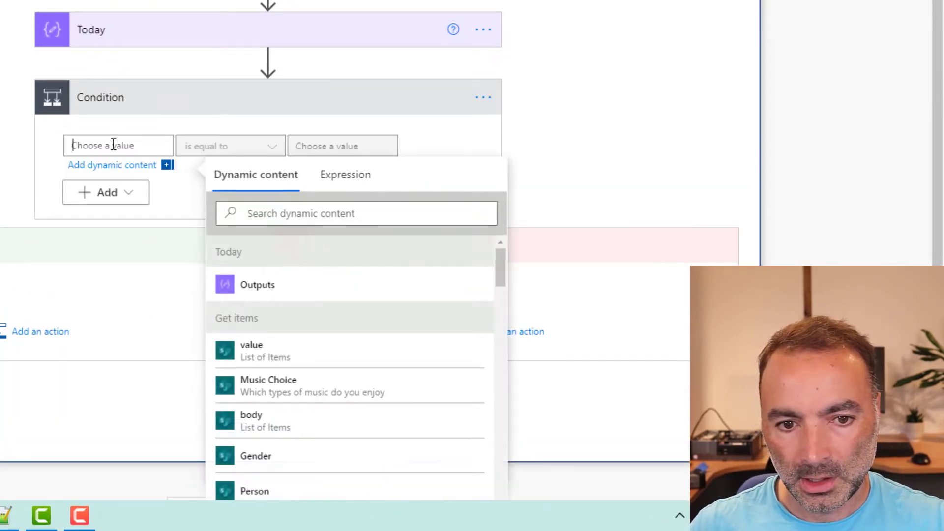
pyautogui.click(285, 284)
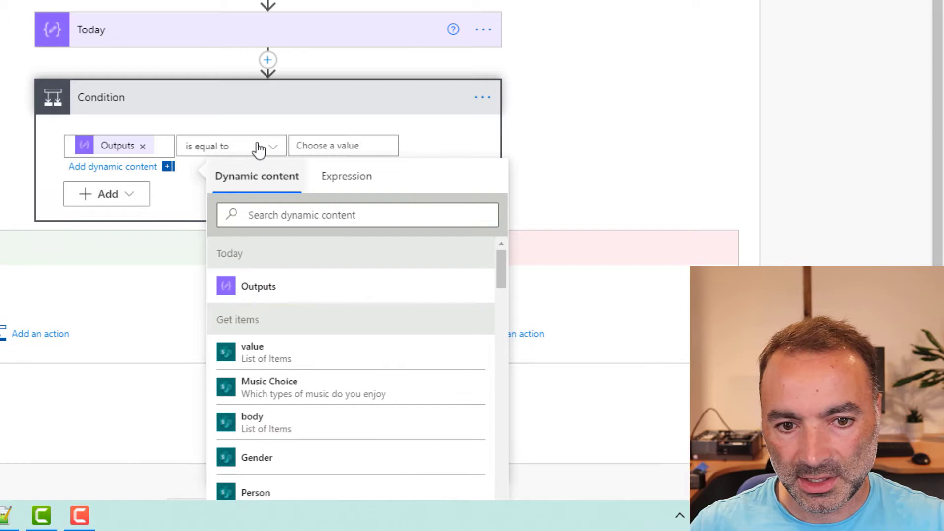
pyautogui.click(316, 146)
pyautogui.scroll(-10, 567, 358)
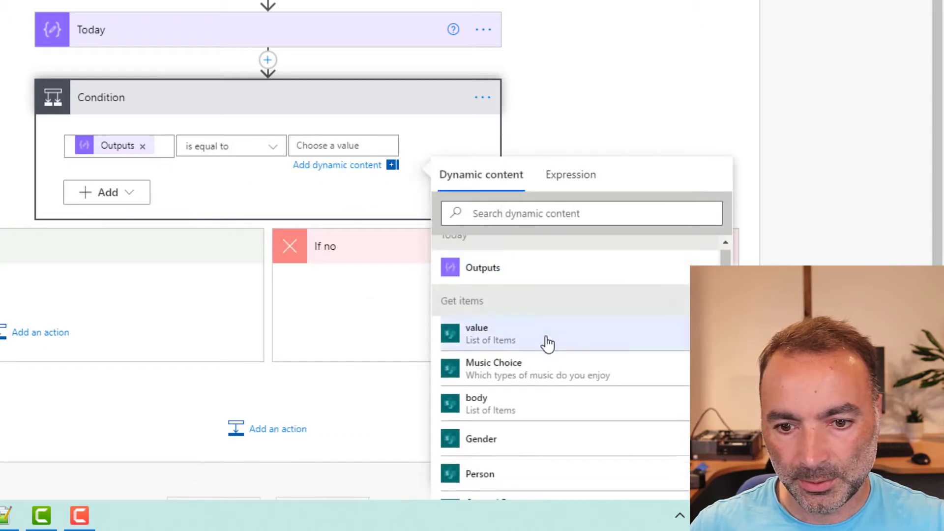
pyautogui.scroll(-15, 624, 352)
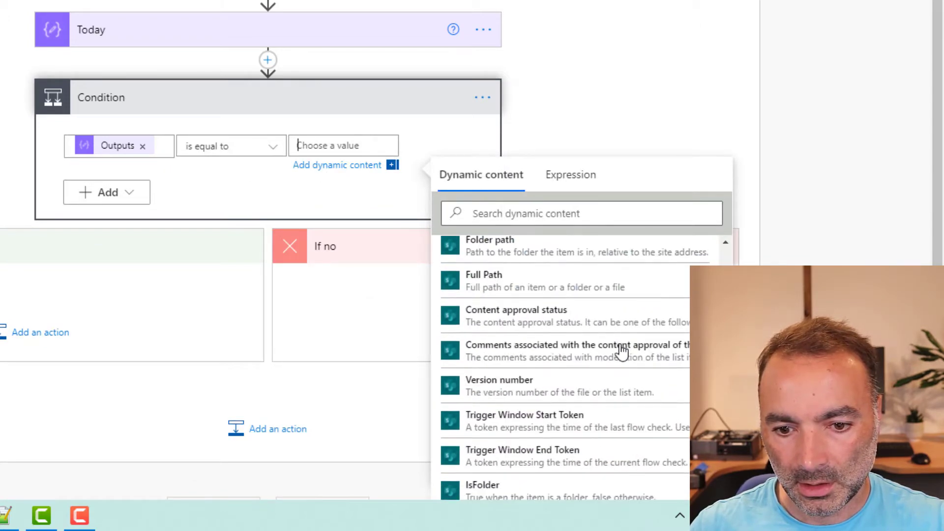
pyautogui.click(525, 459)
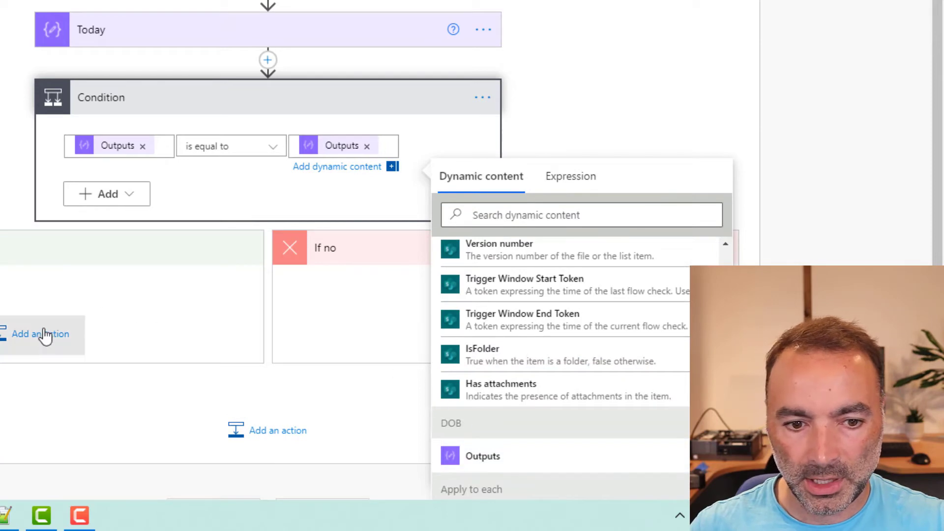
pyautogui.click(82, 329)
# - Add a Send an email (V2) action in If yes addressed to Person Email
pyautogui.write('send')
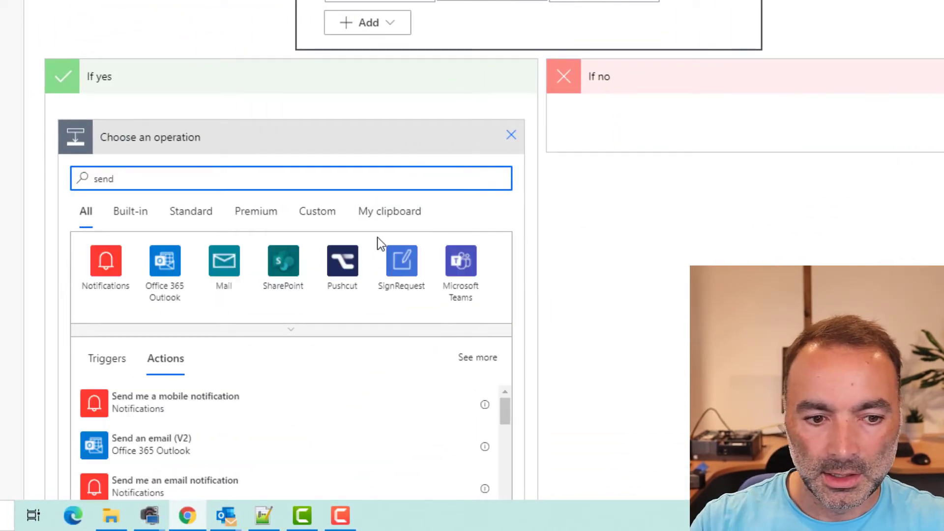
pyautogui.click(173, 444)
pyautogui.click(192, 111)
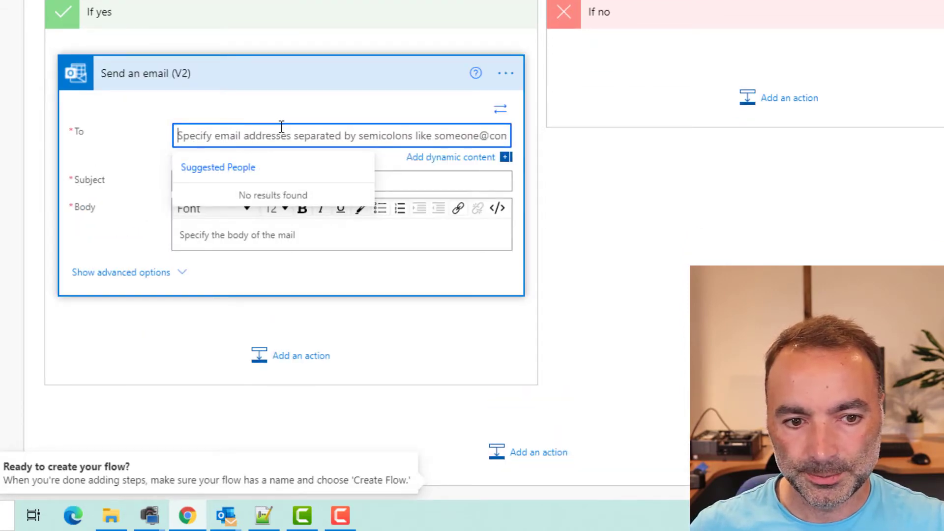
pyautogui.scroll(4, 323, 148)
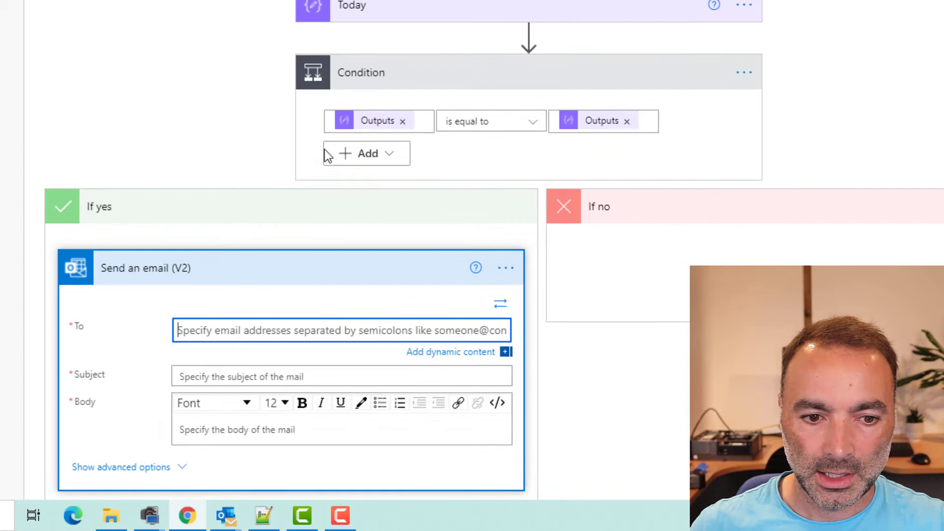
pyautogui.scroll(-3, 365, 234)
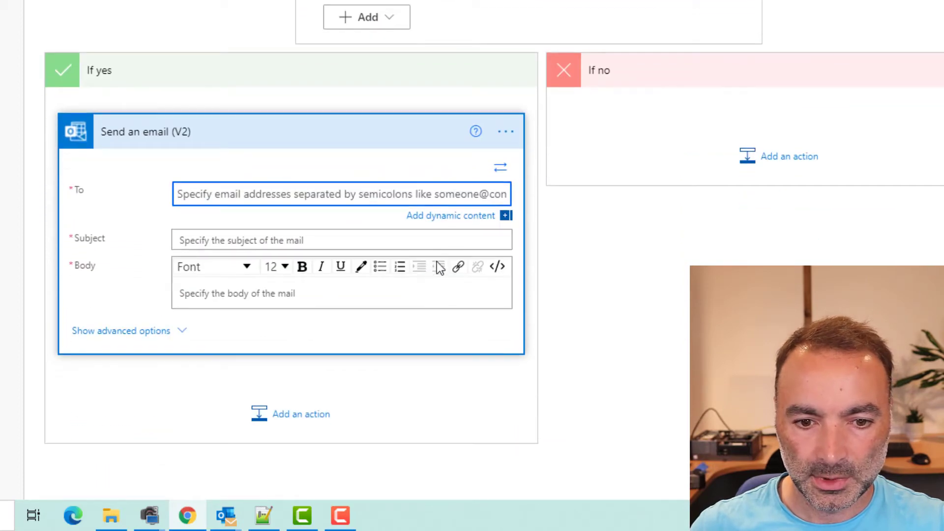
pyautogui.click(445, 212)
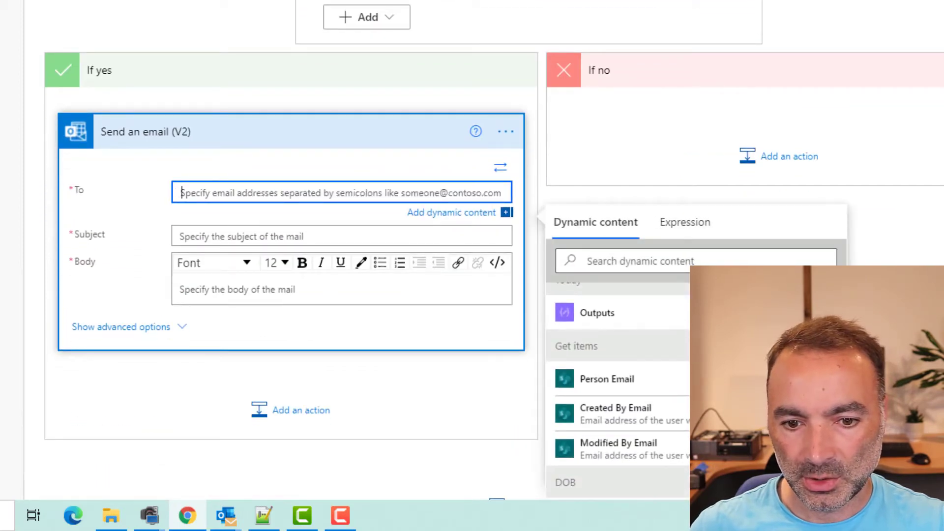
pyautogui.scroll(-1, 674, 386)
pyautogui.click(672, 371)
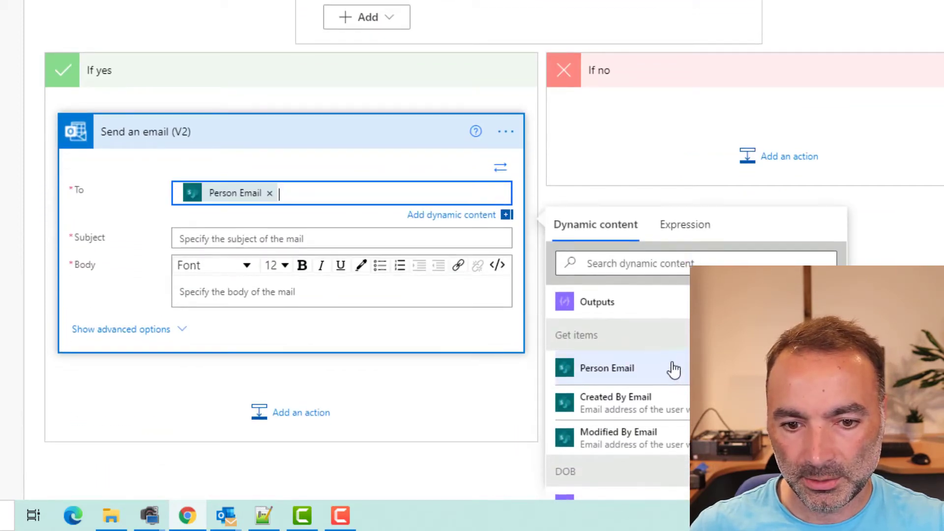
# - Switch the email body to code view and delete its default code
pyautogui.click(256, 291)
pyautogui.click(497, 266)
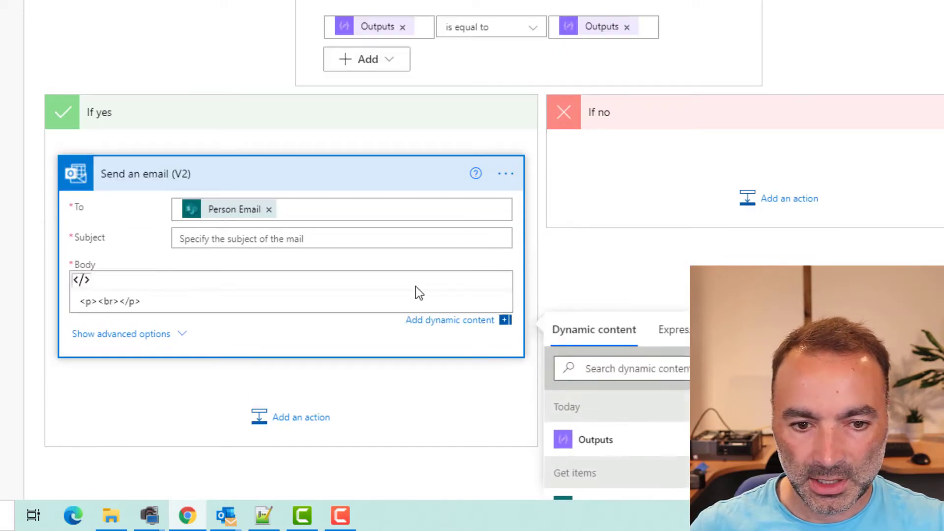
pyautogui.moveTo(166, 194); pyautogui.dragTo(5, 179)
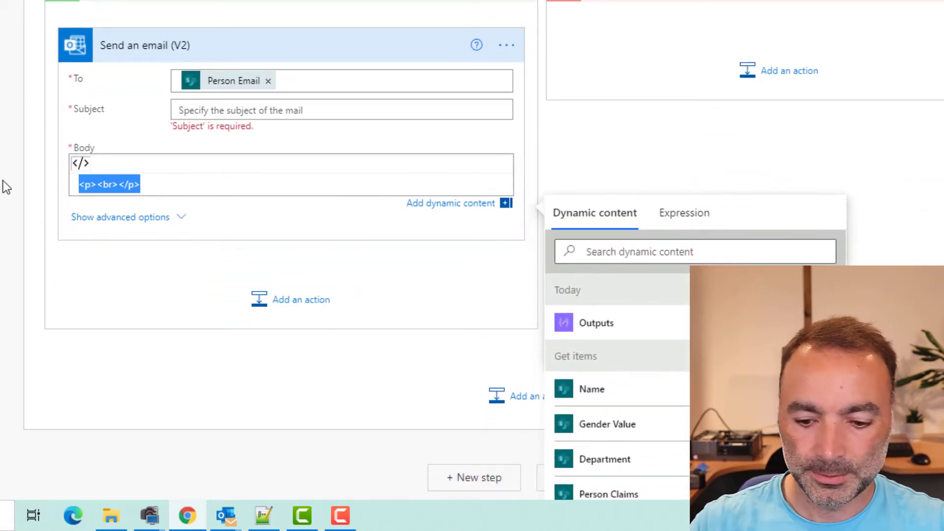
pyautogui.press('BackSpace')
# - Copy all the HTML from happyBirthday.html in Notepad++
pyautogui.hotkey('alt', 'Tab')
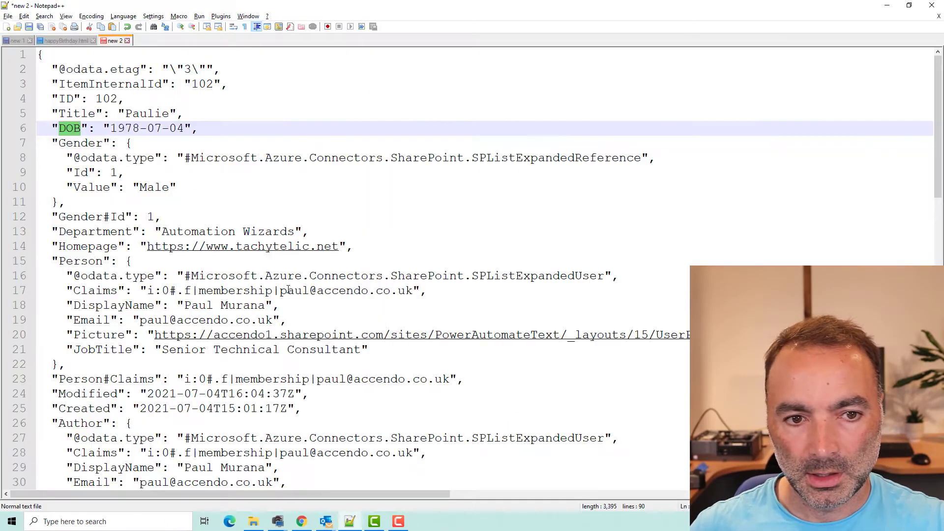
pyautogui.click(63, 41)
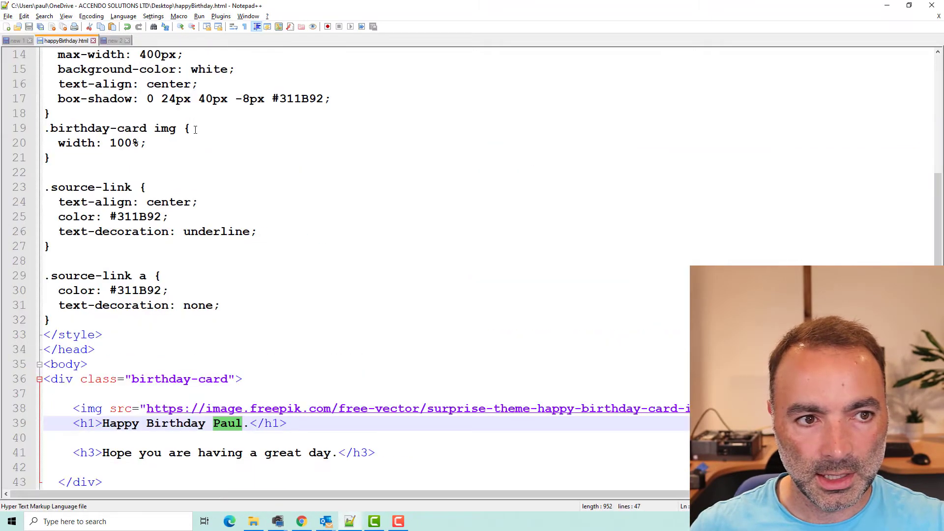
pyautogui.hotkey('ctrl', 'a')
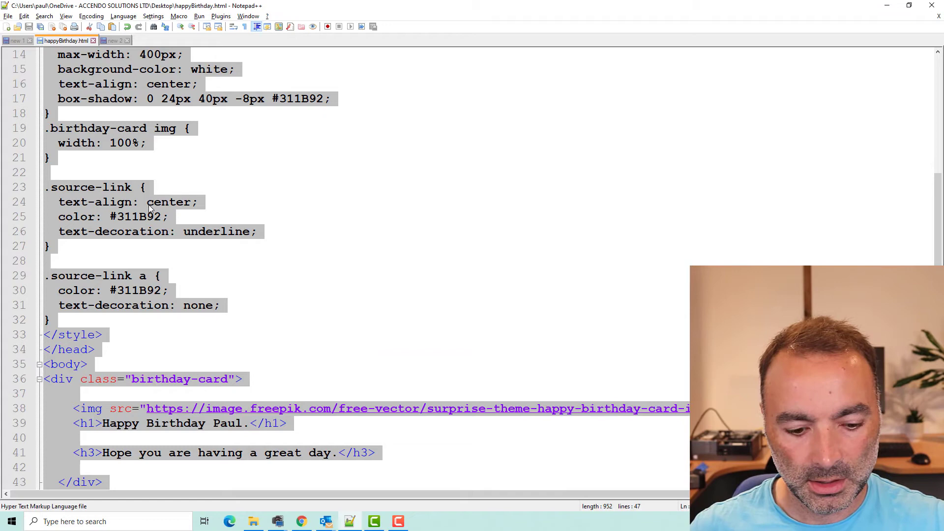
pyautogui.hotkey('alt', 'Tab')
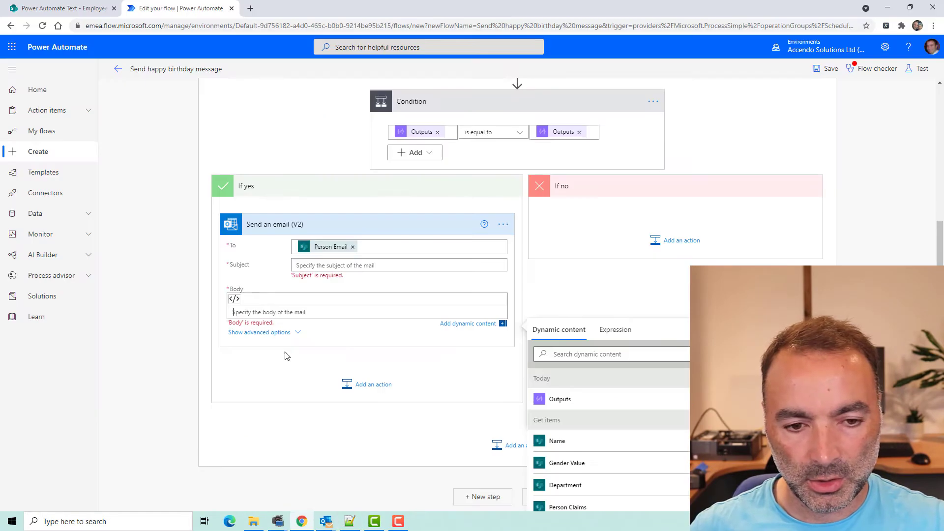
# - Paste the birthday-card HTML into the email body's code view
pyautogui.click(285, 316)
pyautogui.hotkey('ctrl', 'v')
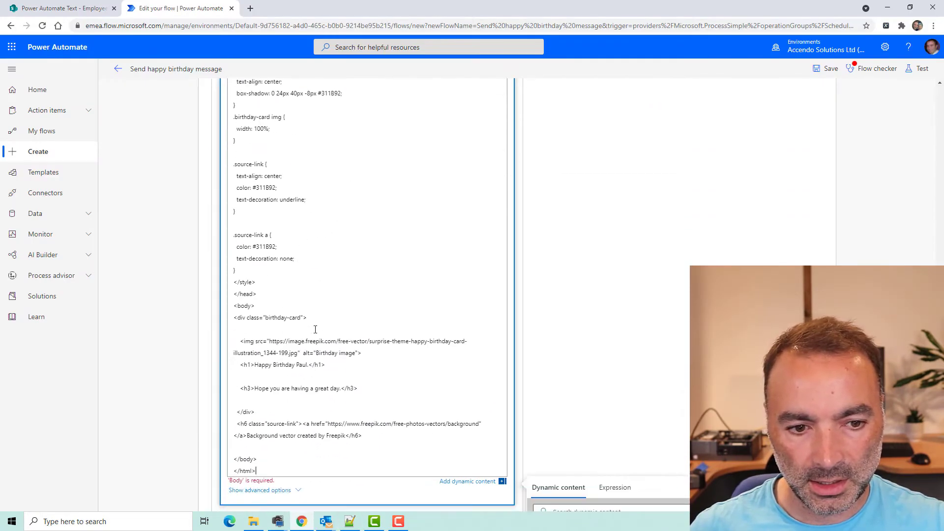
pyautogui.scroll(-3, 315, 329)
# - Replace the hard-coded name in the heading with the dynamic Name field and a period
pyautogui.doubleClick(301, 242)
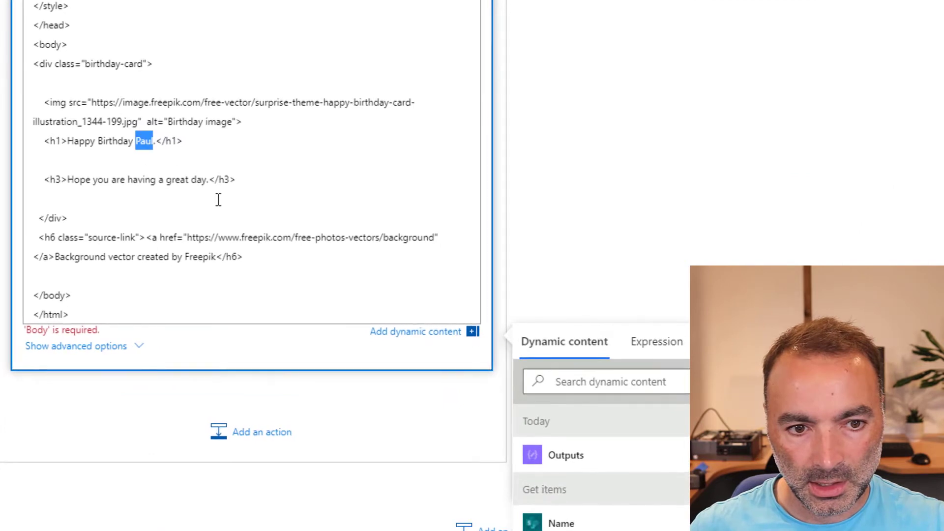
pyautogui.press('BackSpace')
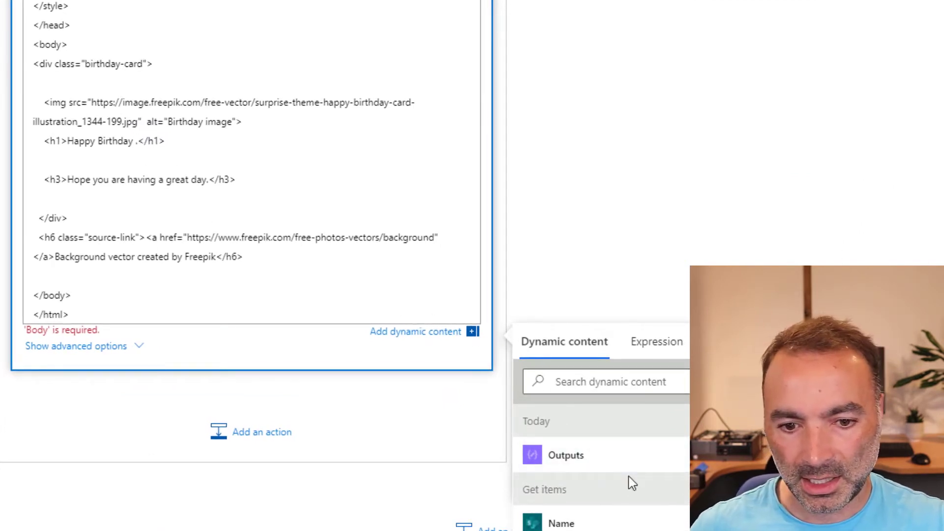
pyautogui.scroll(-1, 622, 492)
pyautogui.click(614, 506)
pyautogui.write('.')
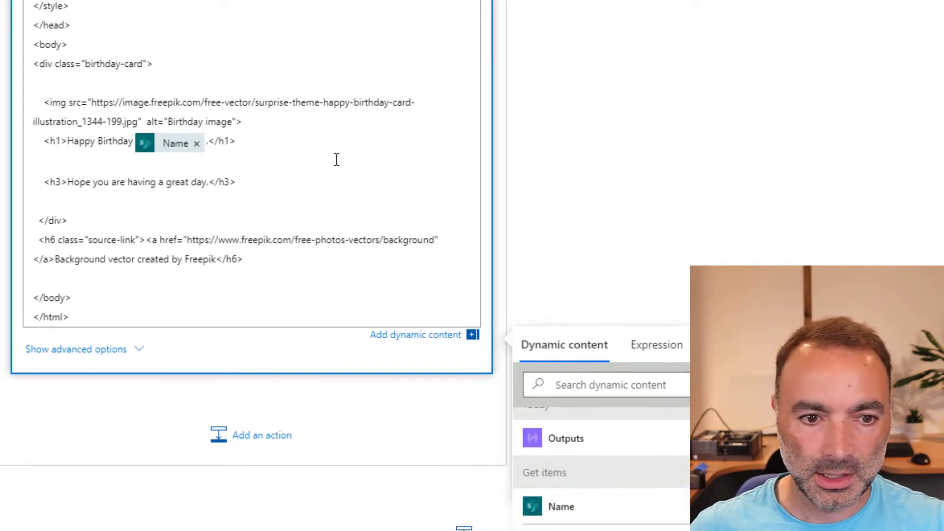
pyautogui.scroll(-2, 320, 304)
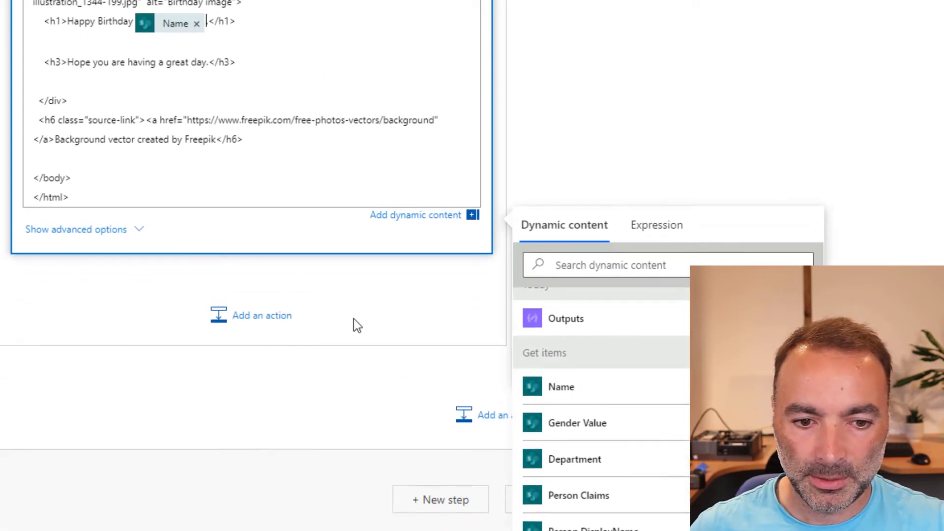
pyautogui.click(453, 463)
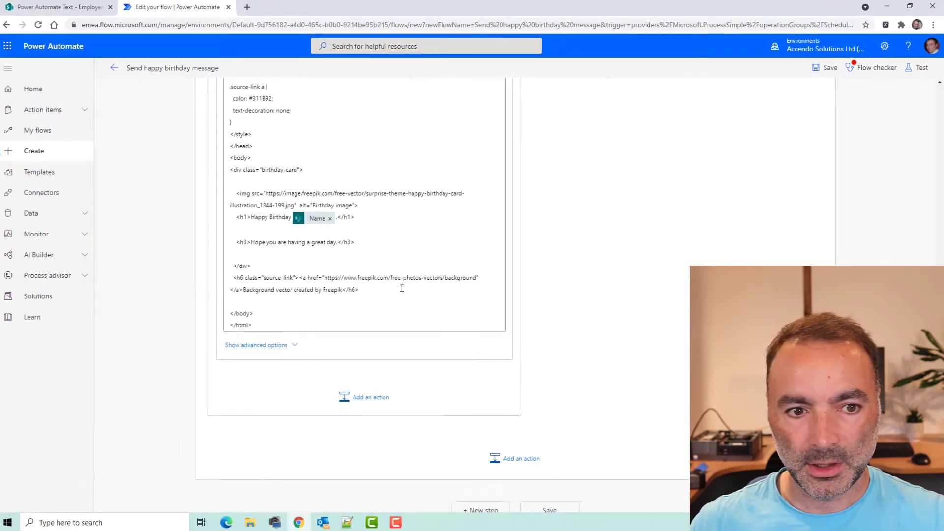
pyautogui.scroll(3, 348, 311)
pyautogui.scroll(15, 349, 310)
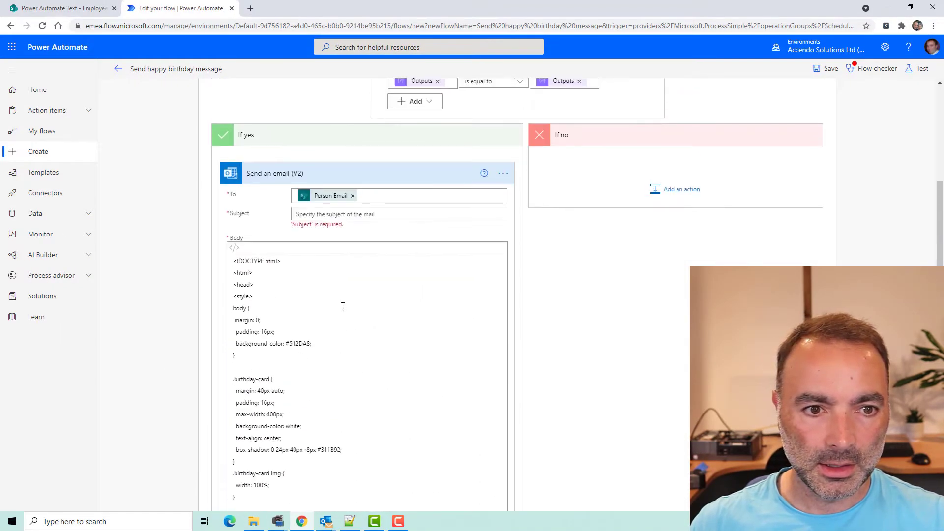
pyautogui.click(347, 325)
pyautogui.write('Hap')
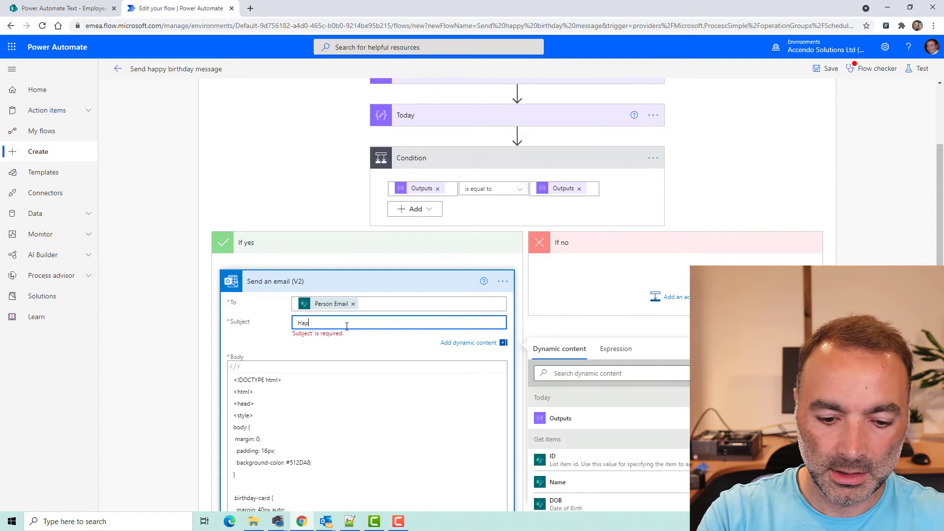
pyautogui.write('py Birthda')
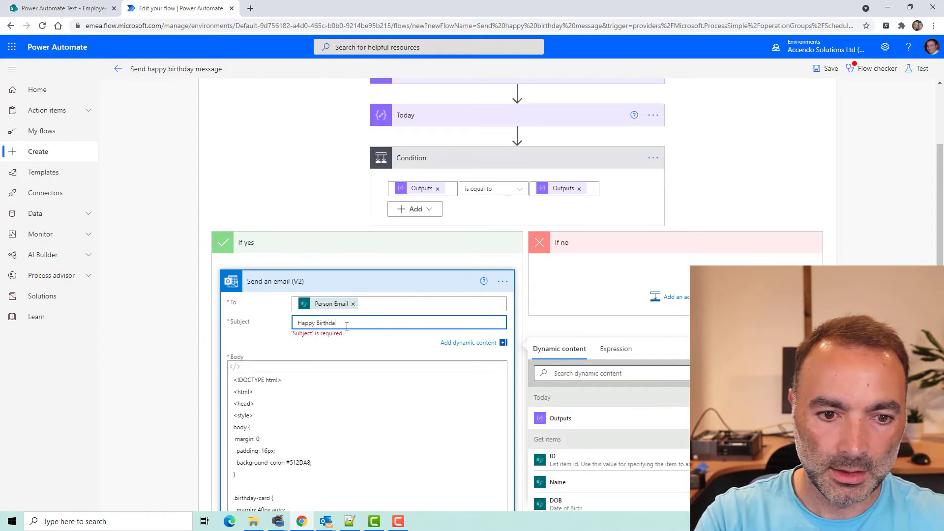
pyautogui.write('y')
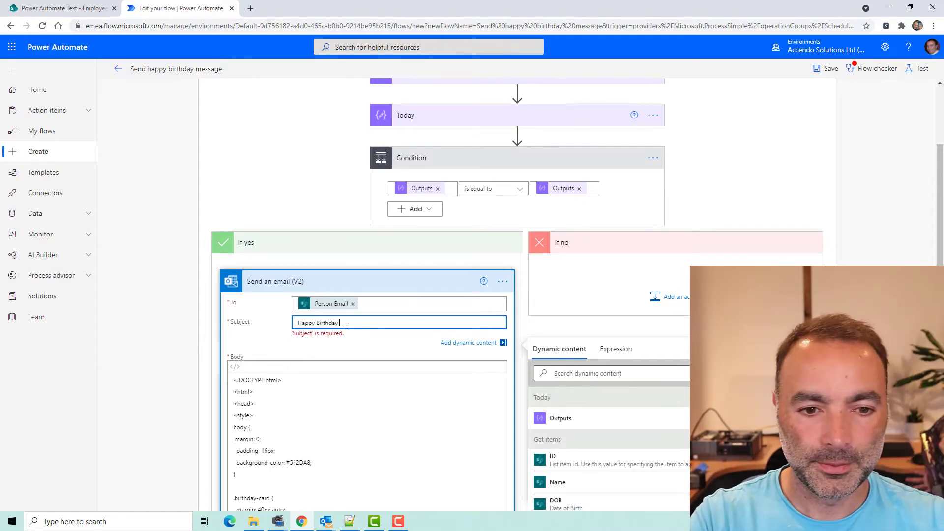
pyautogui.click(586, 483)
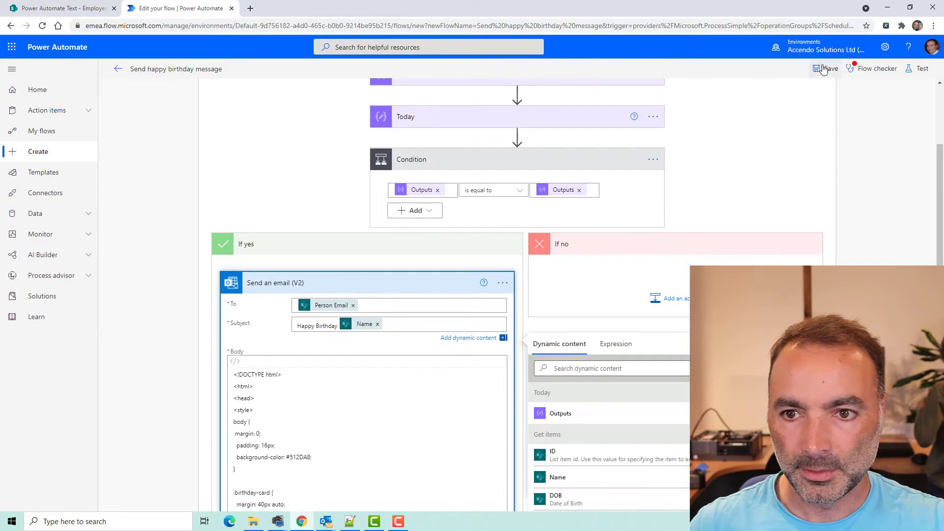
pyautogui.click(841, 160)
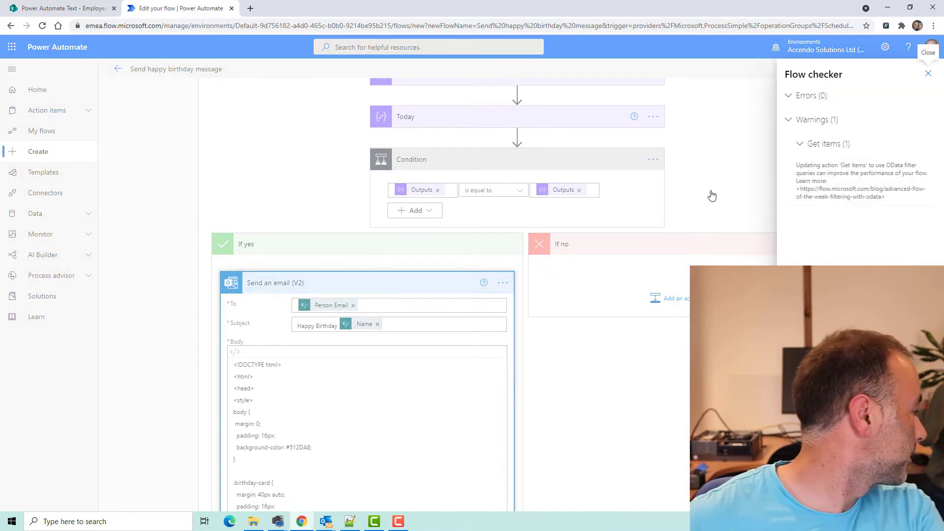
pyautogui.click(683, 206)
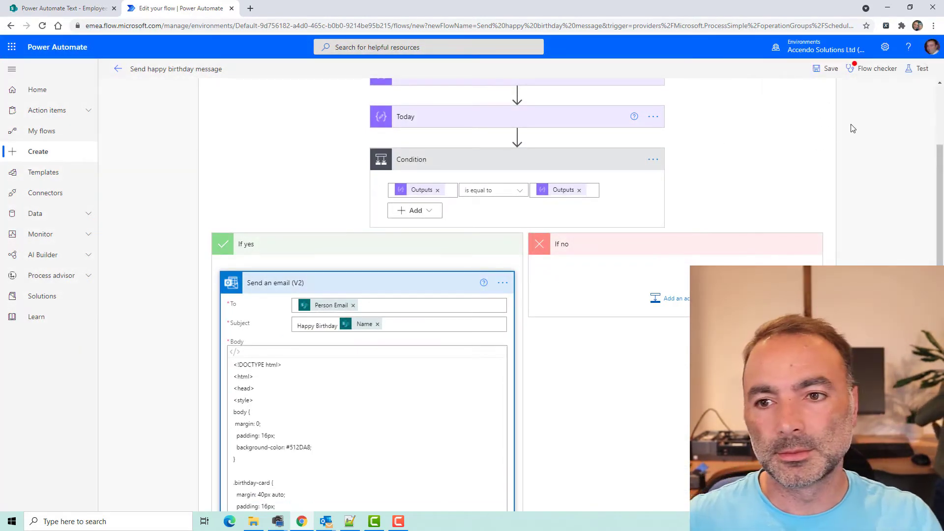
# - Test-run the birthday flow manually and view its successful run details
pyautogui.click(918, 71)
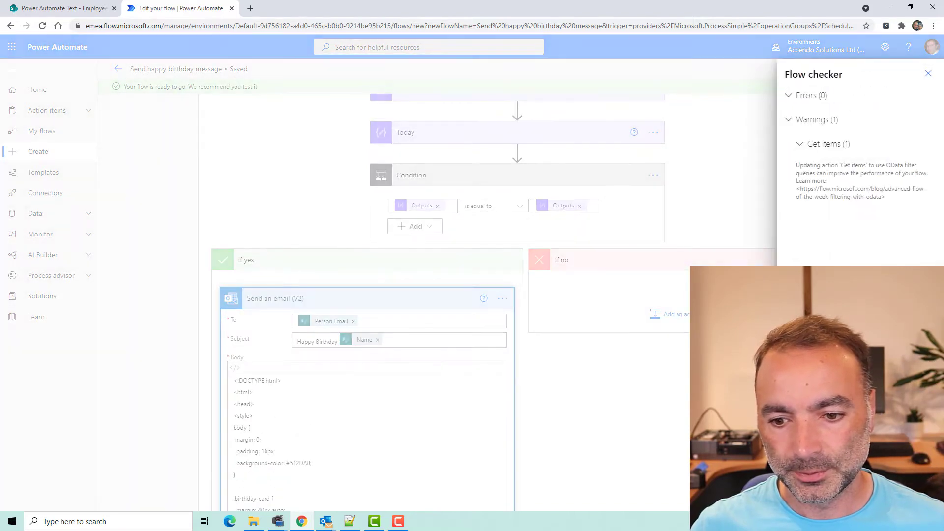
pyautogui.click(928, 73)
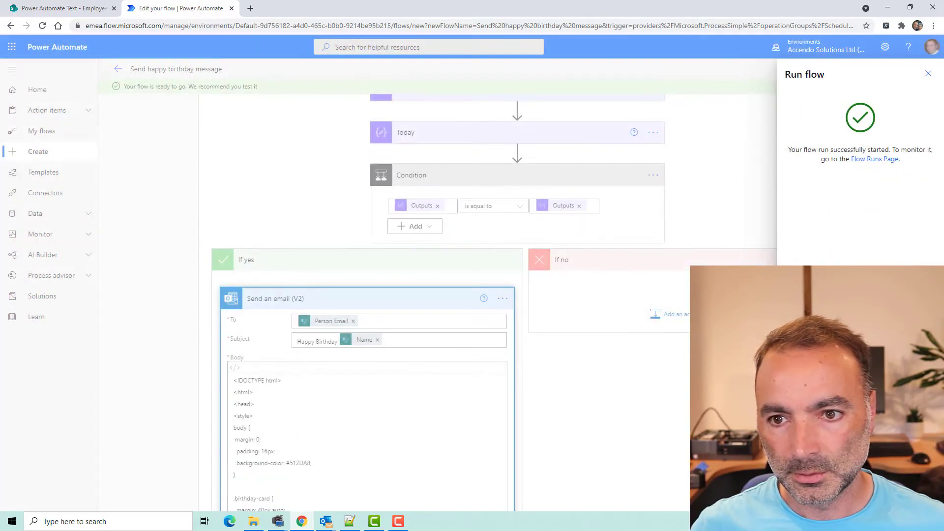
pyautogui.click(928, 73)
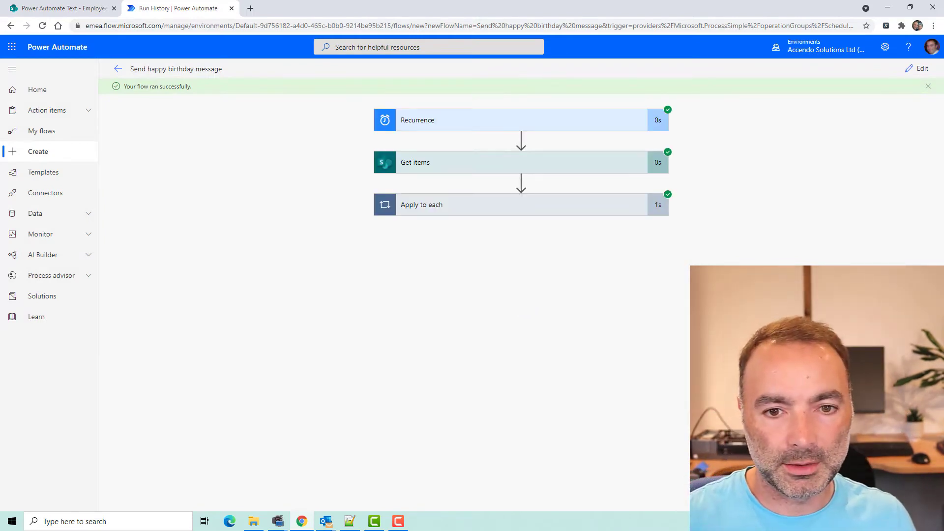
# - Expand Apply to each and the Condition, stepping to the next loop iteration
pyautogui.click(623, 218)
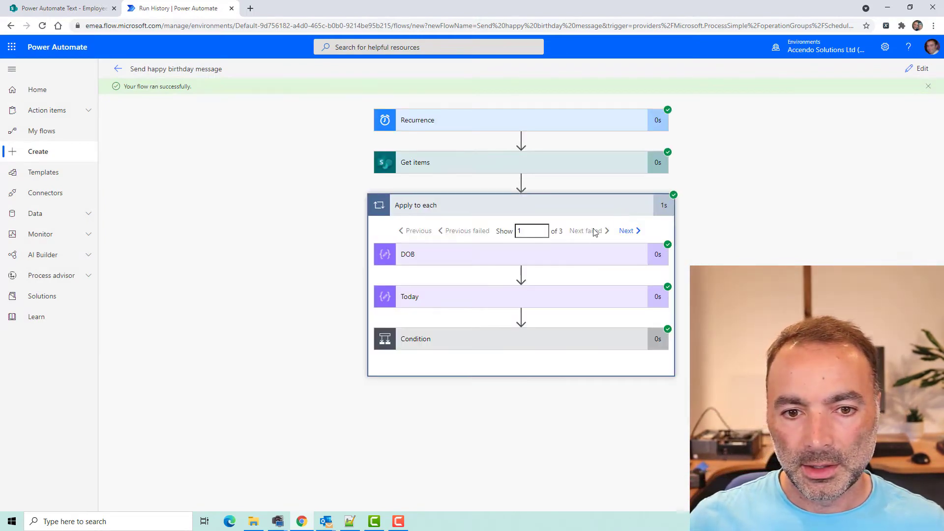
pyautogui.click(512, 338)
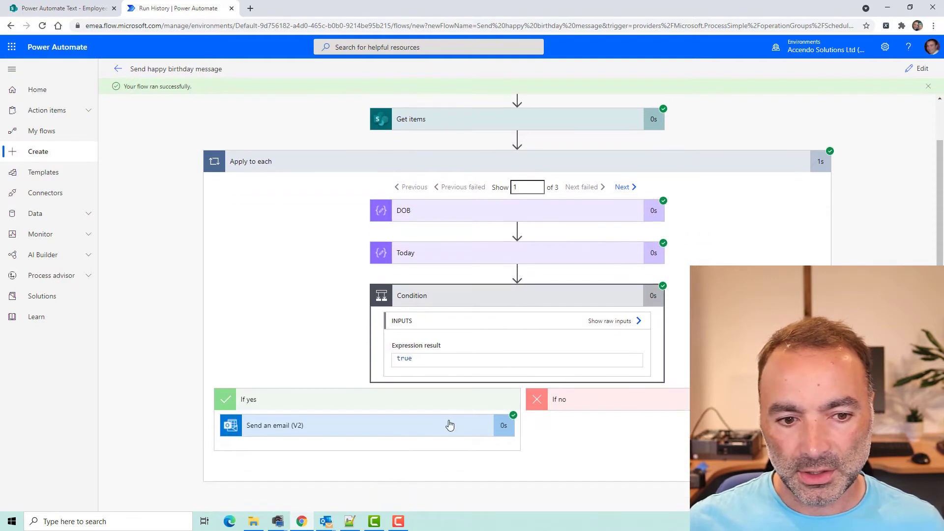
pyautogui.click(624, 189)
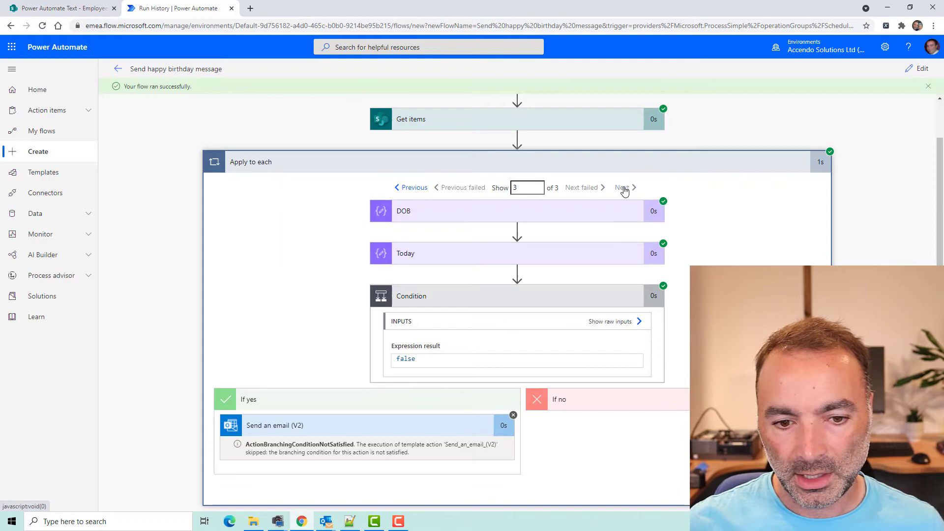
# - Open and review the Happy Birthday Paulie email in Outlook, then close it
pyautogui.click(326, 521)
pyautogui.click(285, 479)
pyautogui.click(243, 156)
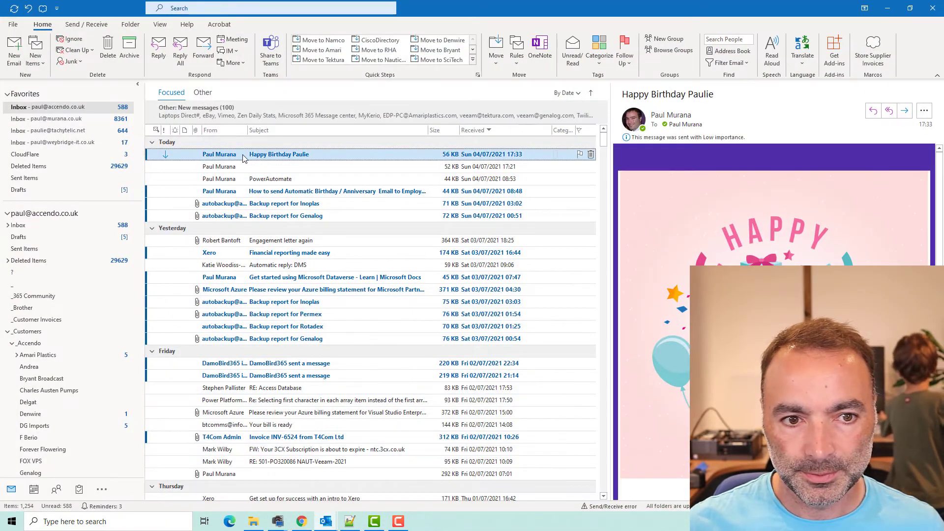
pyautogui.doubleClick(261, 156)
pyautogui.scroll(-2, 444, 299)
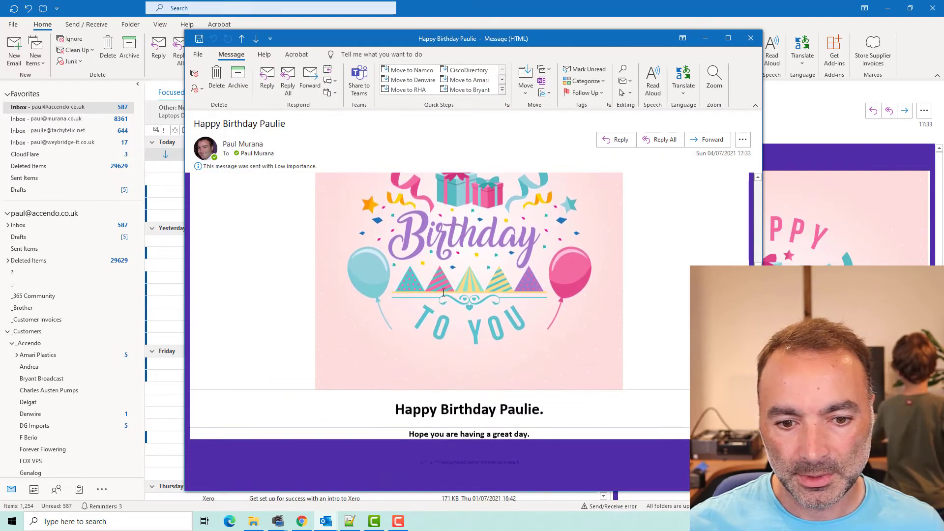
pyautogui.scroll(3, 444, 300)
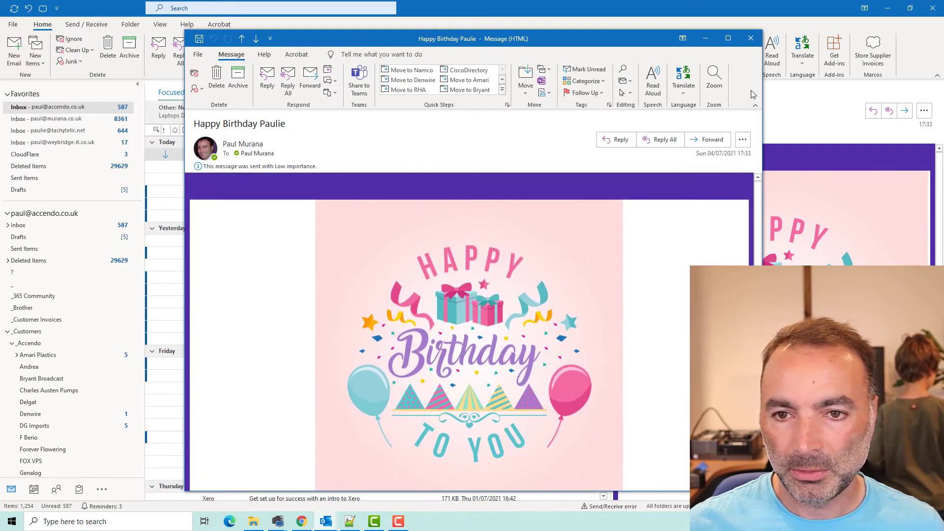
pyautogui.click(752, 39)
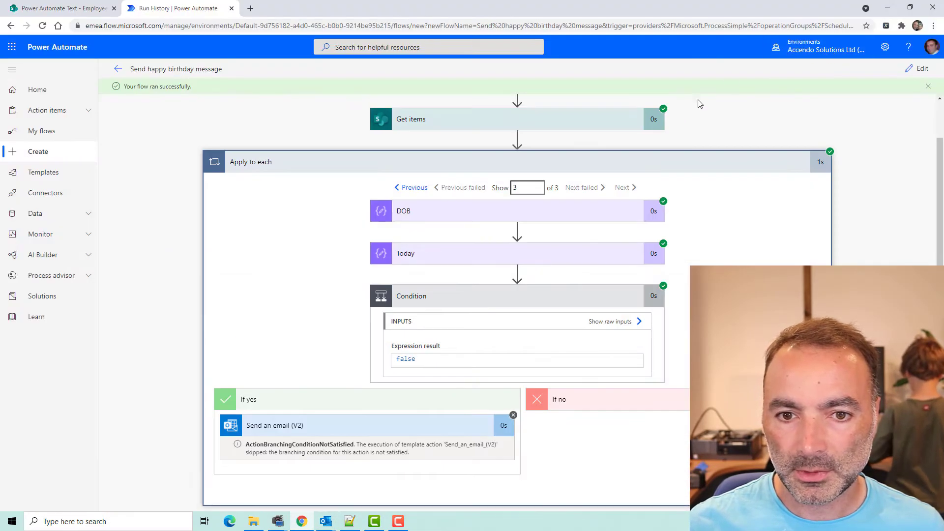
# - Compare the SharePoint Employees list with the run details, then reopen the flow editor
pyautogui.moveTo(393, 526)
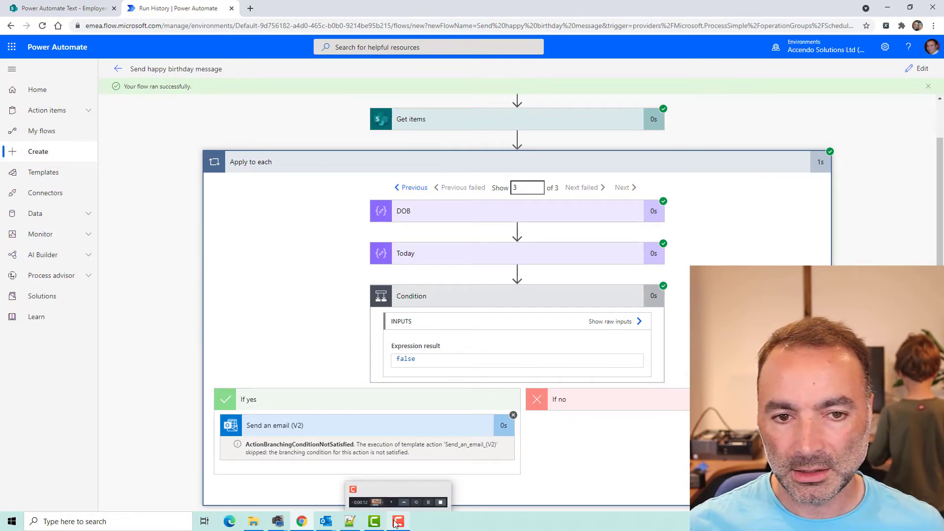
pyautogui.moveTo(416, 493)
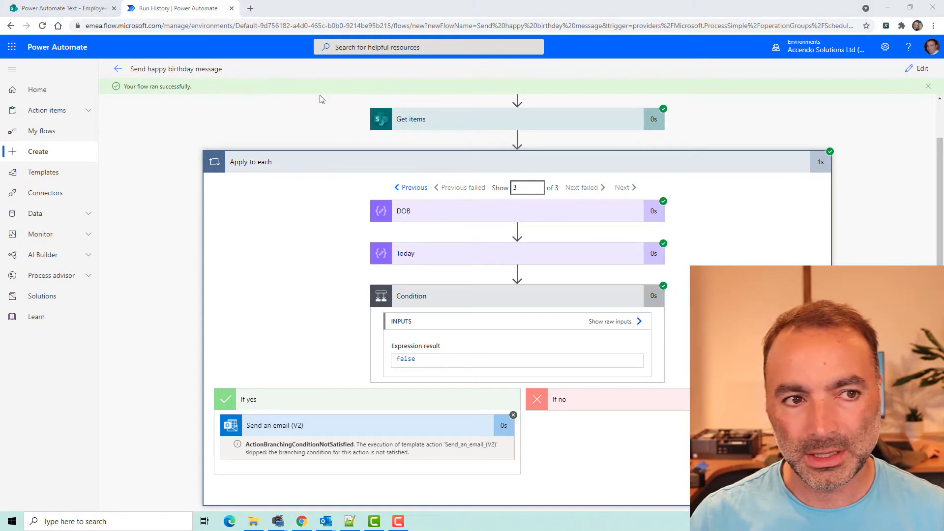
pyautogui.click(88, 11)
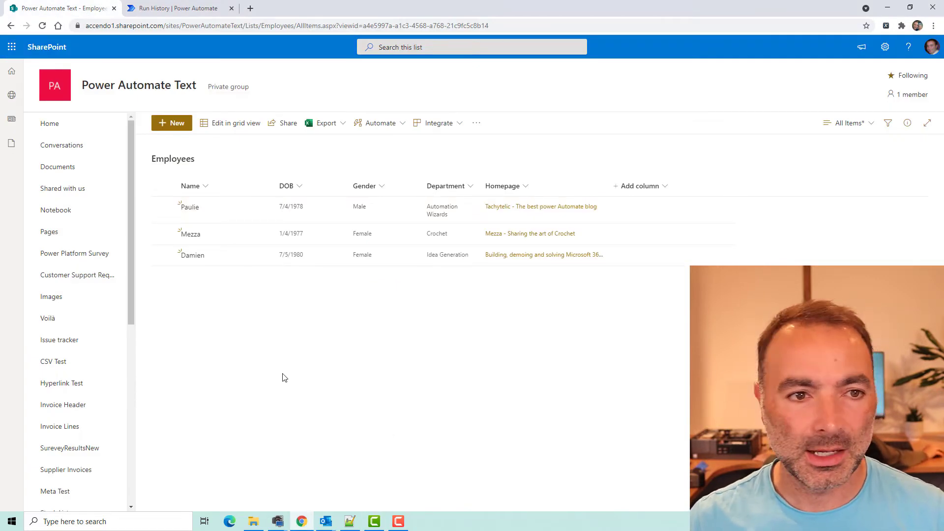
pyautogui.click(180, 8)
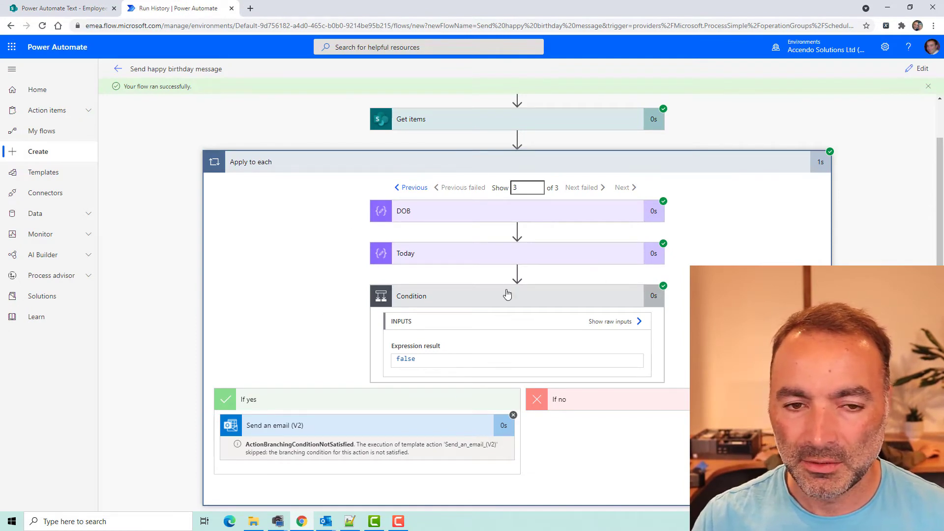
pyautogui.click(87, 8)
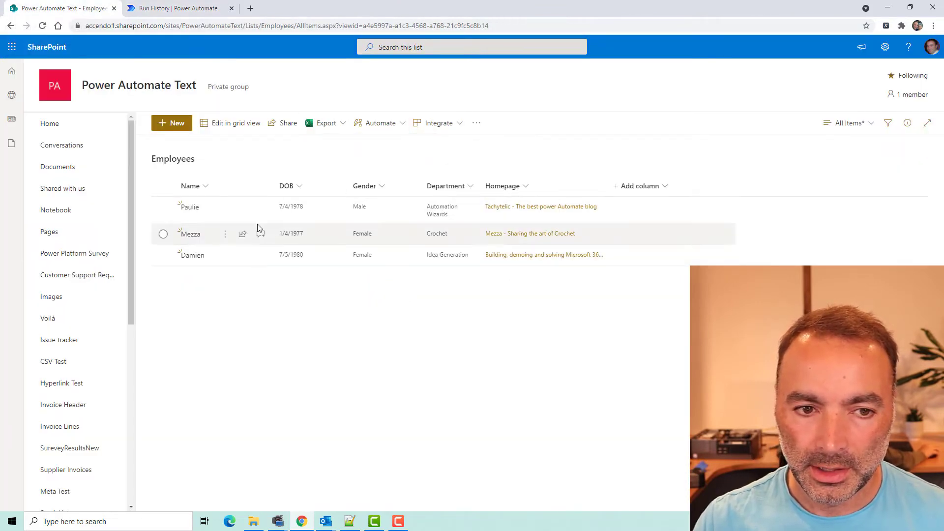
pyautogui.click(160, 9)
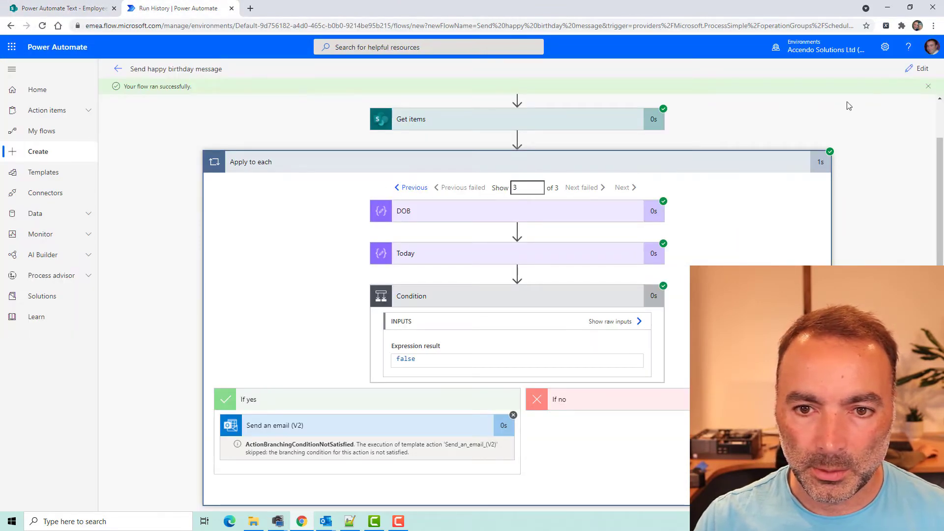
pyautogui.click(918, 69)
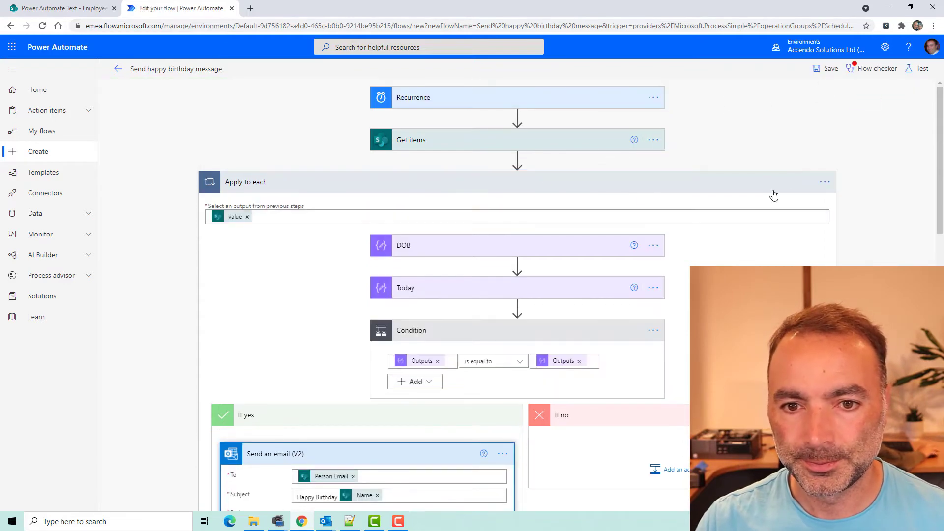
# - Insert a Filter array action between Get items and Apply to each
pyautogui.click(754, 185)
pyautogui.click(522, 159)
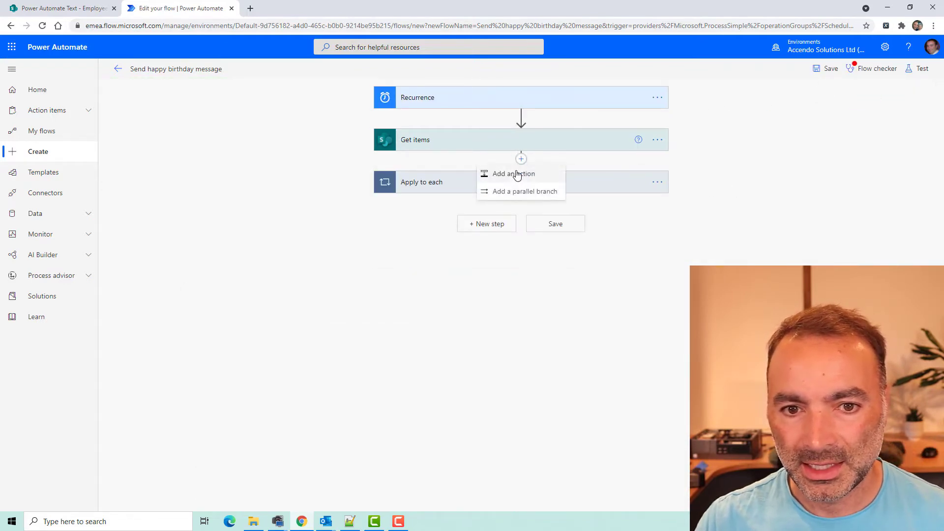
pyautogui.click(515, 174)
pyautogui.write('filter')
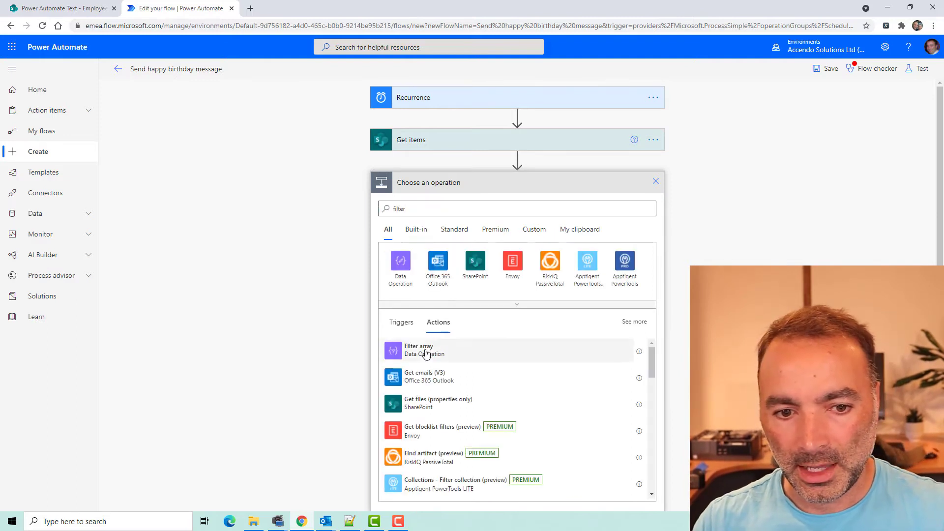
pyautogui.click(421, 349)
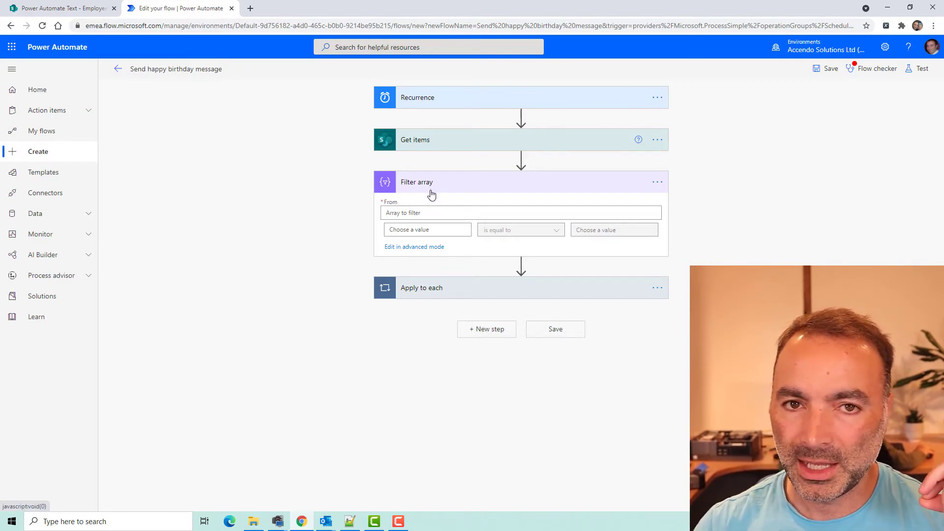
# - Delete the Filter array step and reveal Get items' advanced options
pyautogui.click(430, 291)
pyautogui.click(430, 289)
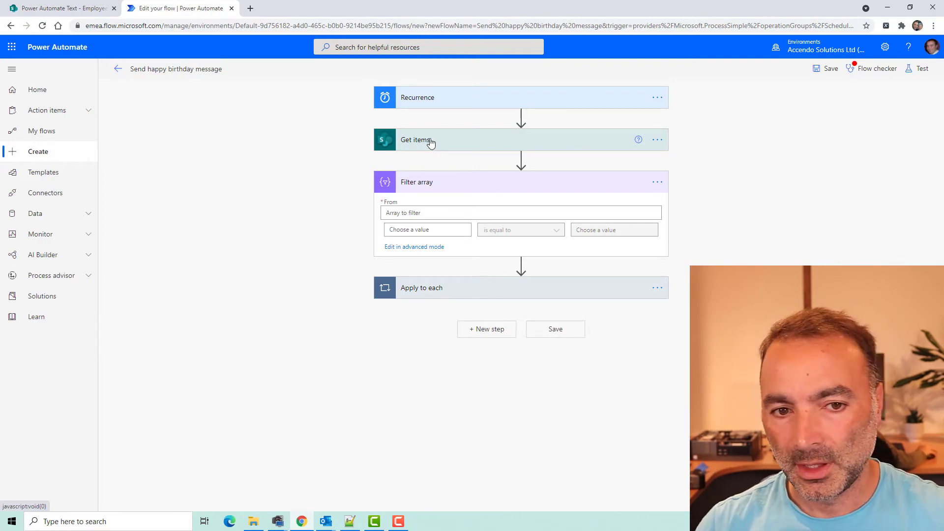
pyautogui.click(457, 146)
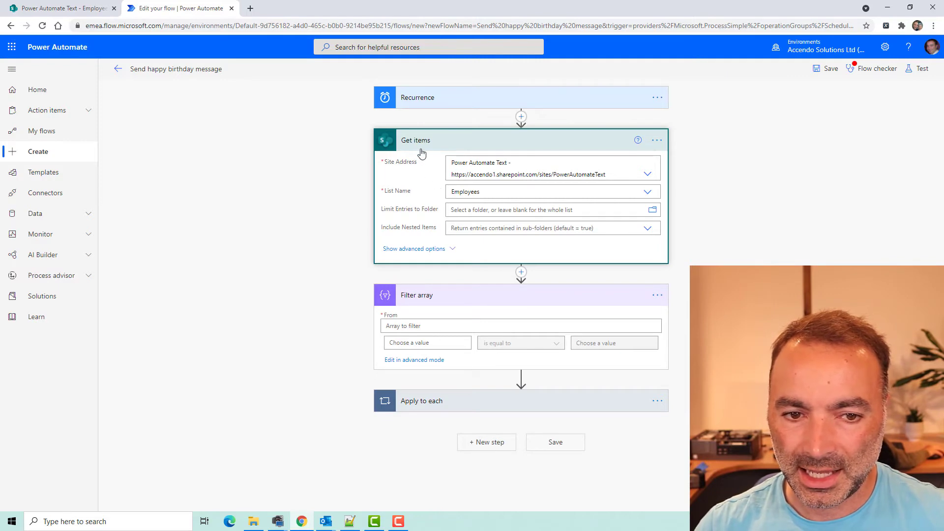
pyautogui.click(658, 295)
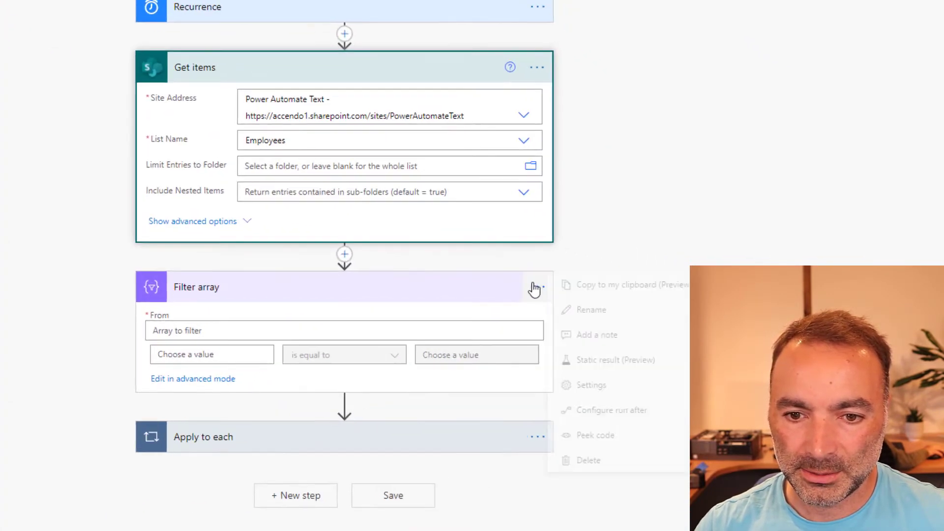
pyautogui.click(589, 460)
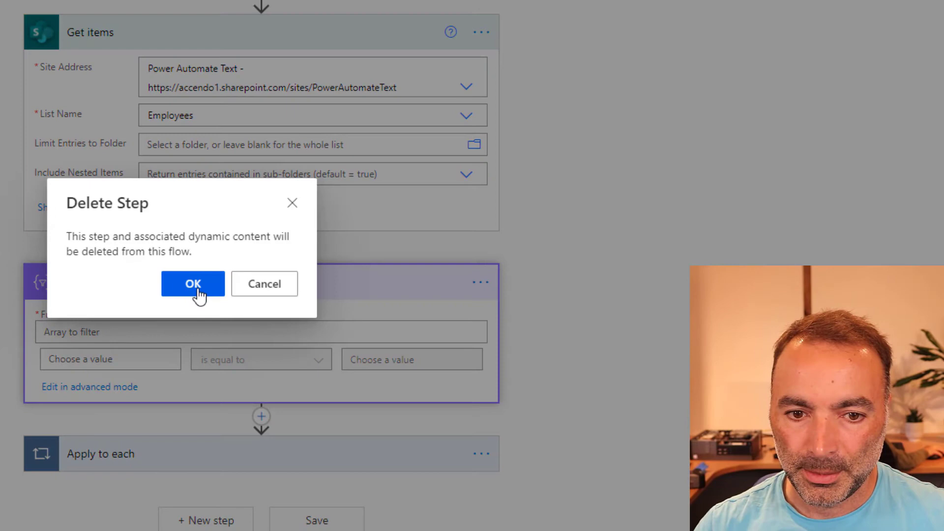
pyautogui.click(193, 285)
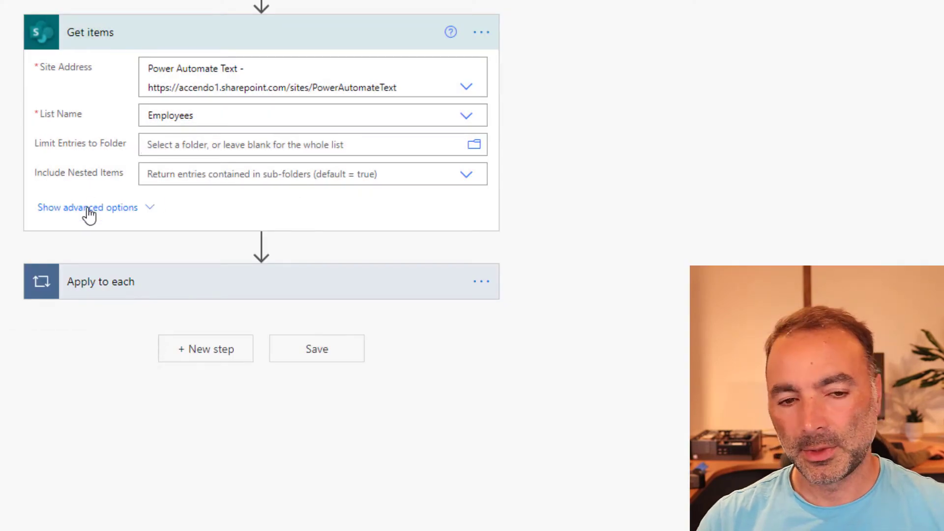
pyautogui.click(88, 209)
# - Add a Send an HTTP request to SharePoint step before Get items, targeting the Power Automate Text site
pyautogui.click(166, 225)
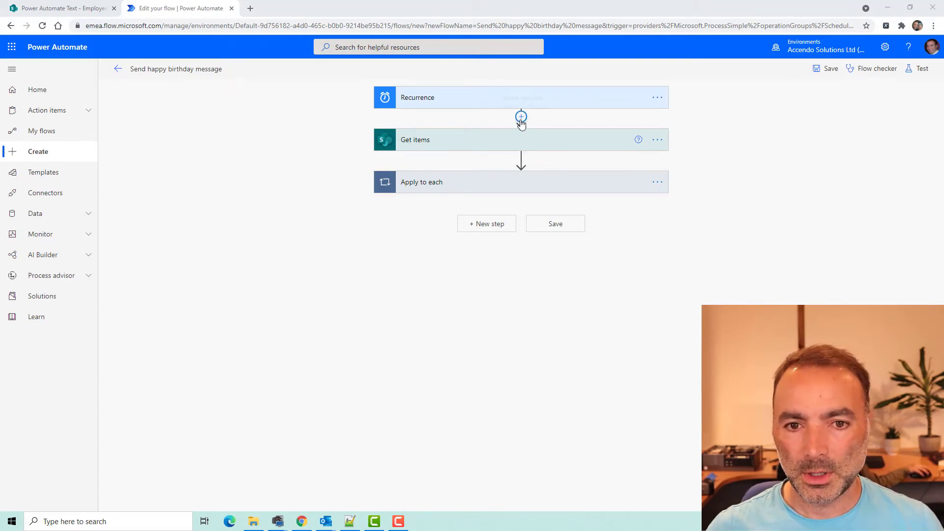
pyautogui.click(521, 118)
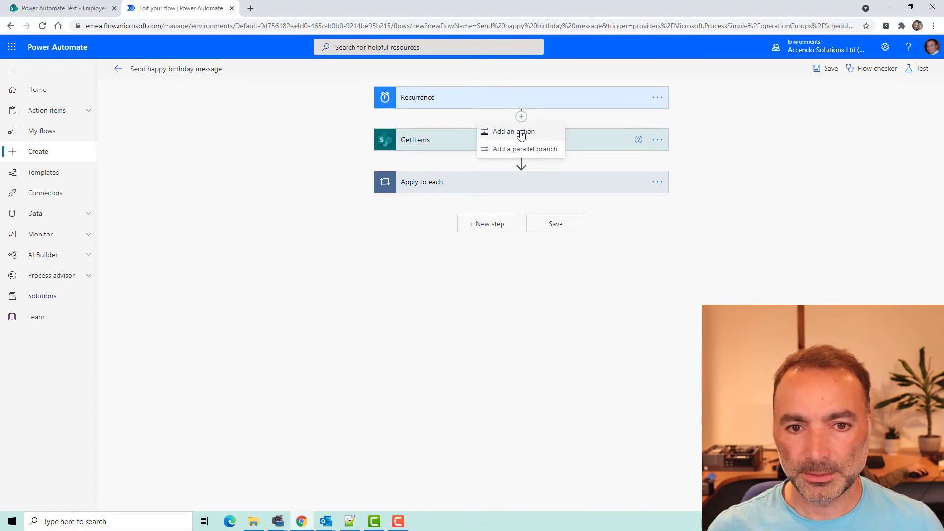
pyautogui.click(522, 135)
pyautogui.write('send')
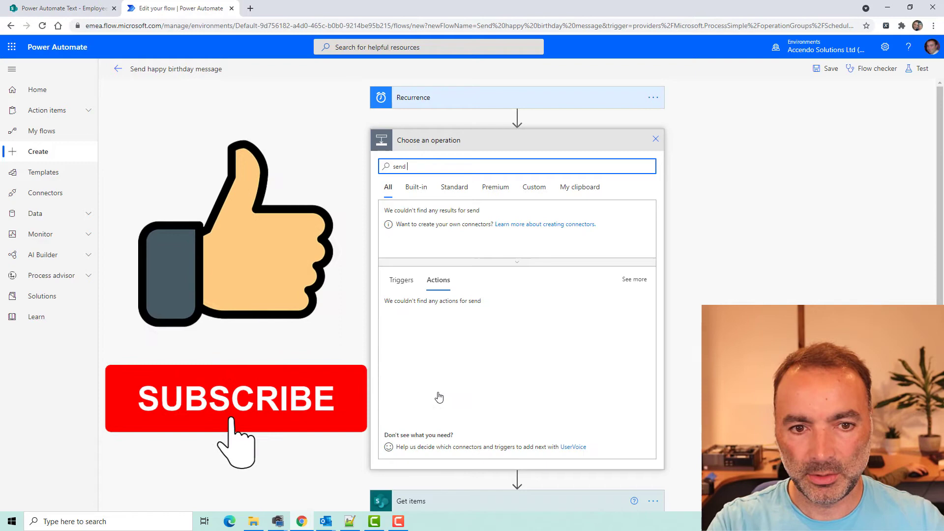
pyautogui.write(' a http')
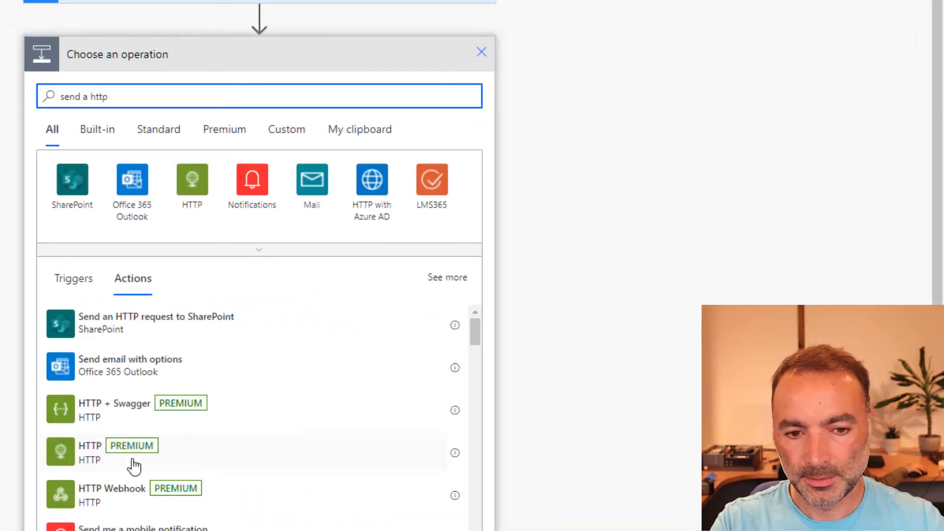
pyautogui.click(97, 328)
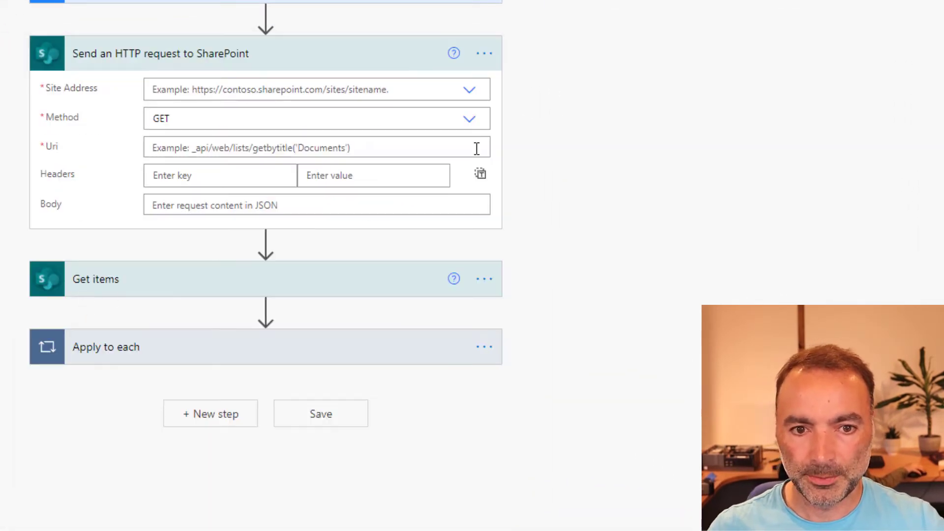
pyautogui.click(474, 97)
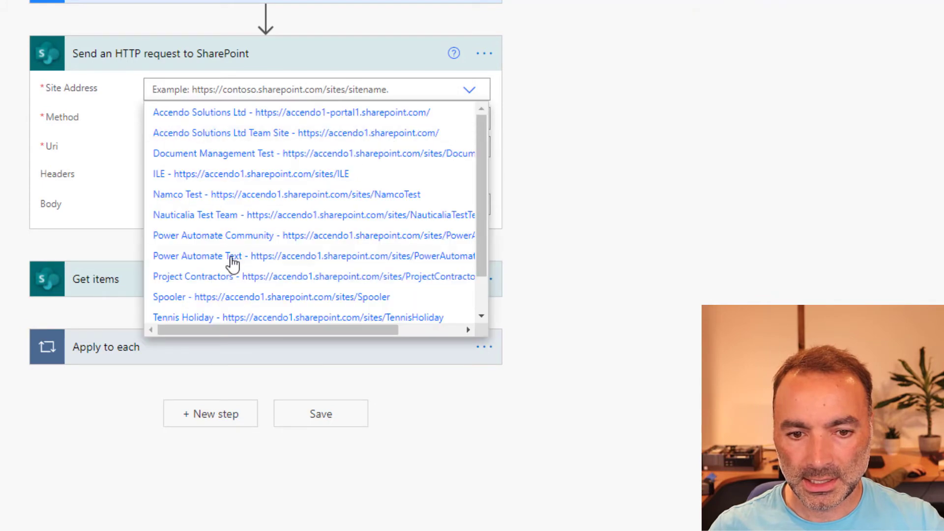
pyautogui.click(229, 258)
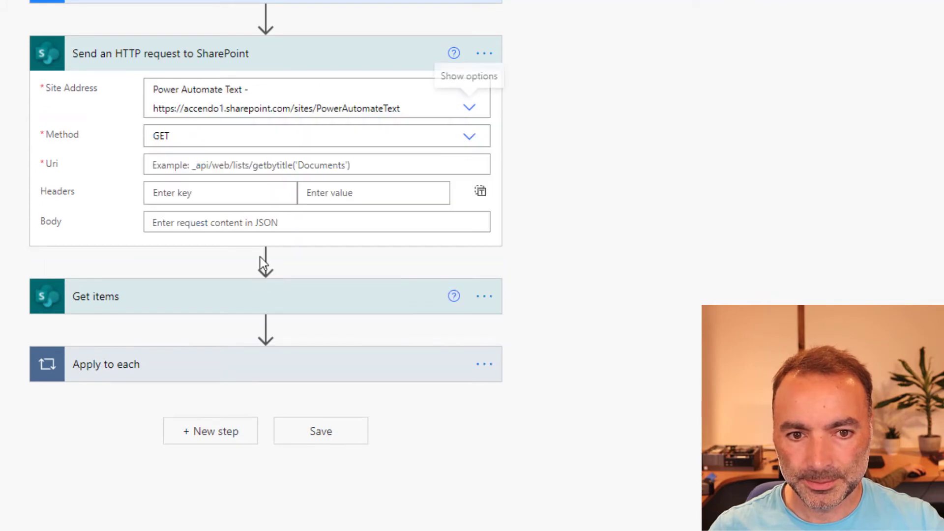
pyautogui.click(191, 165)
pyautogui.write('/_vti_bin/listdata.svc/Employees?$select=Name,Person&$expand=Person&$filter=month(DOB) eq int(...) and day(DOB) eq int(...)')
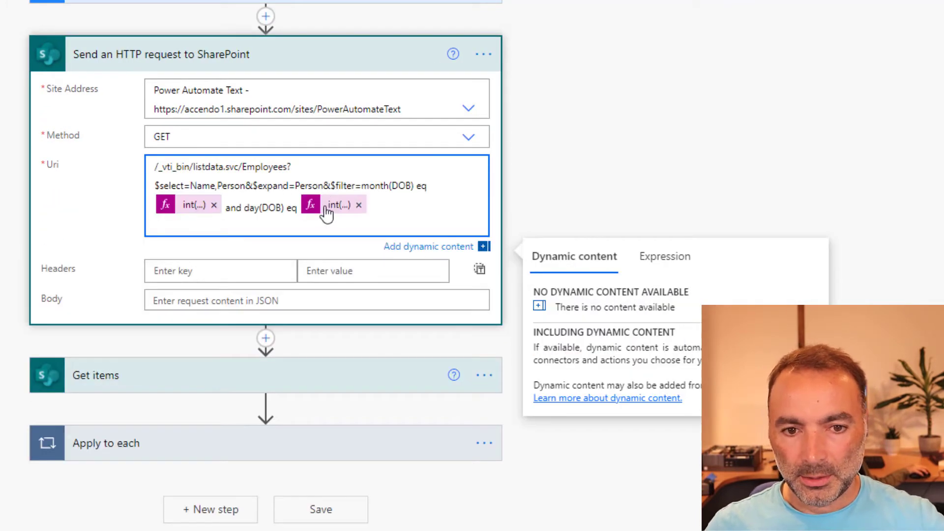
pyautogui.press('BackSpace')
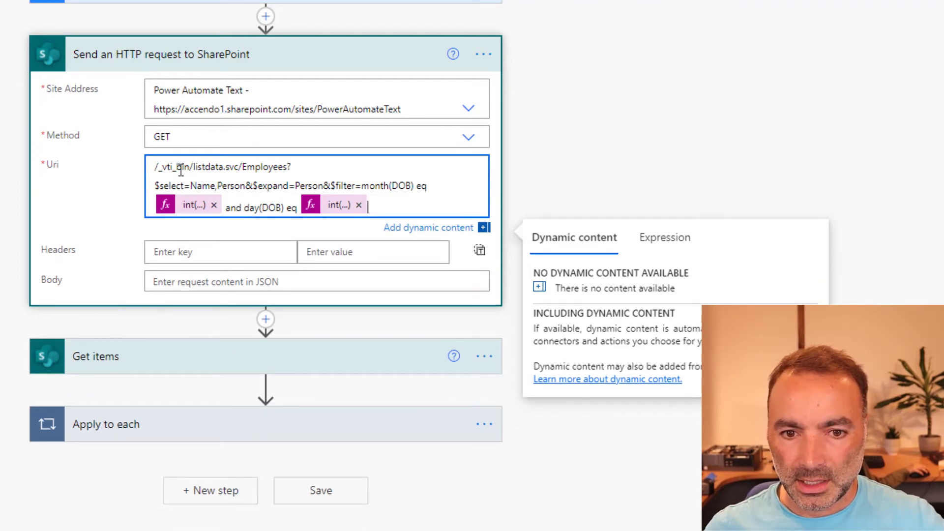
pyautogui.moveTo(155, 166); pyautogui.dragTo(242, 168)
pyautogui.click(235, 165)
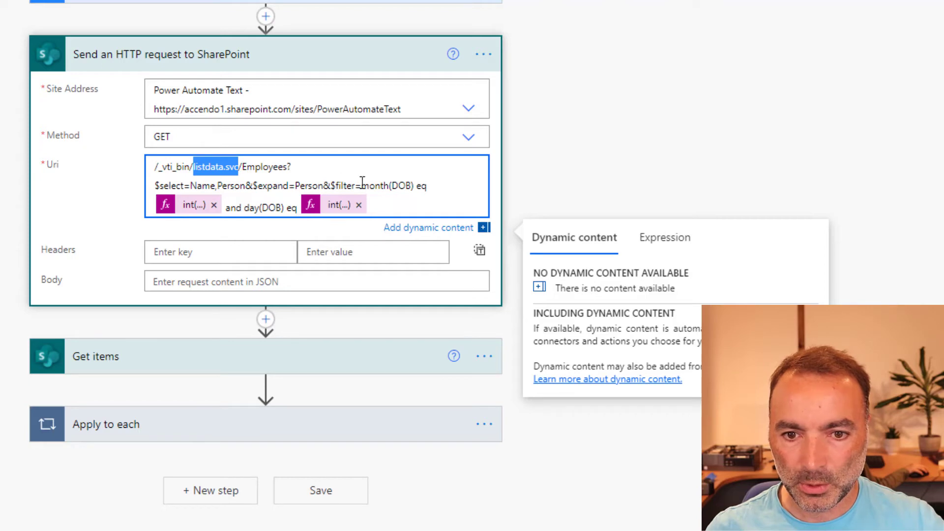
pyautogui.moveTo(361, 185); pyautogui.dragTo(412, 184)
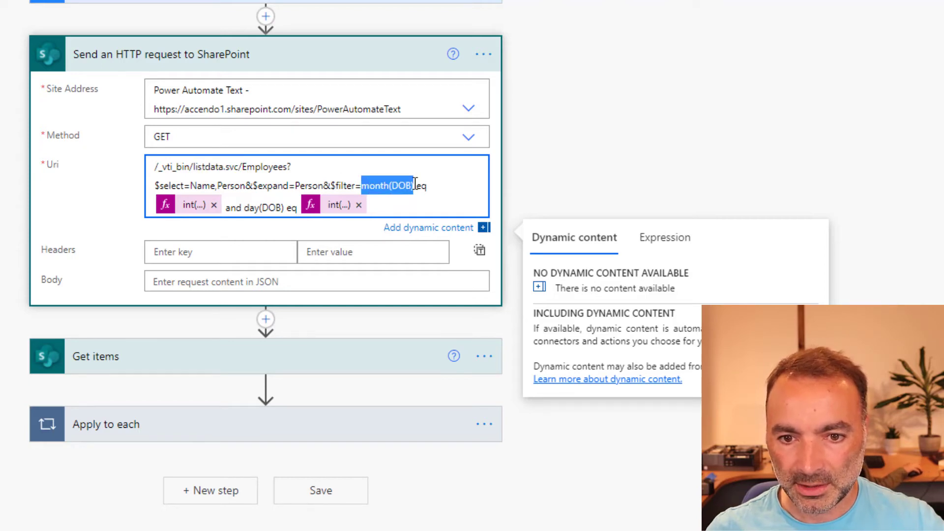
pyautogui.click(369, 185)
pyautogui.moveTo(244, 207); pyautogui.dragTo(284, 207)
pyautogui.click(246, 181)
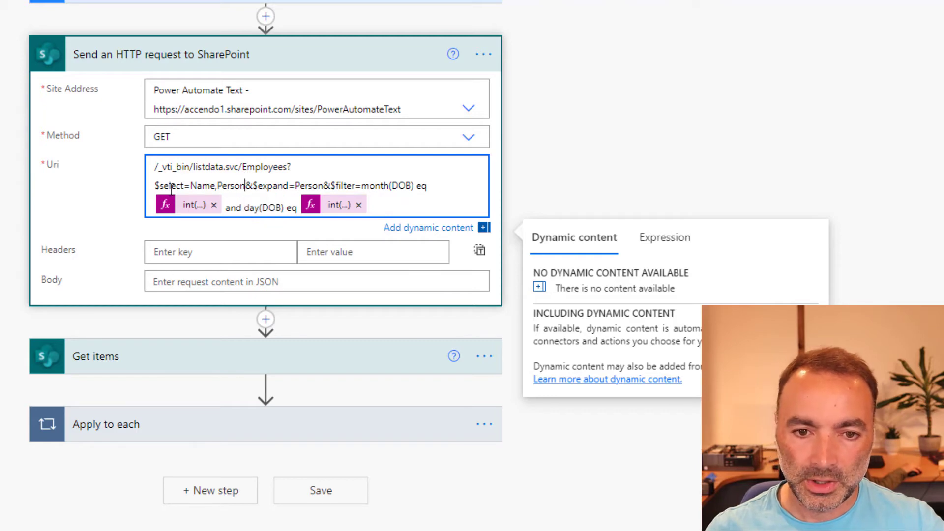
pyautogui.click(156, 186)
pyautogui.click(177, 185)
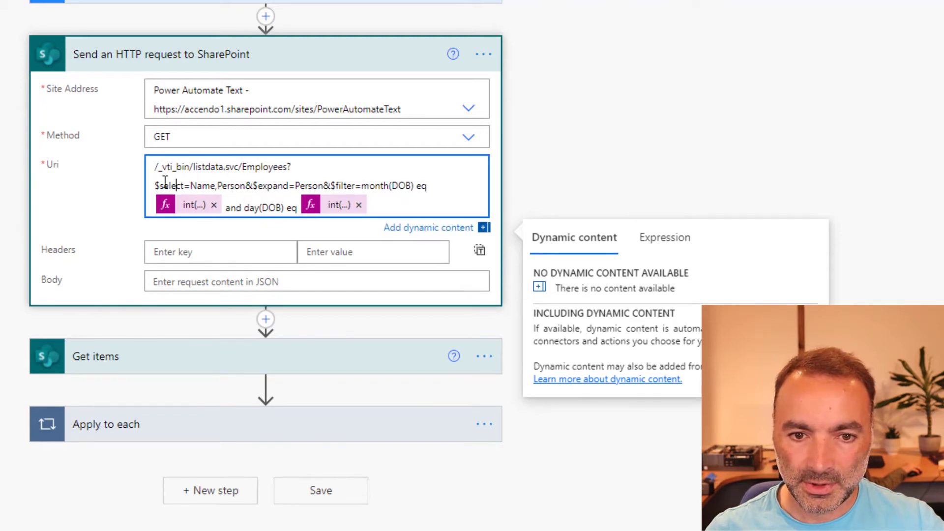
pyautogui.click(167, 184)
pyautogui.moveTo(156, 184); pyautogui.dragTo(325, 182)
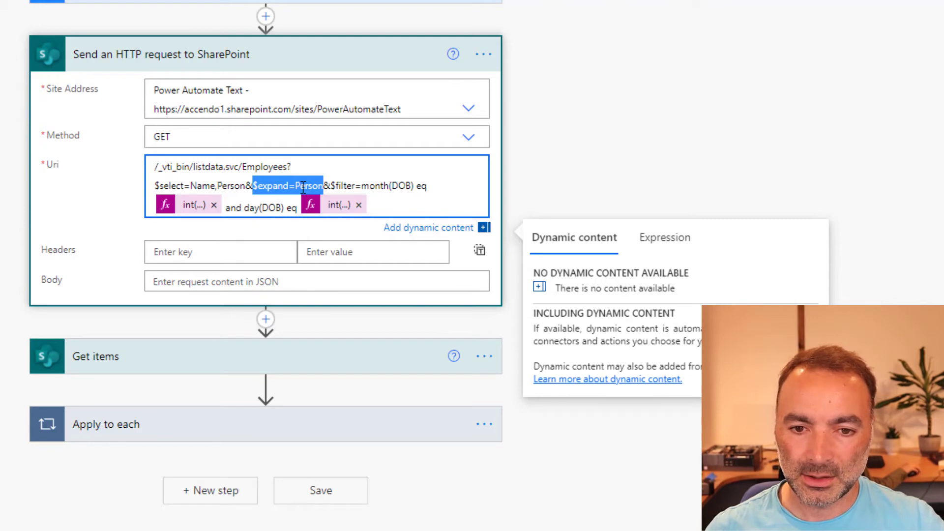
pyautogui.click(306, 183)
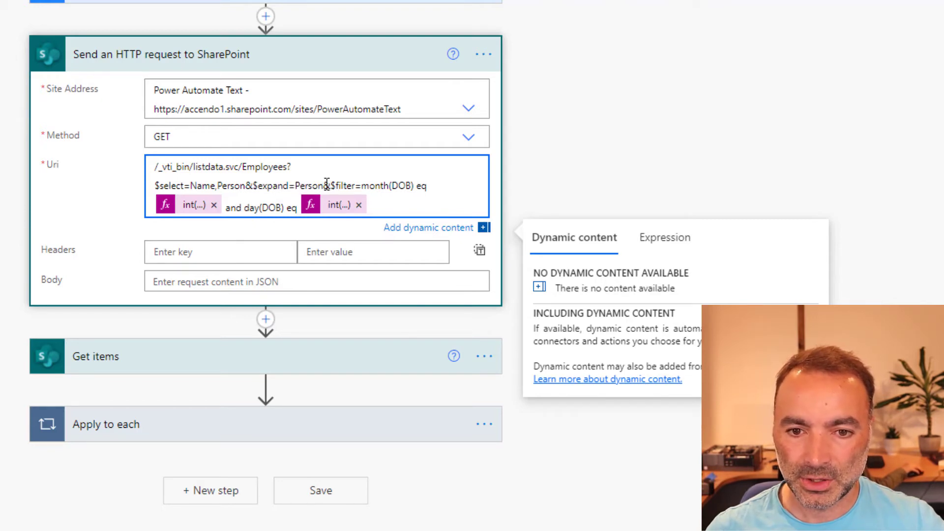
pyautogui.moveTo(333, 185); pyautogui.dragTo(363, 189)
pyautogui.click(362, 187)
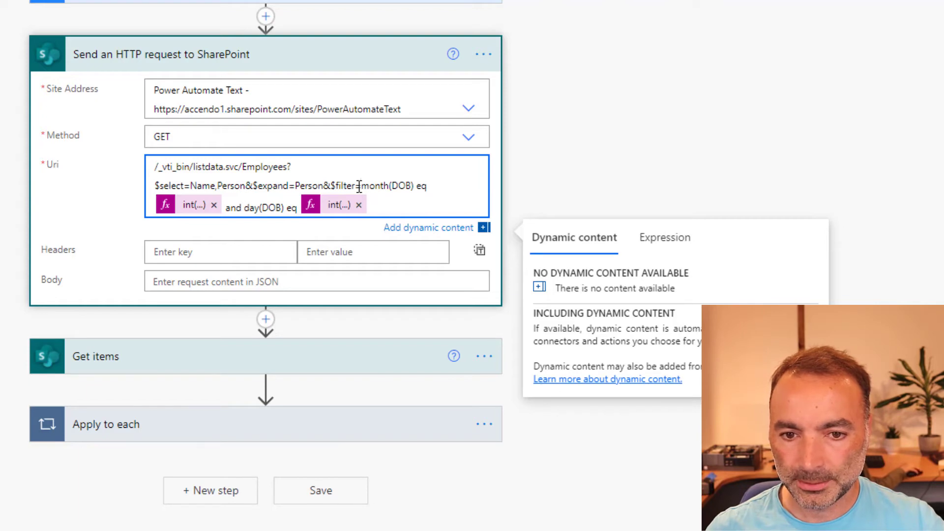
pyautogui.moveTo(361, 186); pyautogui.dragTo(420, 188)
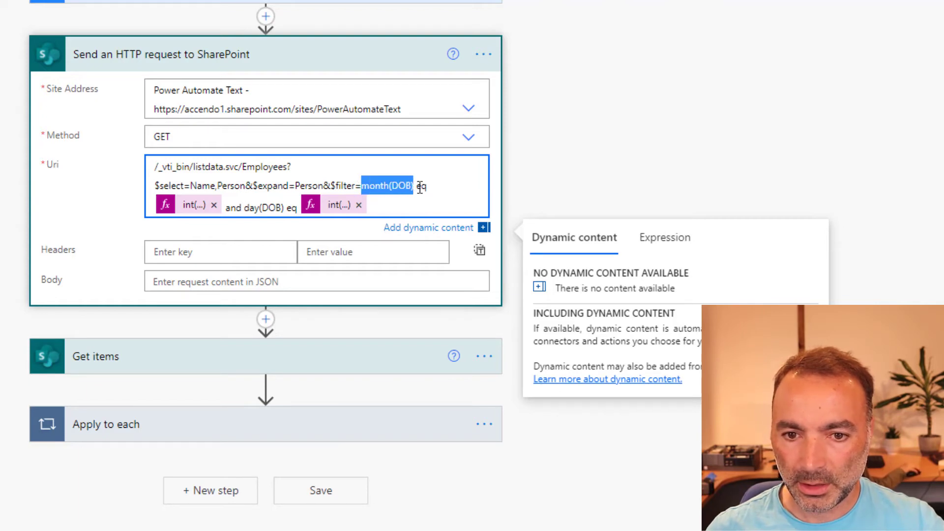
# - Examine the Uri's int(formatDateTime(utcnow()...)) expressions for month and day, including the 'dd' one
pyautogui.click(194, 207)
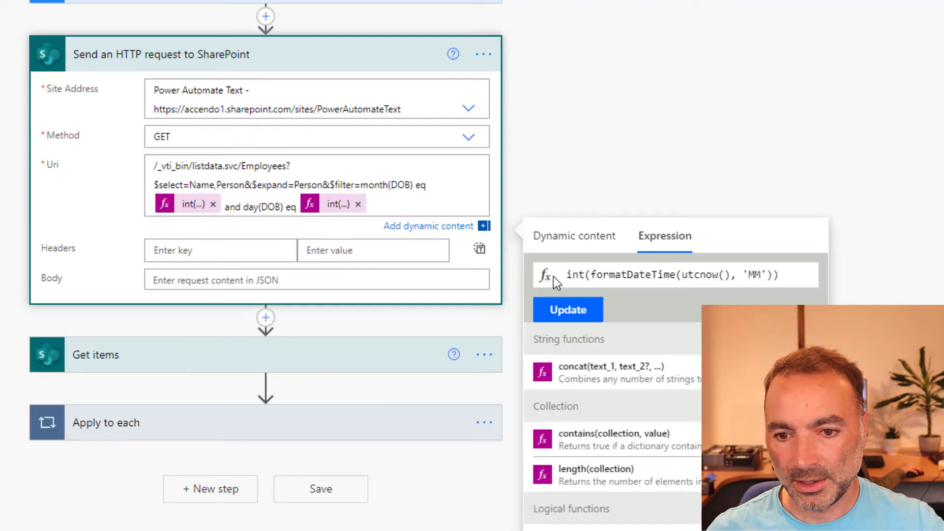
pyautogui.moveTo(589, 275); pyautogui.dragTo(768, 277)
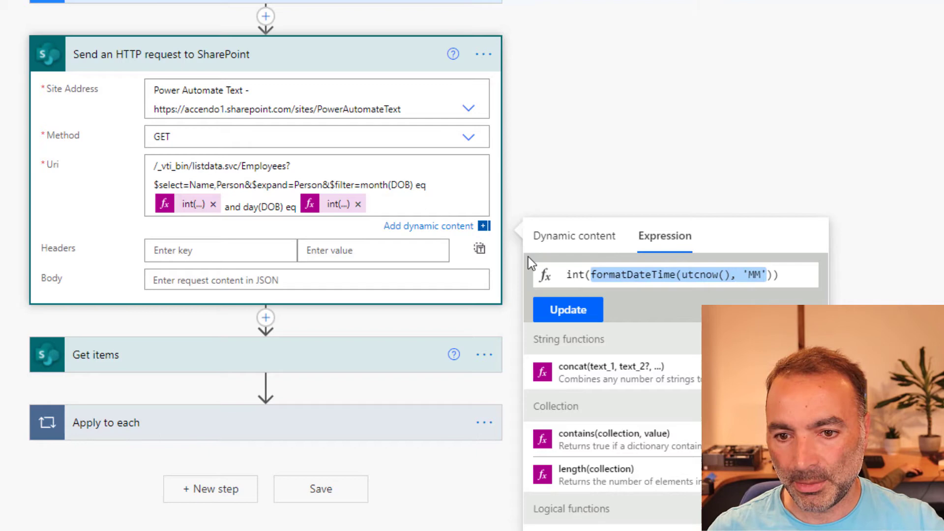
pyautogui.click(571, 274)
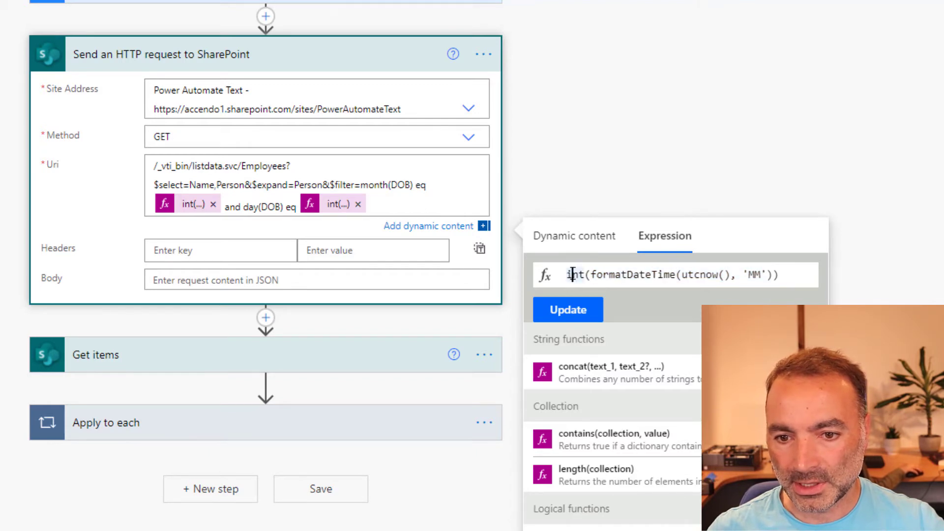
pyautogui.doubleClick(573, 274)
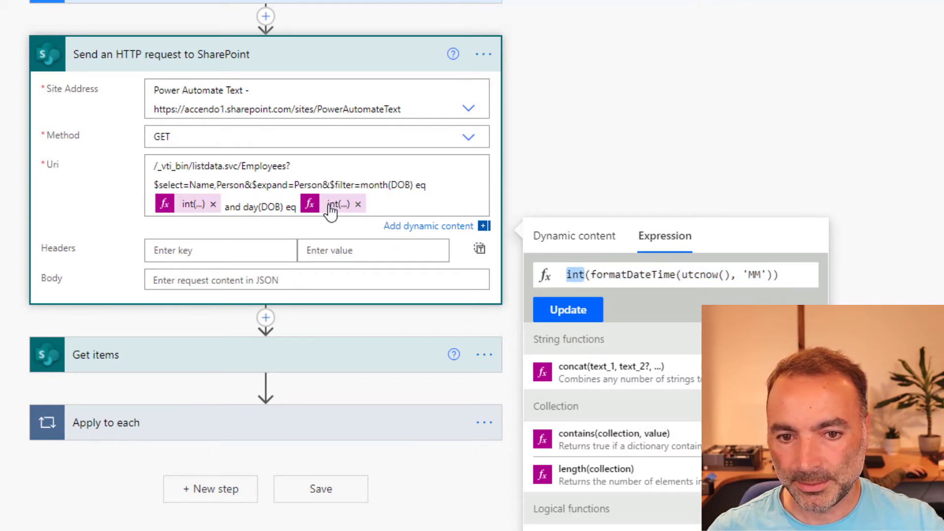
pyautogui.click(251, 205)
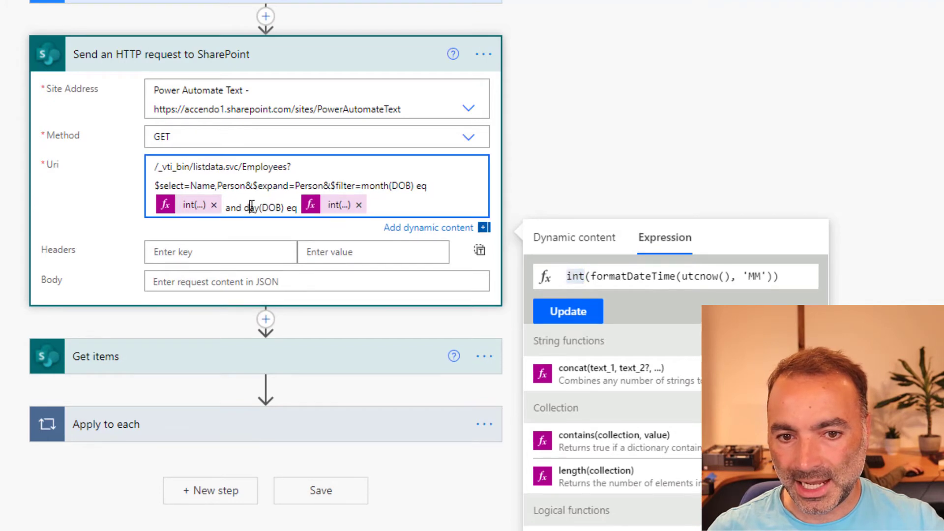
pyautogui.moveTo(251, 206); pyautogui.dragTo(271, 207)
pyautogui.click(336, 205)
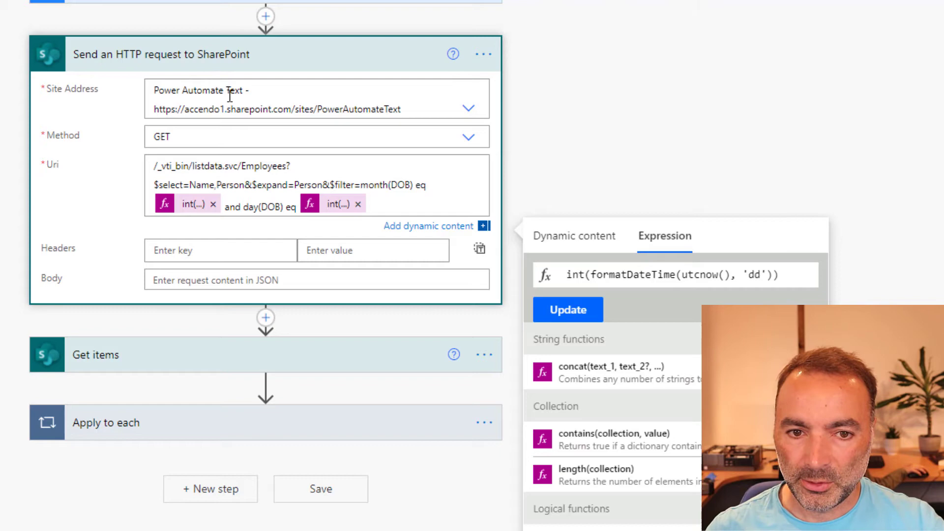
# - Collapse the HTTP request step and switch to the SharePoint Employees list
pyautogui.click(231, 64)
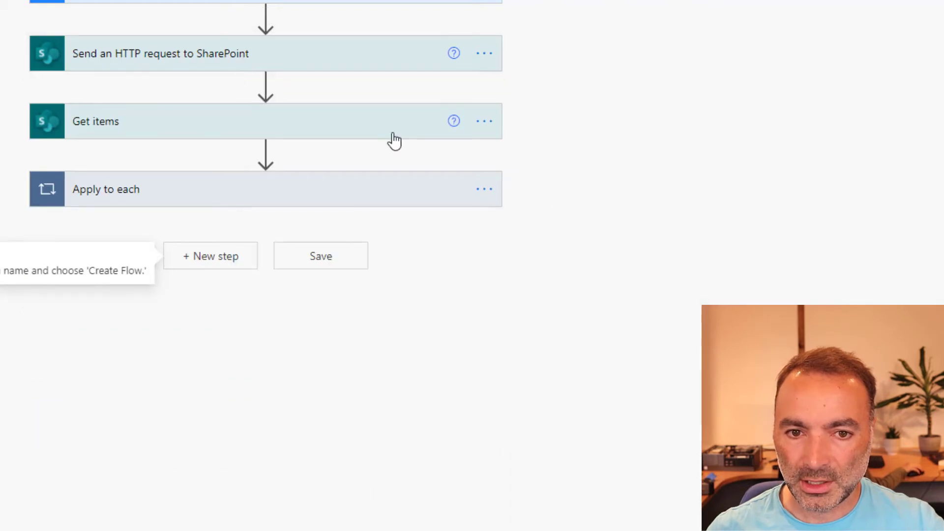
pyautogui.click(484, 122)
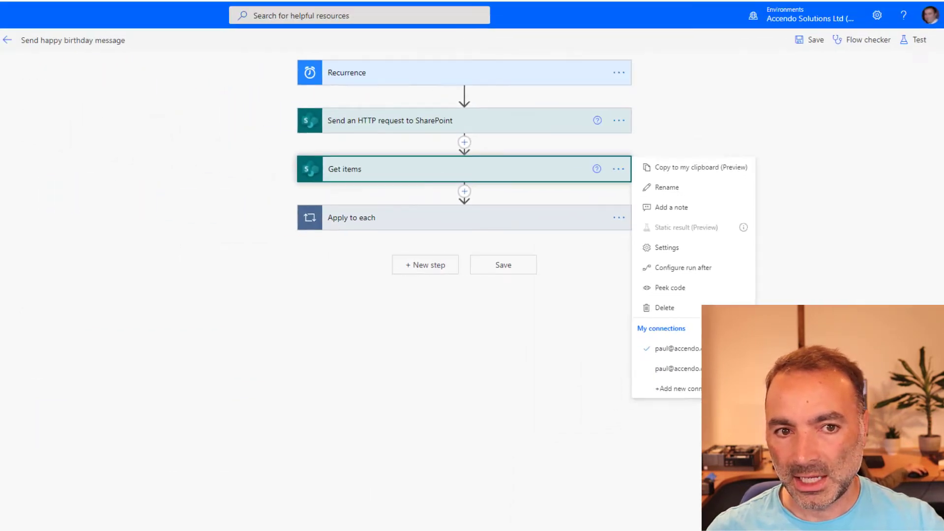
pyautogui.click(59, 9)
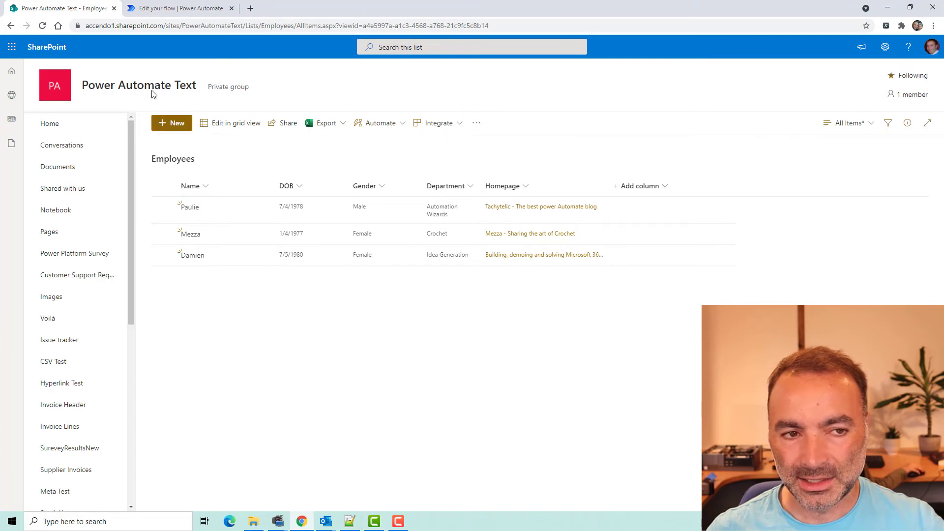
# - Add a Terminate action with status Succeeded right after the HTTP request
pyautogui.click(175, 10)
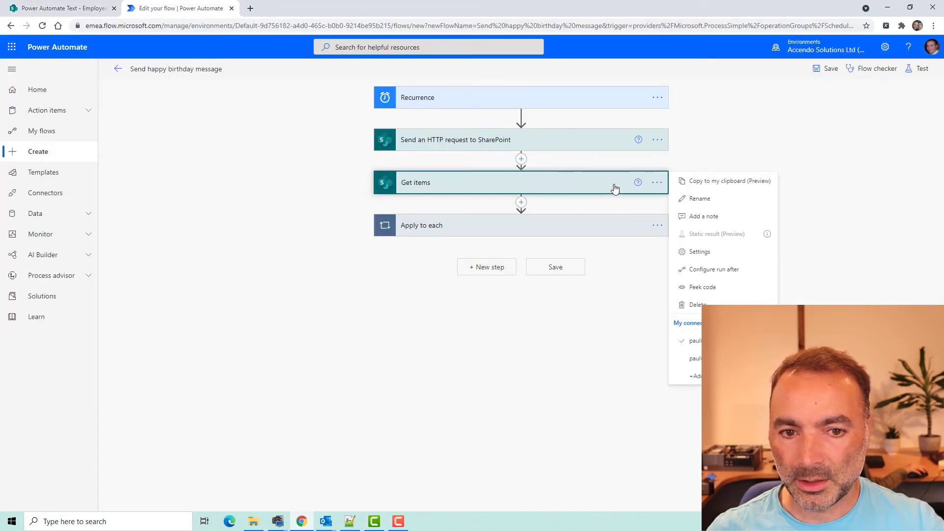
pyautogui.click(657, 185)
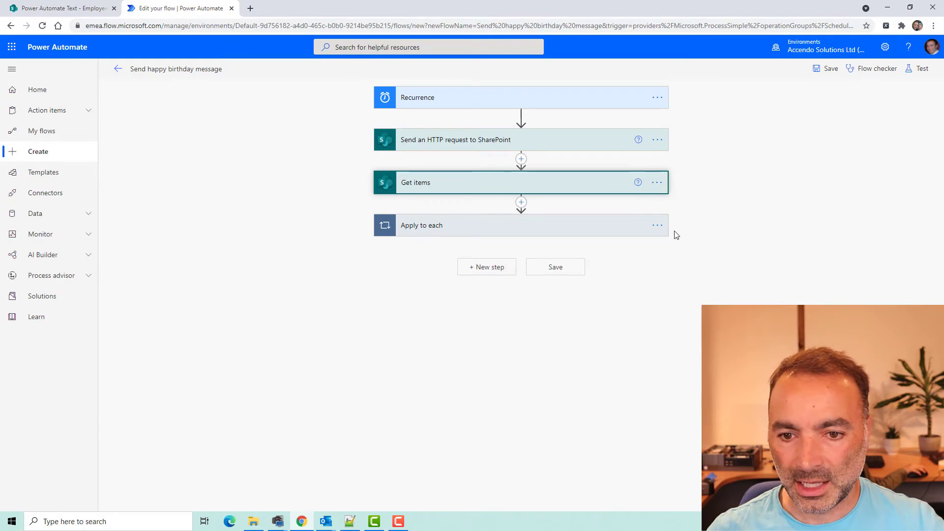
pyautogui.click(521, 159)
pyautogui.click(517, 170)
pyautogui.write('termin')
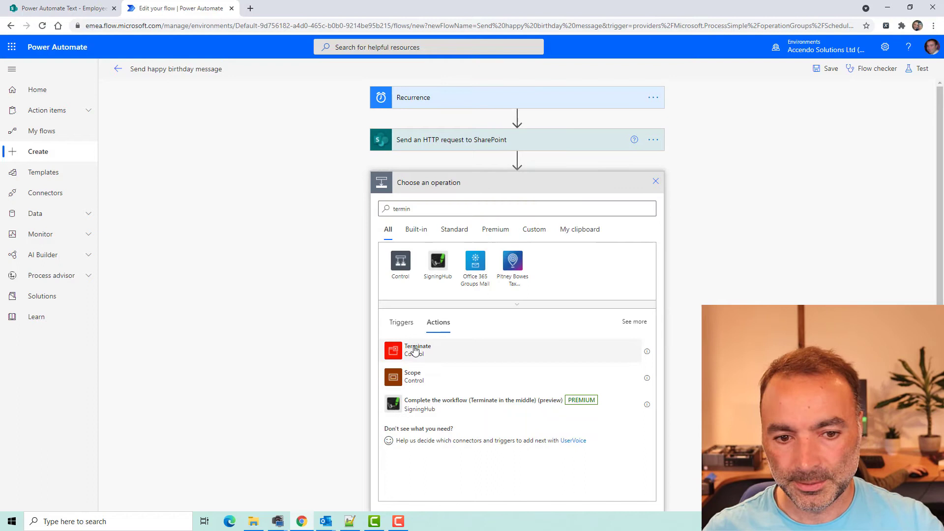
pyautogui.click(417, 349)
pyautogui.click(648, 205)
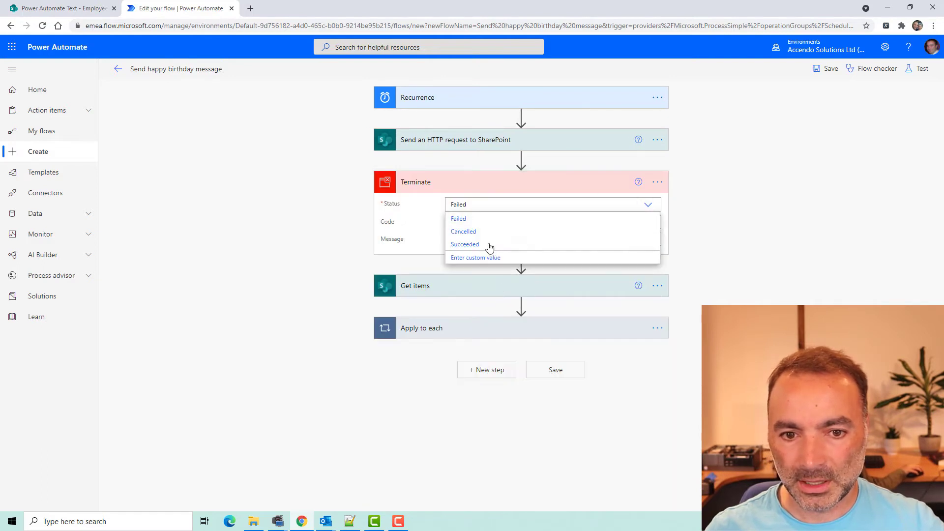
pyautogui.click(495, 246)
# - Save and test-run the flow, then paste the HTTP response body into Notepad++ new 1
pyautogui.click(826, 69)
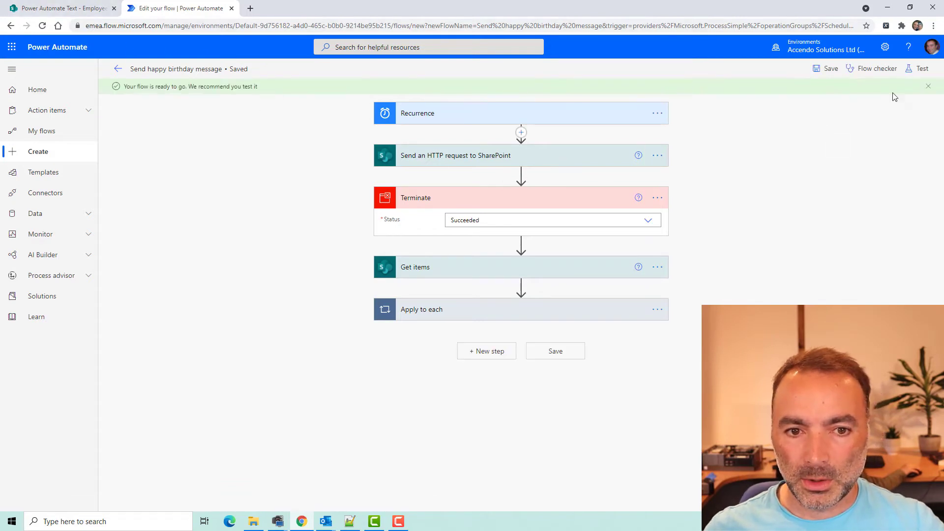
pyautogui.click(921, 69)
pyautogui.press('Return')
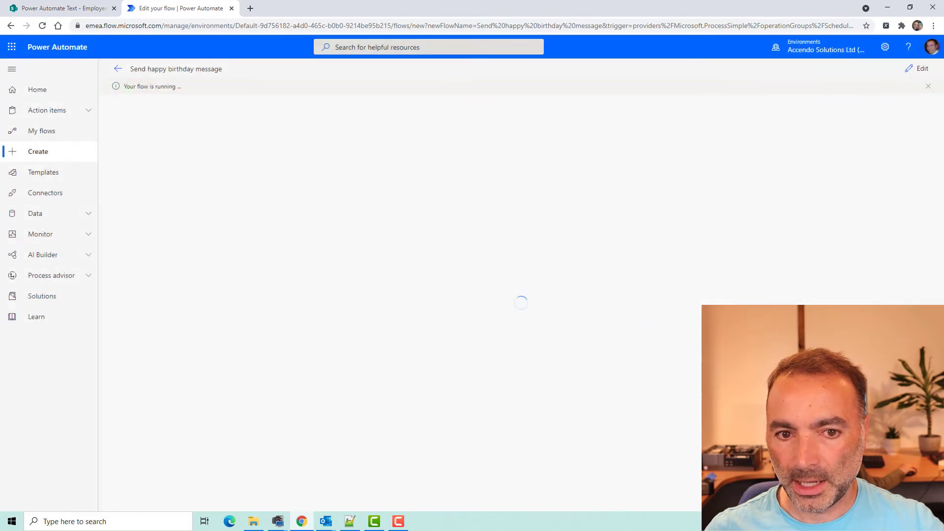
pyautogui.click(459, 161)
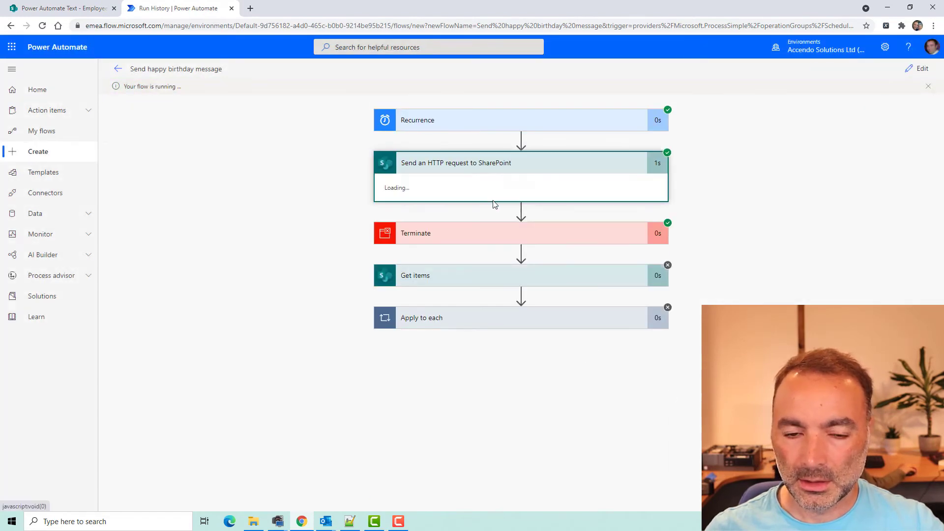
pyautogui.hotkey('ctrl', 'a')
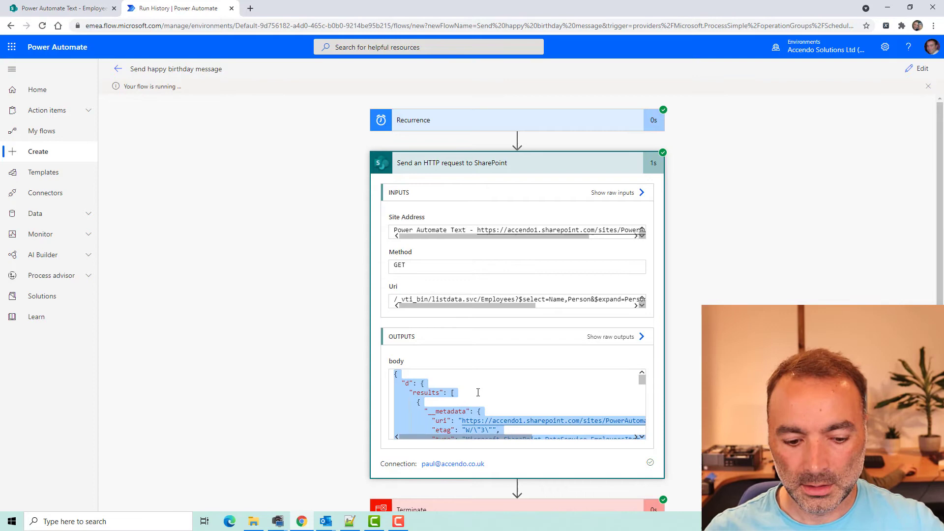
pyautogui.hotkey('alt', 'Tab')
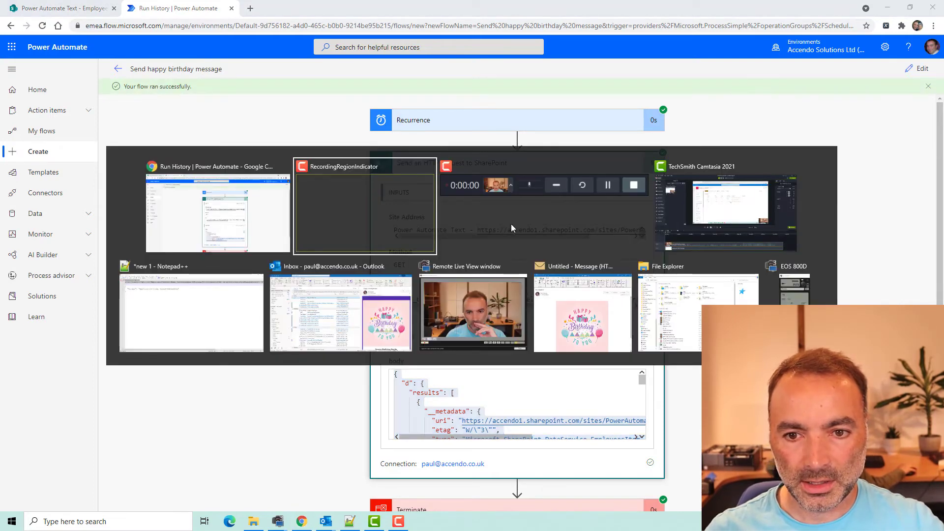
pyautogui.click(230, 304)
pyautogui.hotkey('ctrl', 'v')
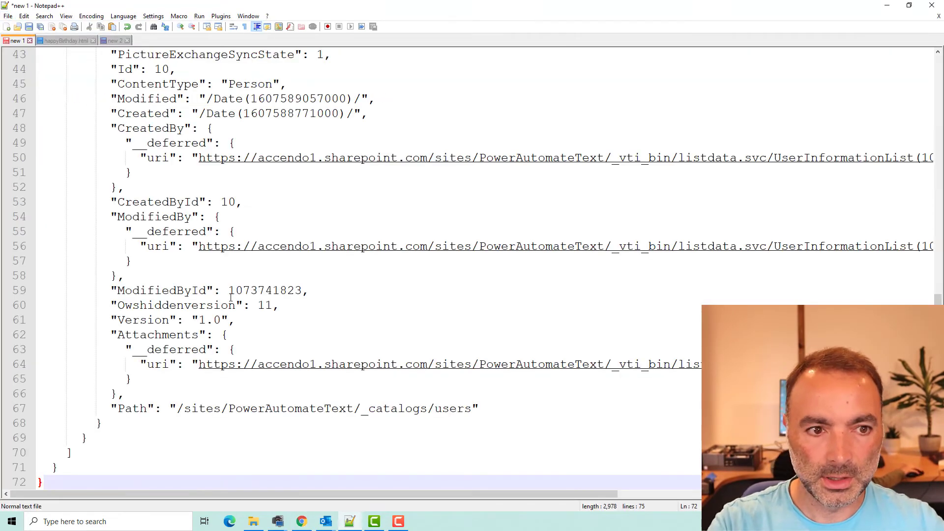
# - Review the pasted JSON's d and results structure, then minimise Notepad++
pyautogui.scroll(14, 74, 59)
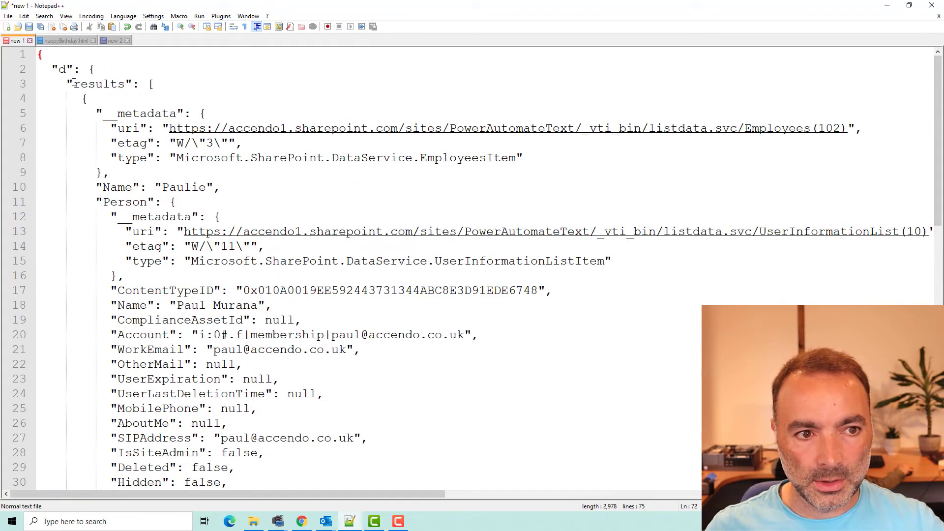
pyautogui.moveTo(74, 82); pyautogui.dragTo(118, 227)
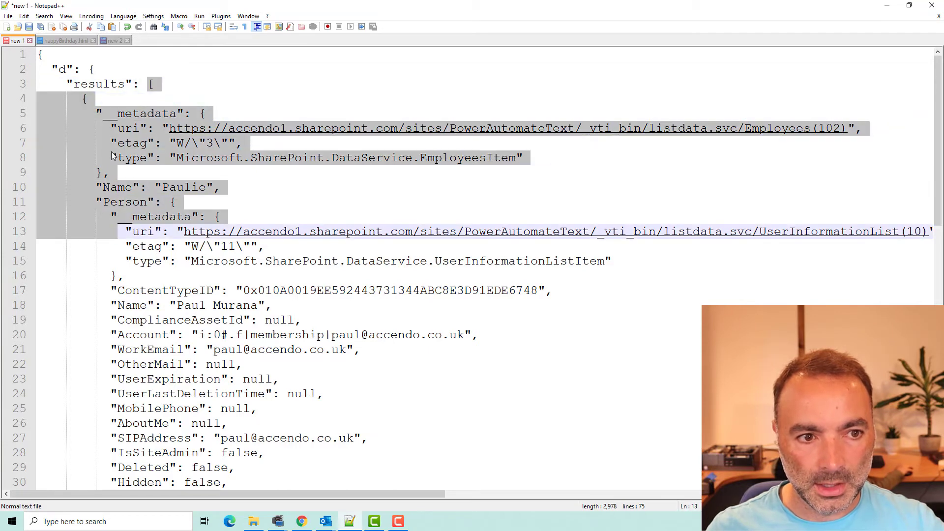
pyautogui.doubleClick(64, 68)
pyautogui.click(95, 83)
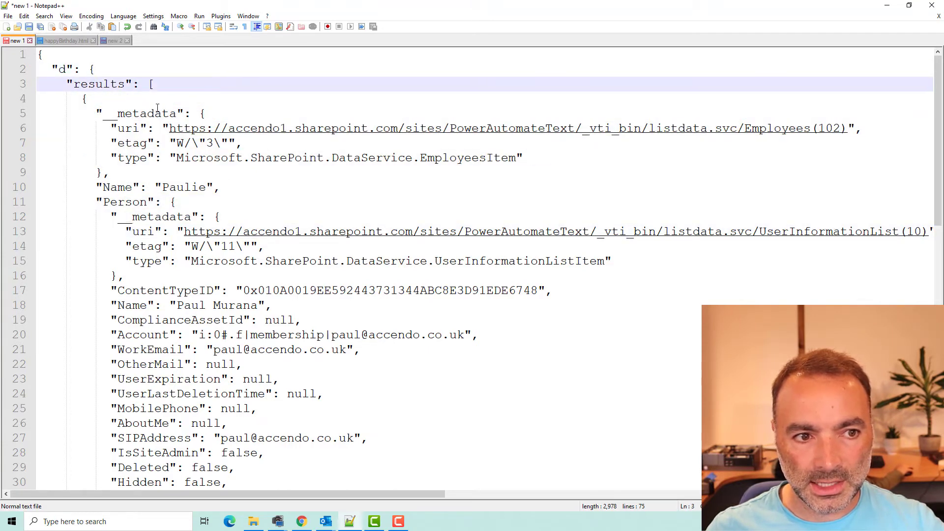
pyautogui.scroll(-13, 160, 132)
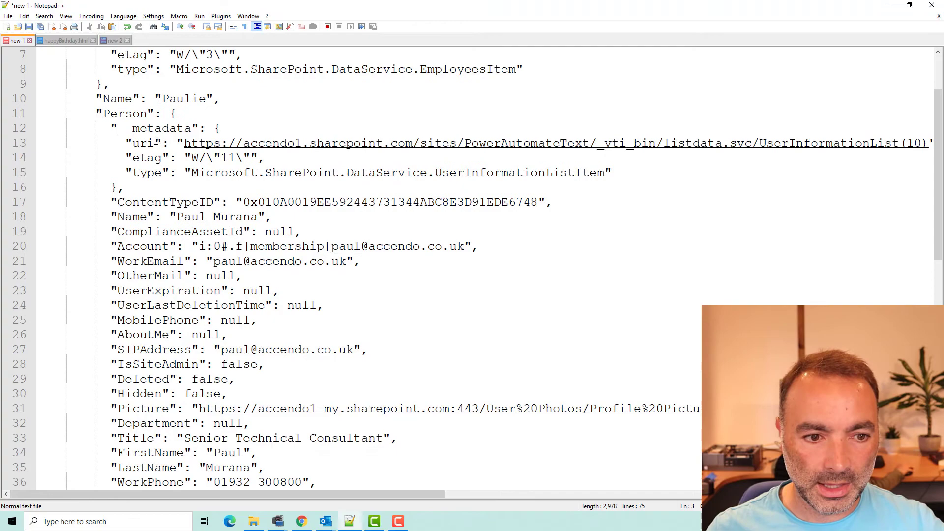
pyautogui.scroll(-2, 153, 142)
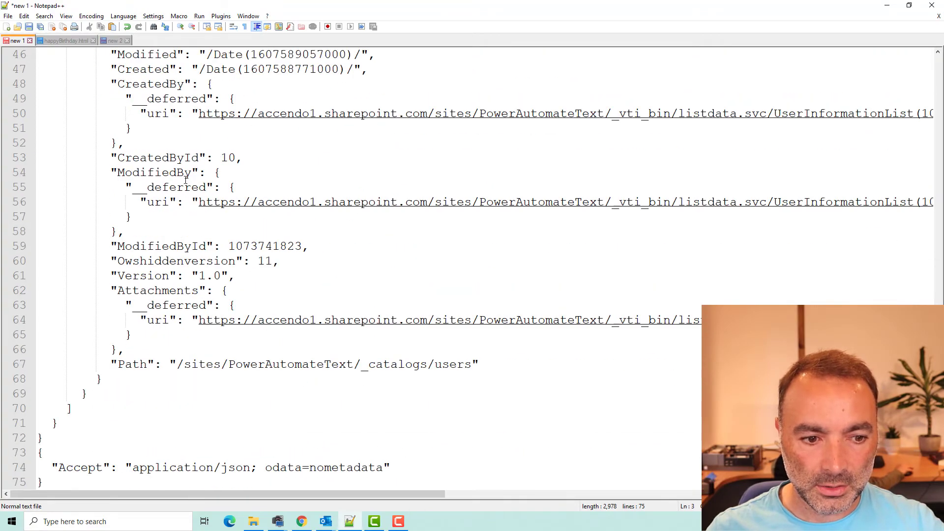
pyautogui.scroll(15, 186, 180)
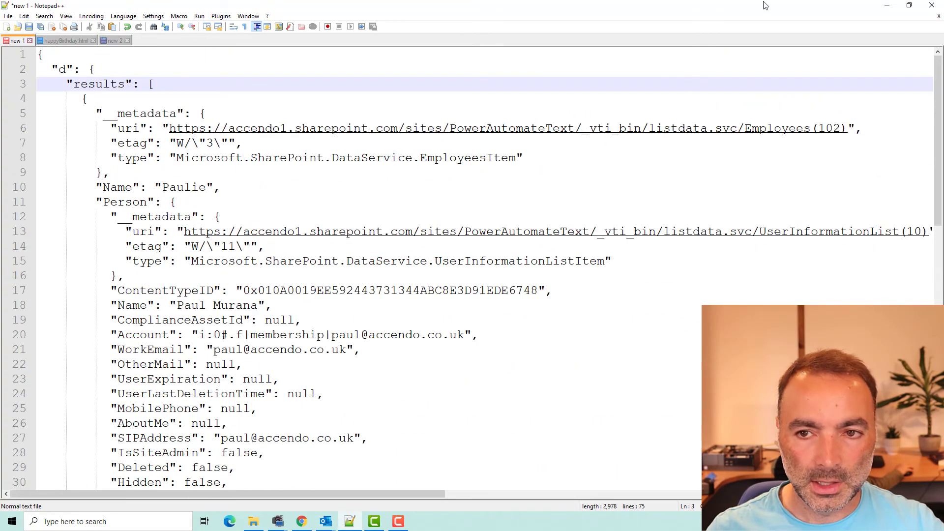
pyautogui.click(887, 5)
# - Delete the Terminate and Get items steps from the flow
pyautogui.click(917, 69)
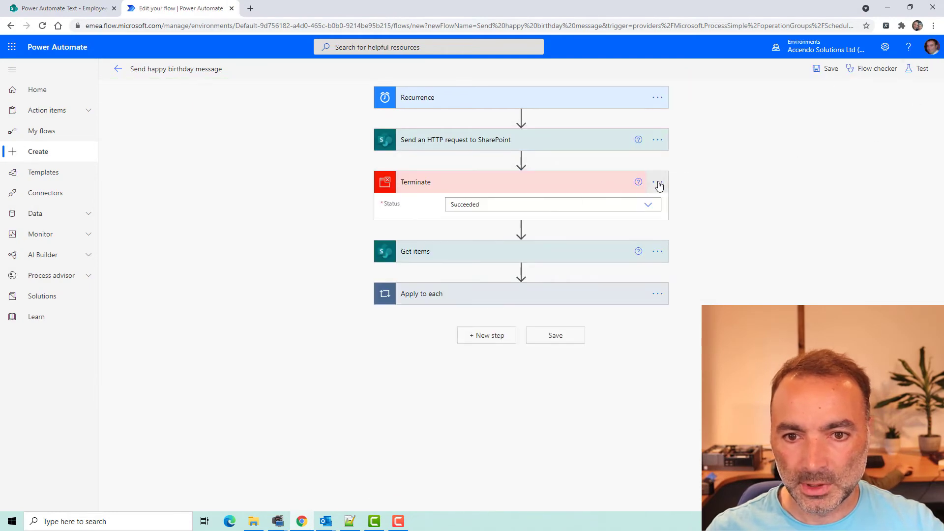
pyautogui.click(658, 183)
pyautogui.click(698, 302)
pyautogui.click(471, 297)
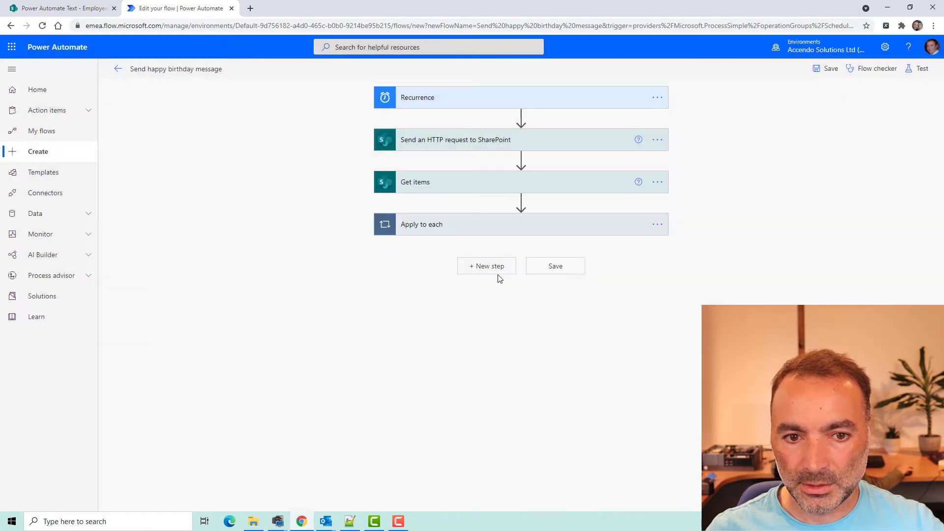
pyautogui.click(658, 182)
pyautogui.click(697, 304)
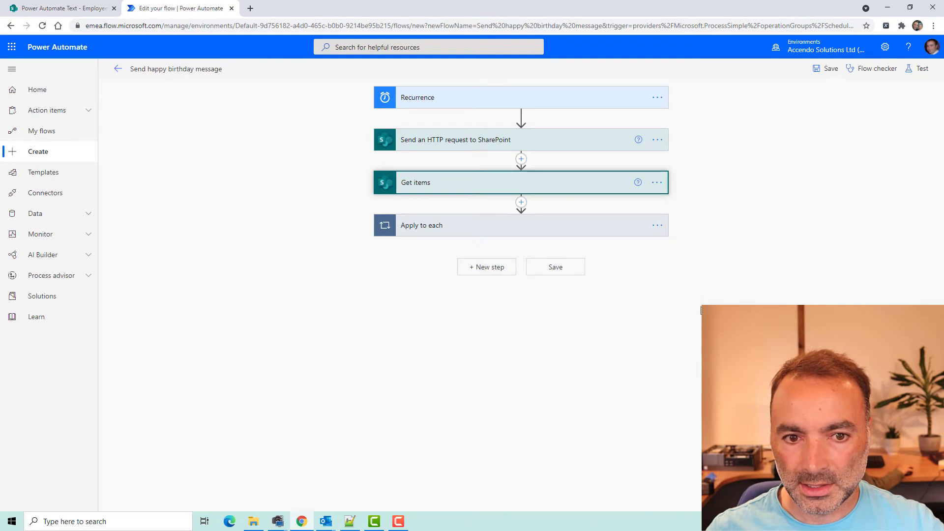
pyautogui.click(478, 296)
pyautogui.click(479, 189)
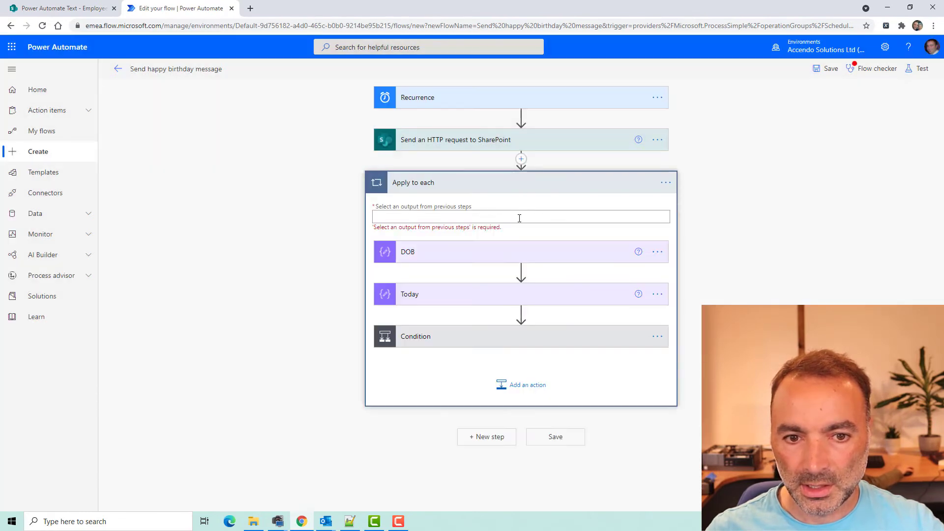
pyautogui.click(451, 219)
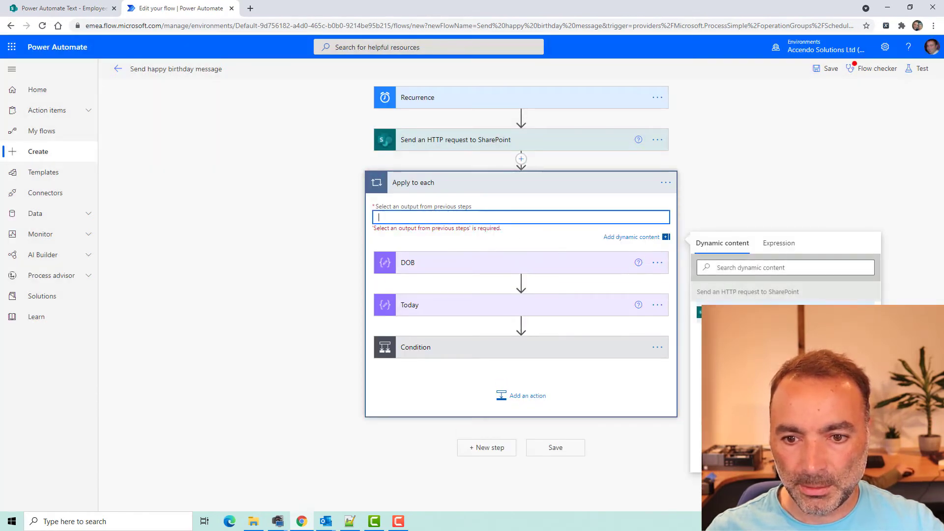
# - Rename the SharePoint request step to HTTP
pyautogui.click(657, 140)
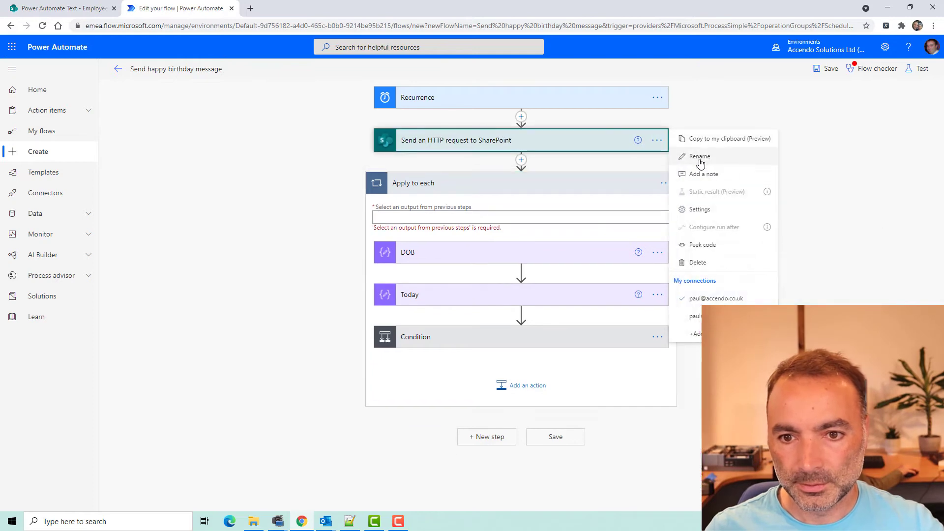
pyautogui.click(698, 154)
pyautogui.write('HTTP')
pyautogui.press('Return')
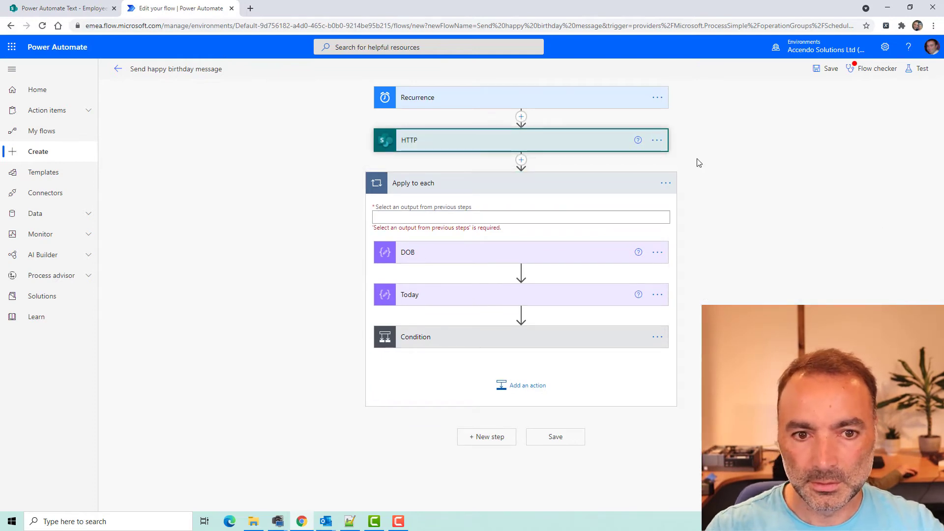
# - Set the Apply to each input to the expression body('HTTP')['d']['results']
pyautogui.click(776, 242)
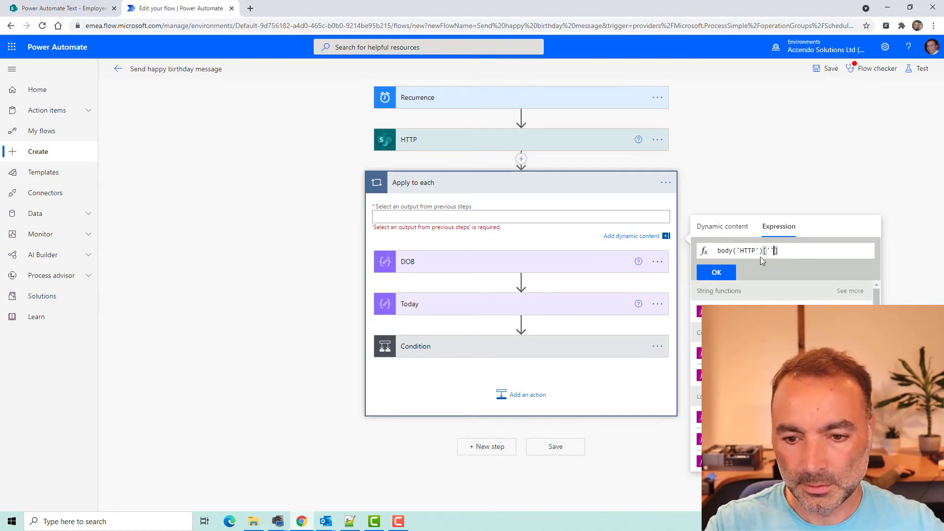
pyautogui.hotkey('alt', 'Tab')
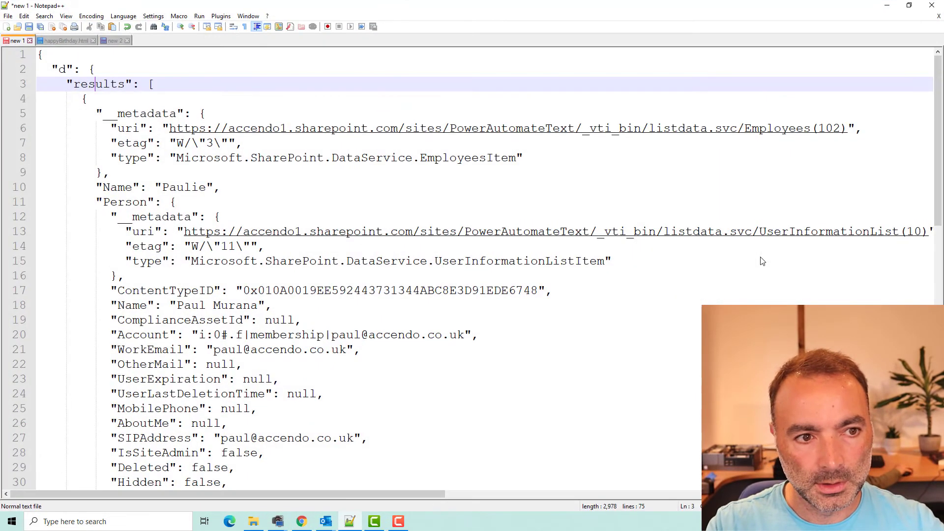
pyautogui.hotkey('alt', 'Tab')
pyautogui.write("'d'")
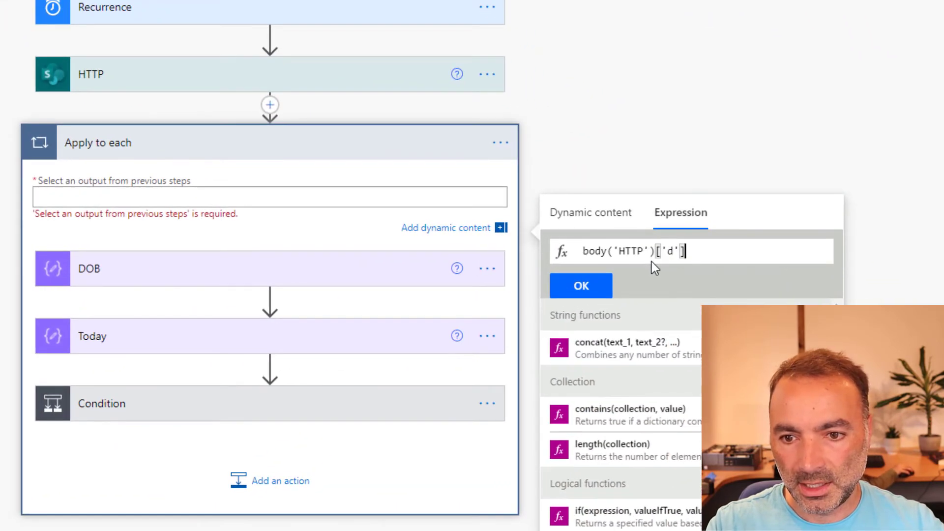
pyautogui.write("]['")
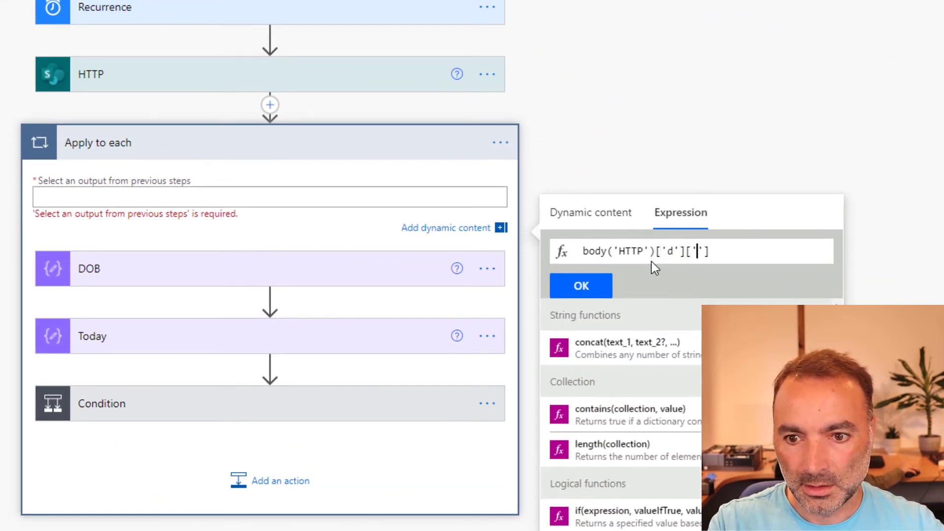
pyautogui.write('results')
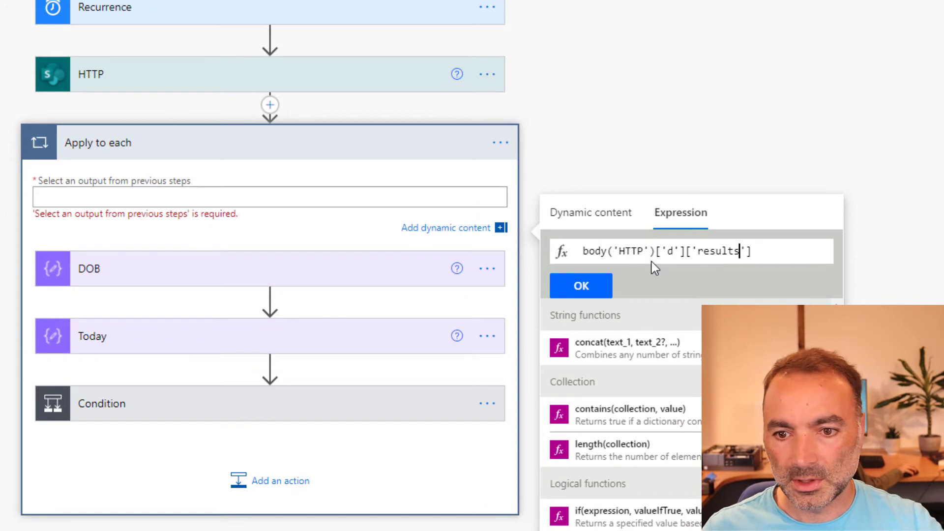
pyautogui.click(598, 290)
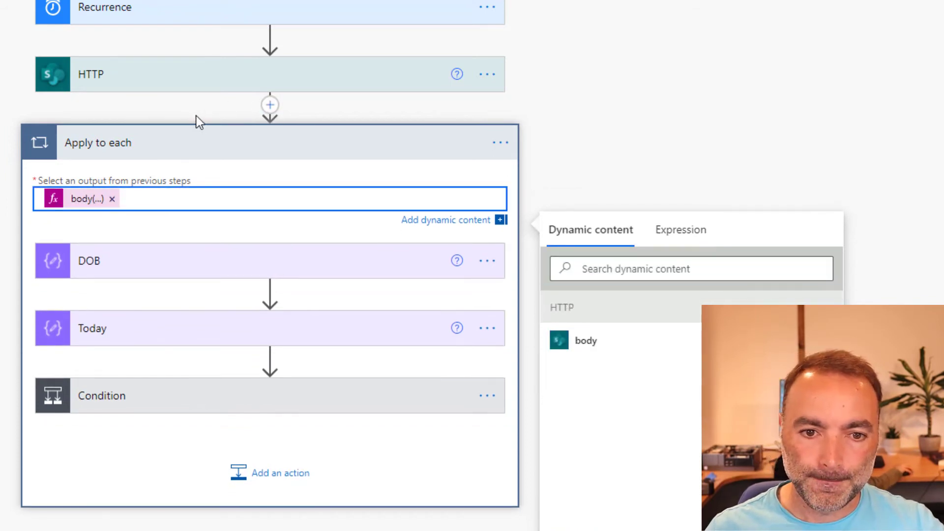
# - Add a Compose step after HTTP whose Inputs use the copied results expression
pyautogui.click(270, 109)
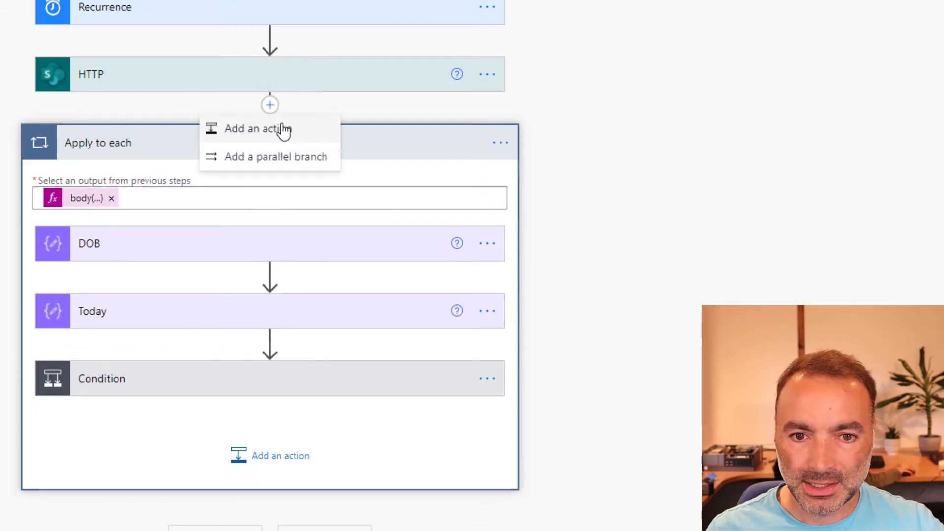
pyautogui.click(284, 129)
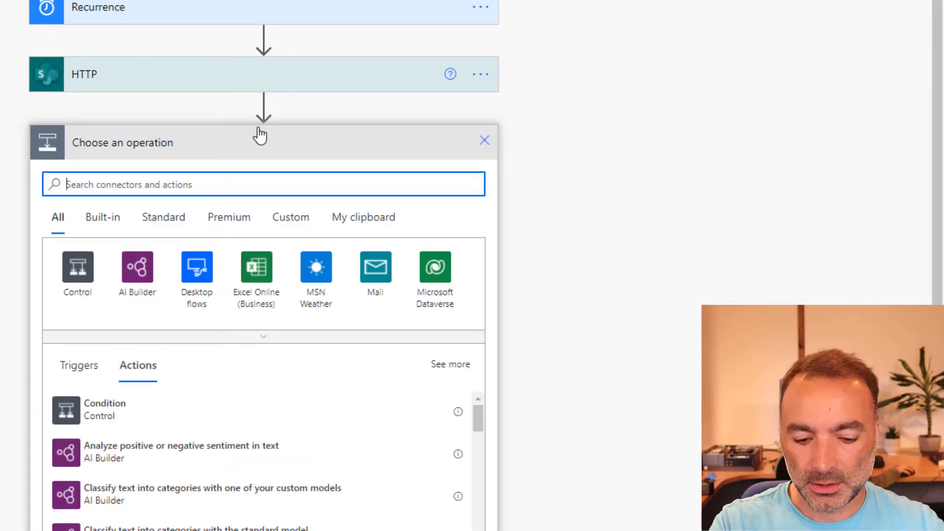
pyautogui.write('compose')
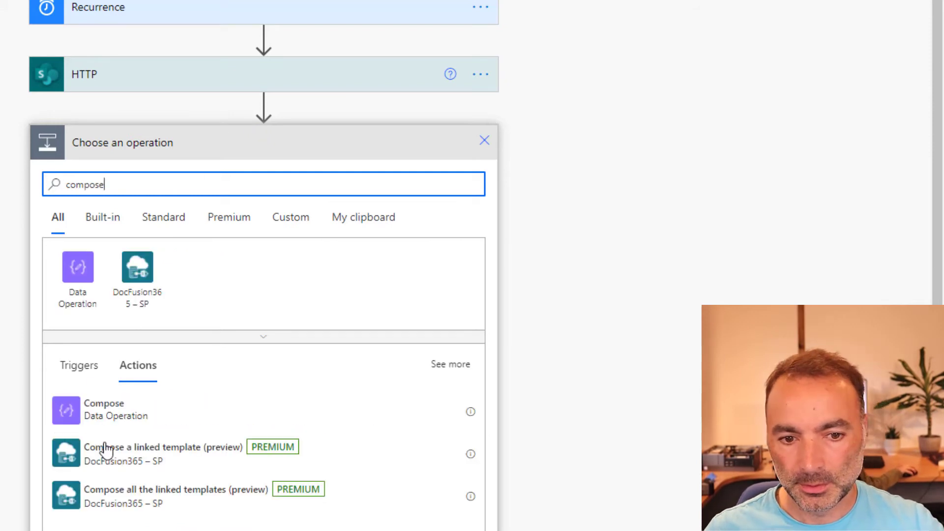
pyautogui.click(109, 417)
pyautogui.click(189, 262)
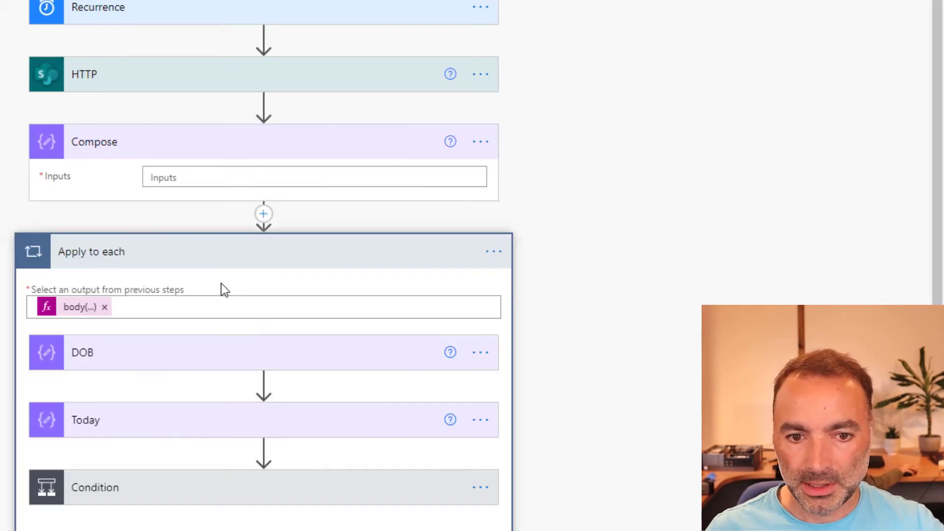
pyautogui.click(71, 315)
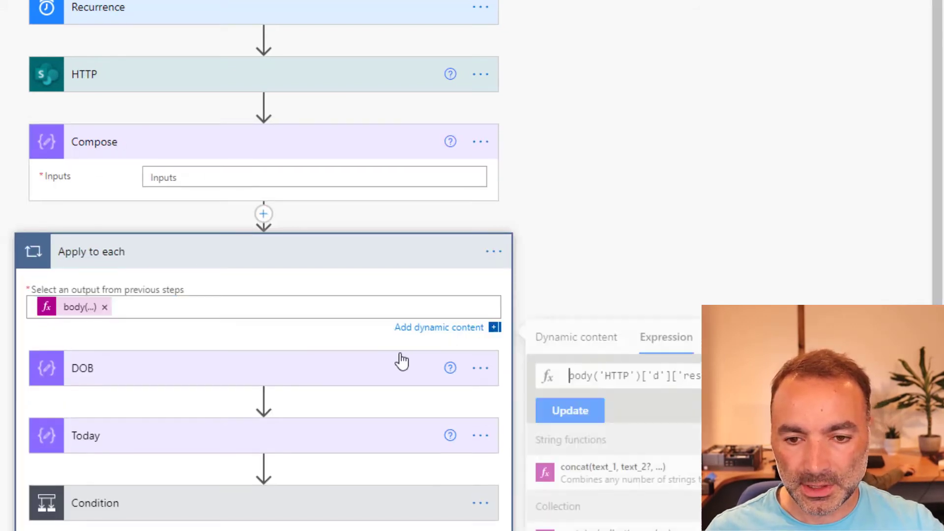
pyautogui.tripleClick(638, 376)
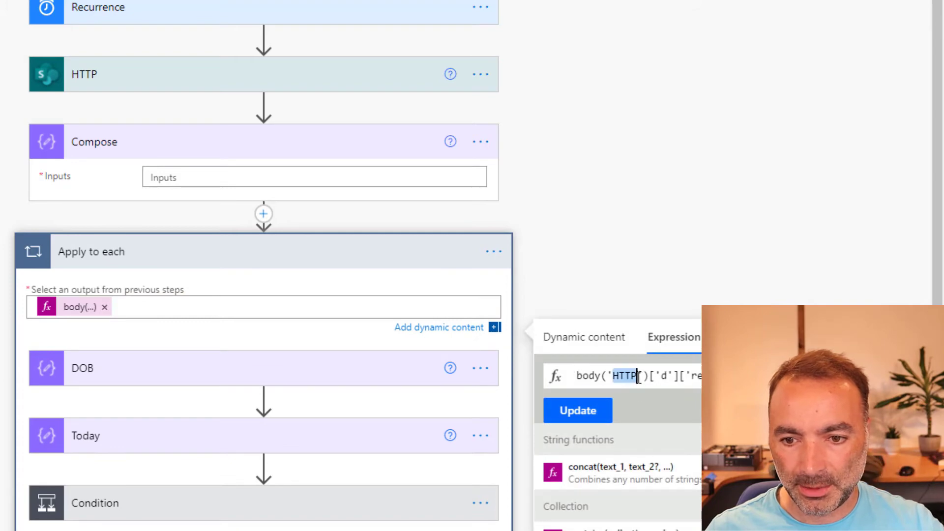
pyautogui.click(277, 176)
pyautogui.click(644, 206)
pyautogui.write("body('HTTP')['d']['results']")
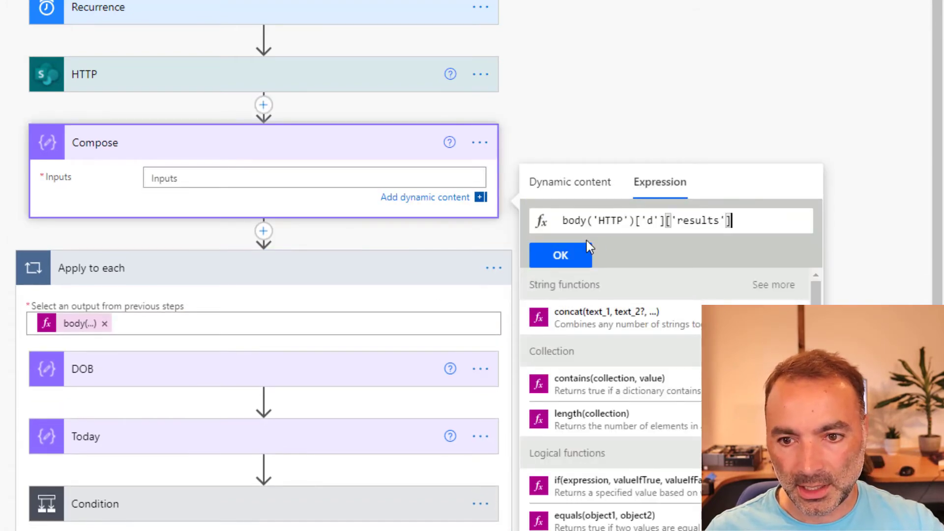
pyautogui.click(583, 253)
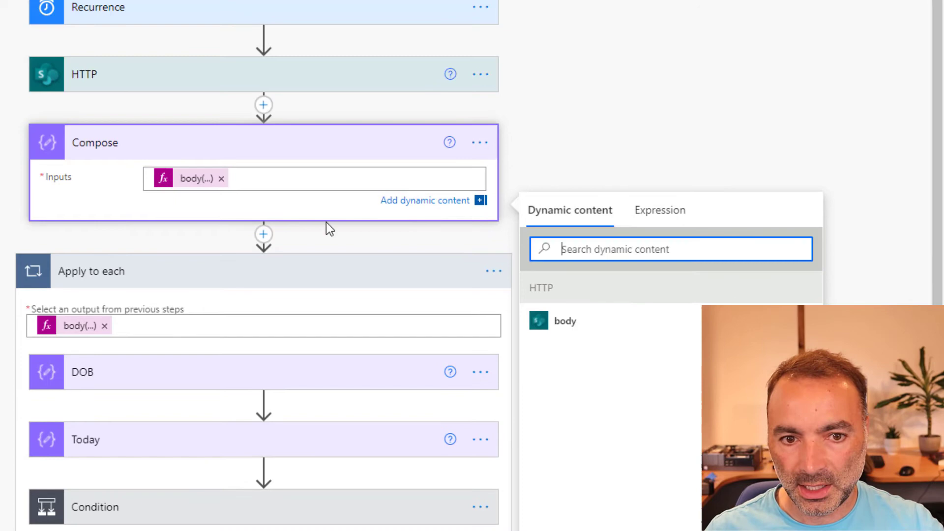
pyautogui.click(259, 245)
# - Add a Terminate action set to Succeeded after Compose and save the flow
pyautogui.click(264, 249)
pyautogui.click(270, 215)
pyautogui.click(274, 239)
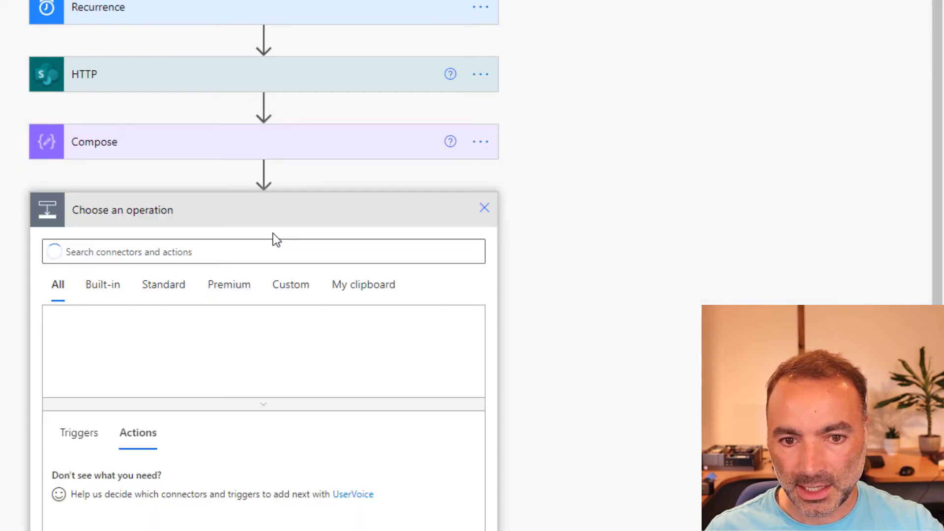
pyautogui.write('termina')
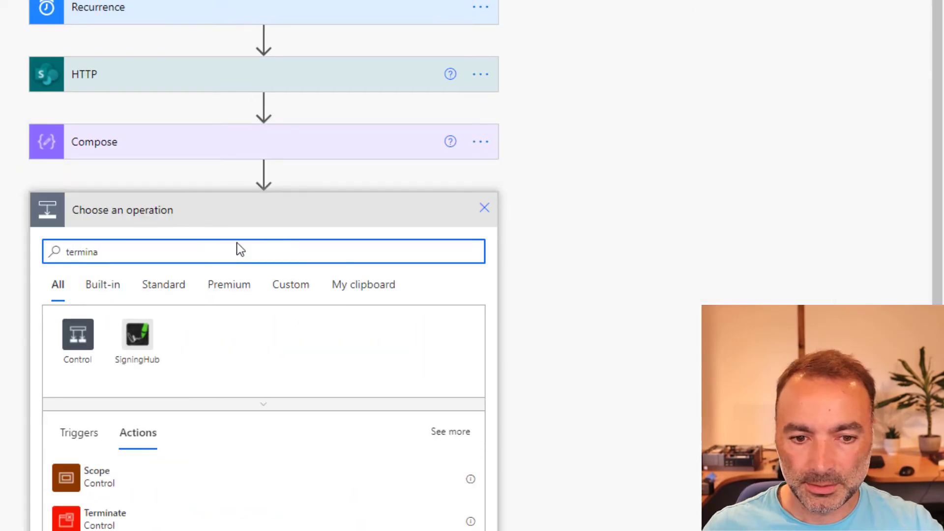
pyautogui.click(111, 515)
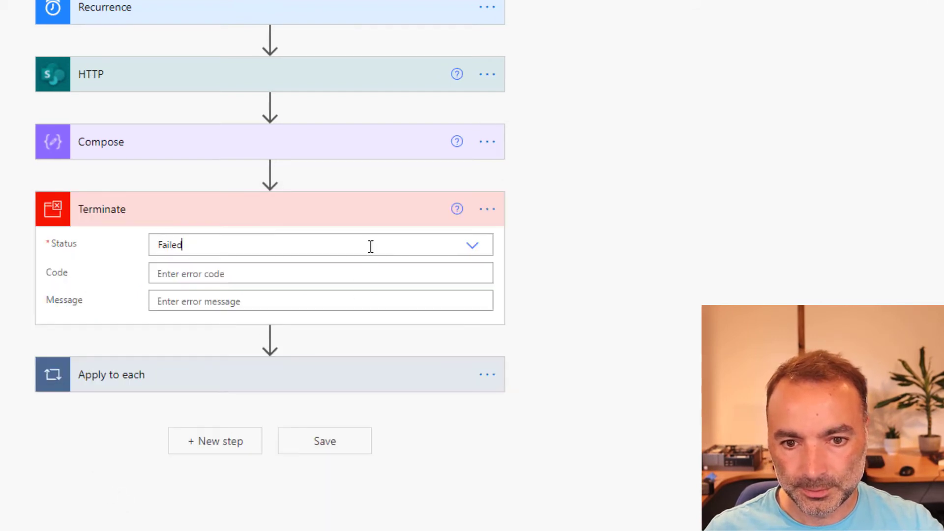
pyautogui.click(371, 245)
pyautogui.click(223, 310)
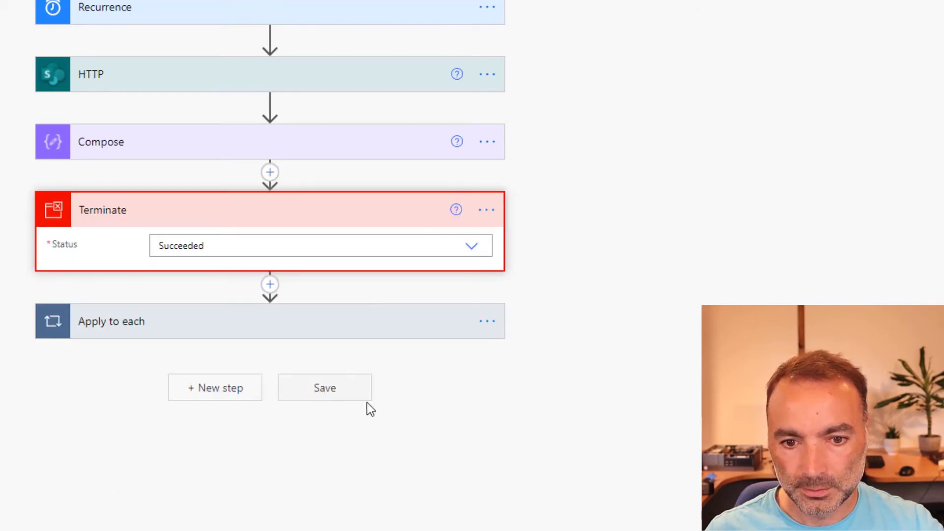
pyautogui.click(366, 399)
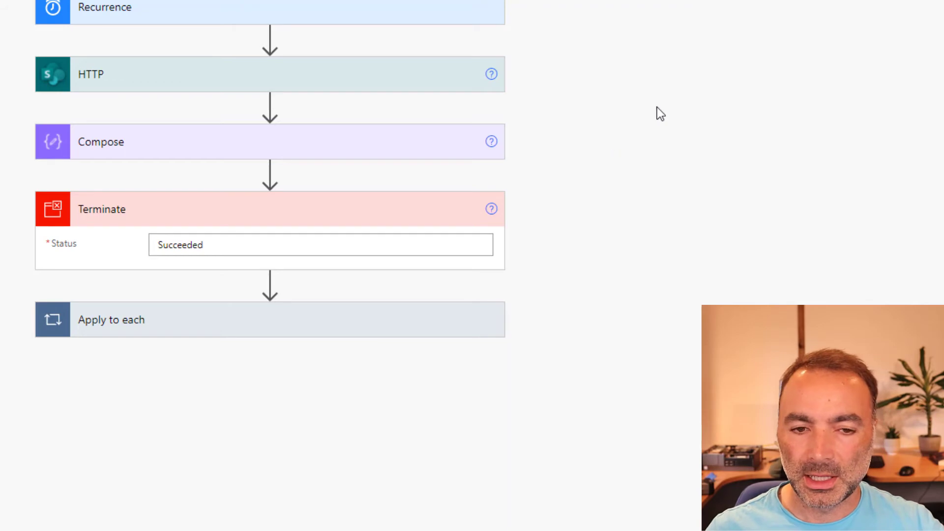
pyautogui.click(491, 169)
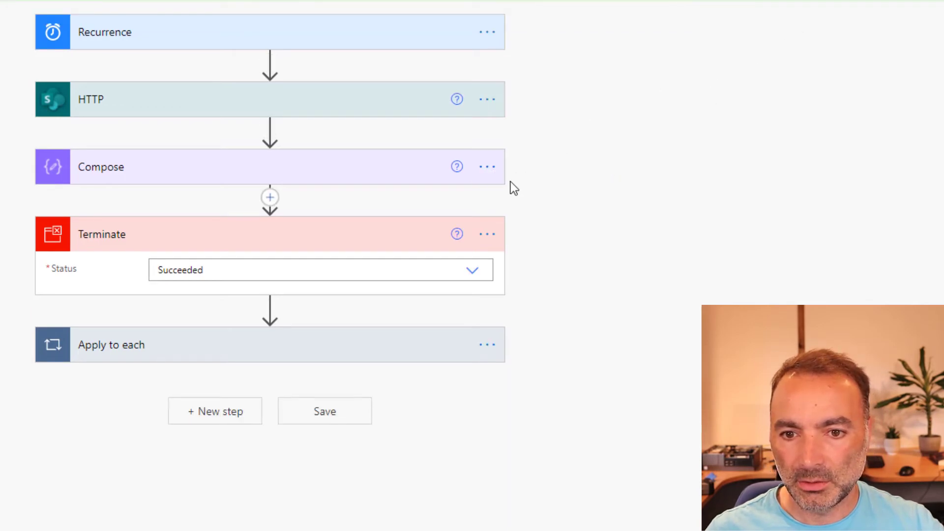
# - Rename the Compose step to Results and start a test run
pyautogui.click(528, 192)
pyautogui.write('R')
pyautogui.write('esults')
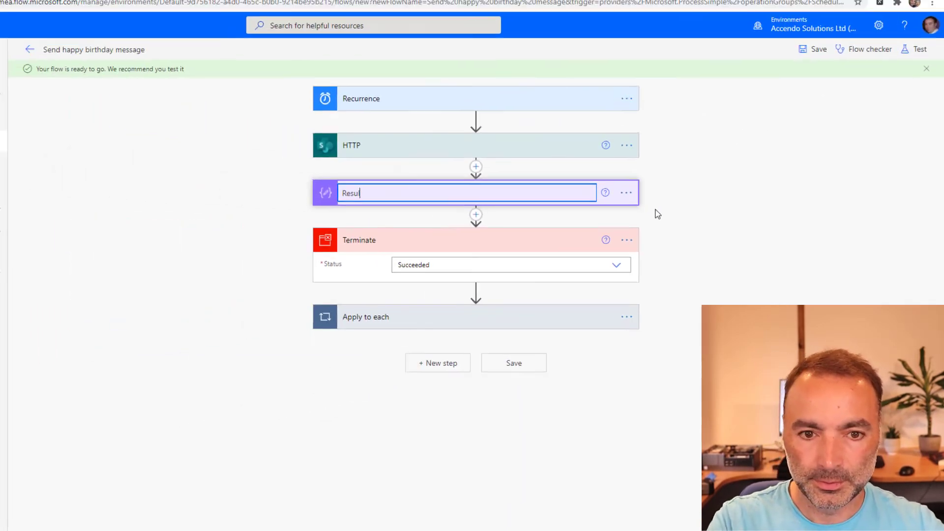
pyautogui.press('Return')
pyautogui.click(919, 74)
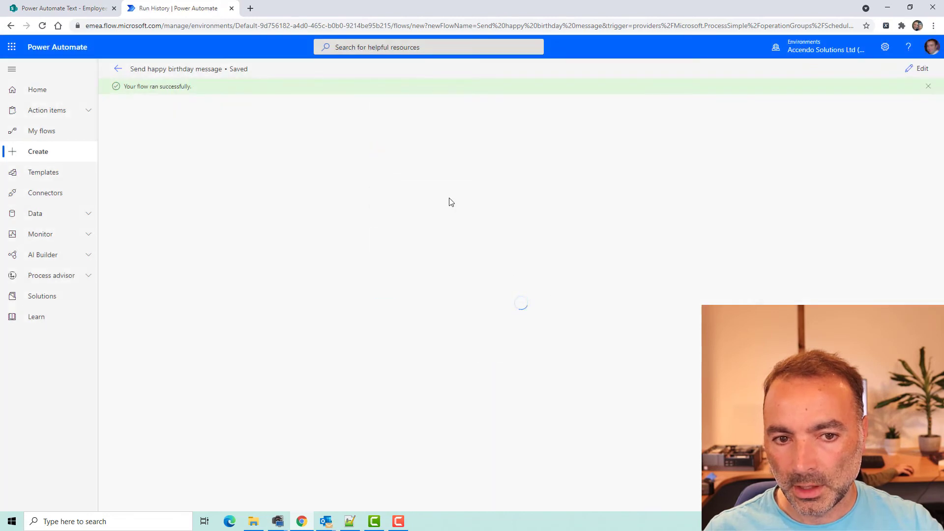
# - Expand the Results step in the run history and select its input and output JSON
pyautogui.click(445, 212)
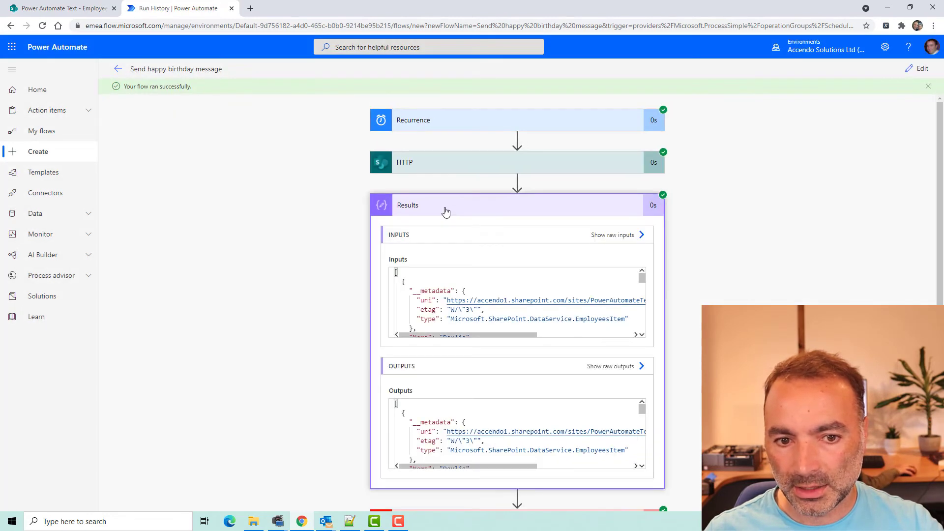
pyautogui.scroll(-6, 478, 277)
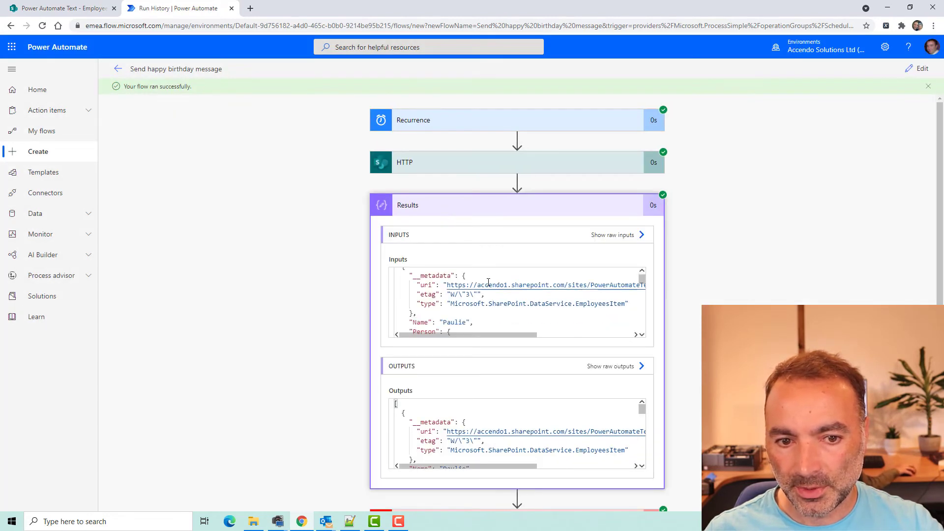
pyautogui.click(482, 211)
pyautogui.click(482, 212)
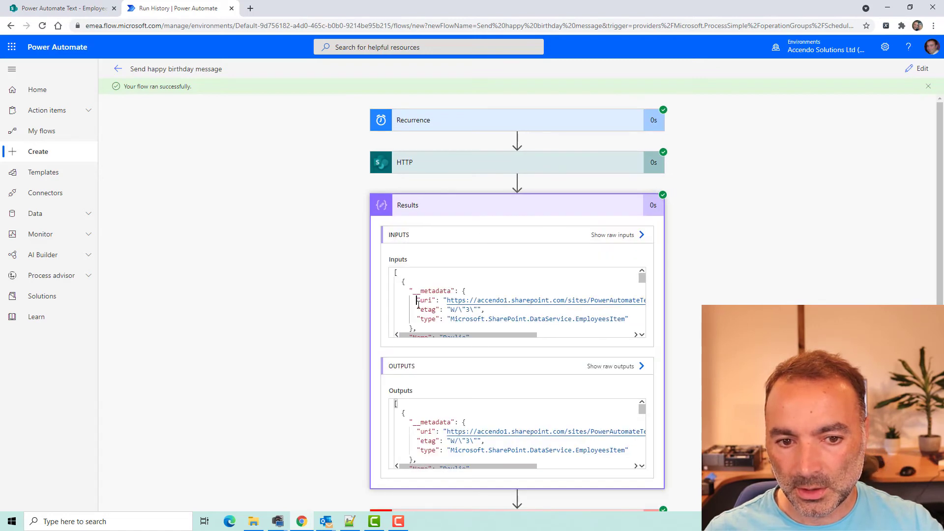
pyautogui.hotkey('ctrl', 'a')
pyautogui.click(399, 420)
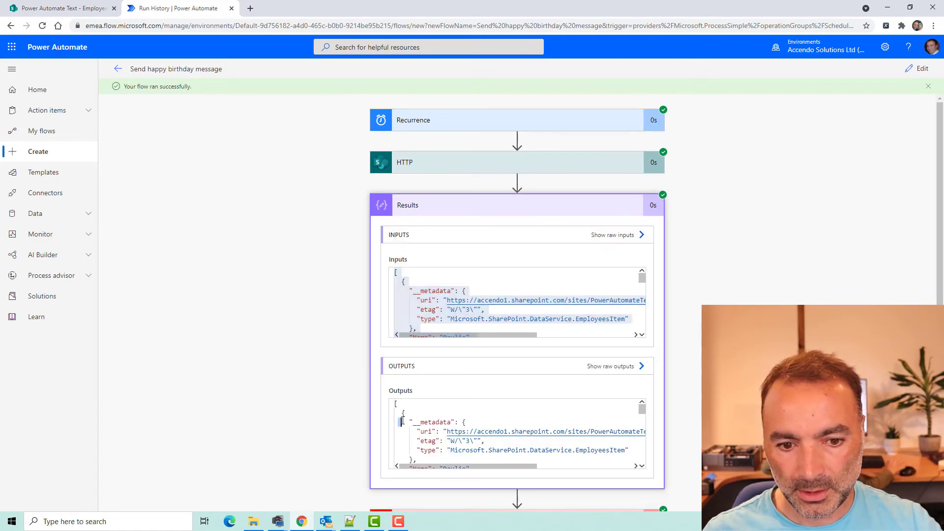
pyautogui.hotkey('ctrl', 'a')
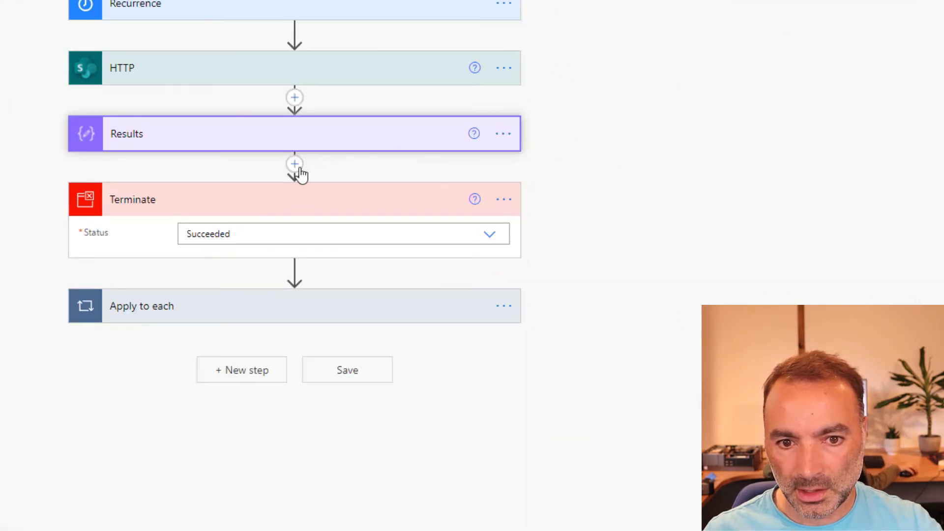
# - Add a Parse JSON step on Results' Outputs, generating the schema from the pasted sample
pyautogui.click(295, 164)
pyautogui.click(297, 192)
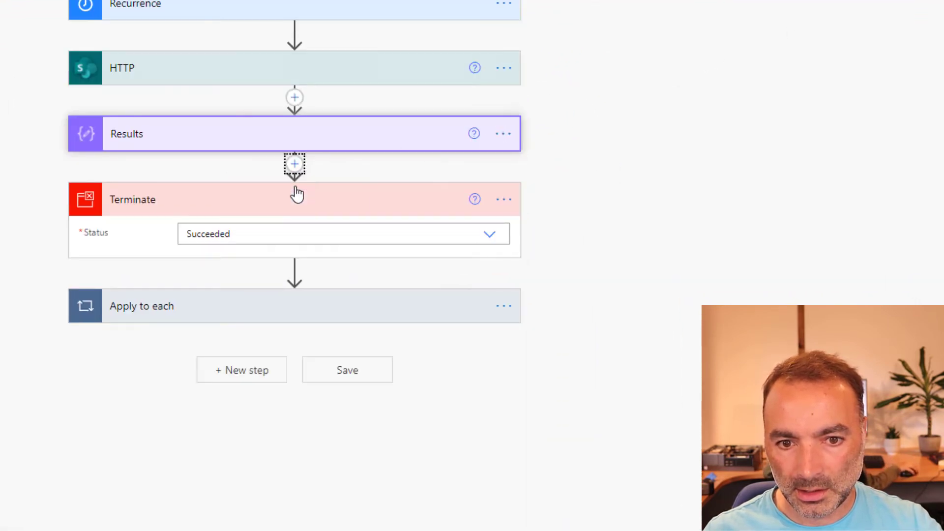
pyautogui.write('parsew')
pyautogui.press('BackSpace')
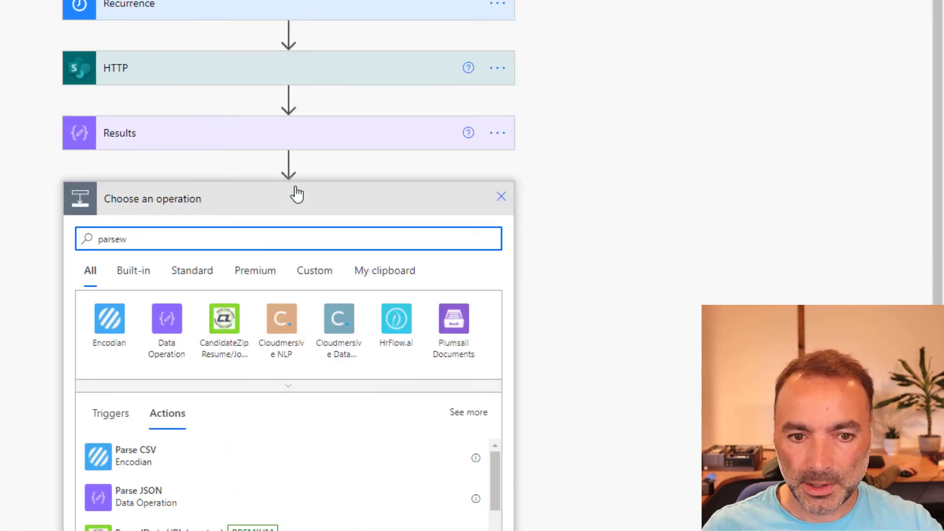
pyautogui.click(152, 507)
pyautogui.click(253, 232)
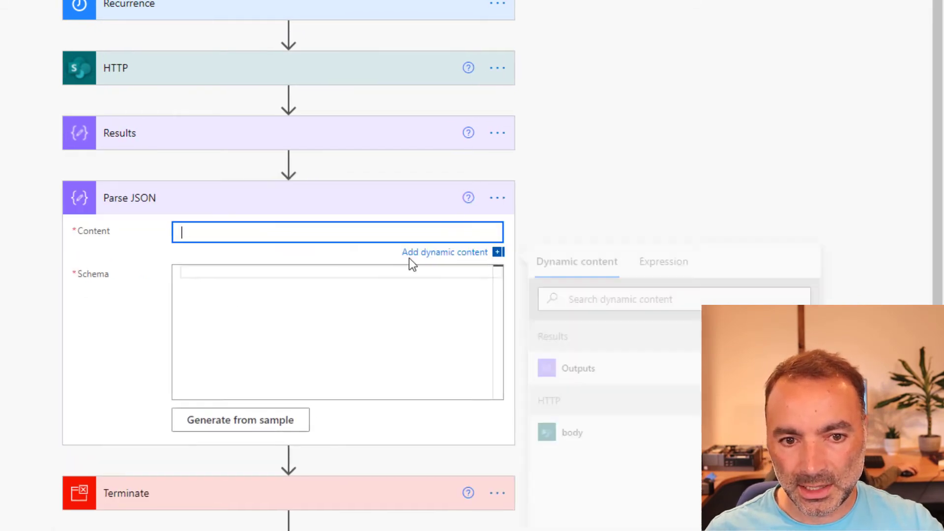
pyautogui.click(637, 375)
pyautogui.click(268, 422)
pyautogui.hotkey('ctrl', 'v')
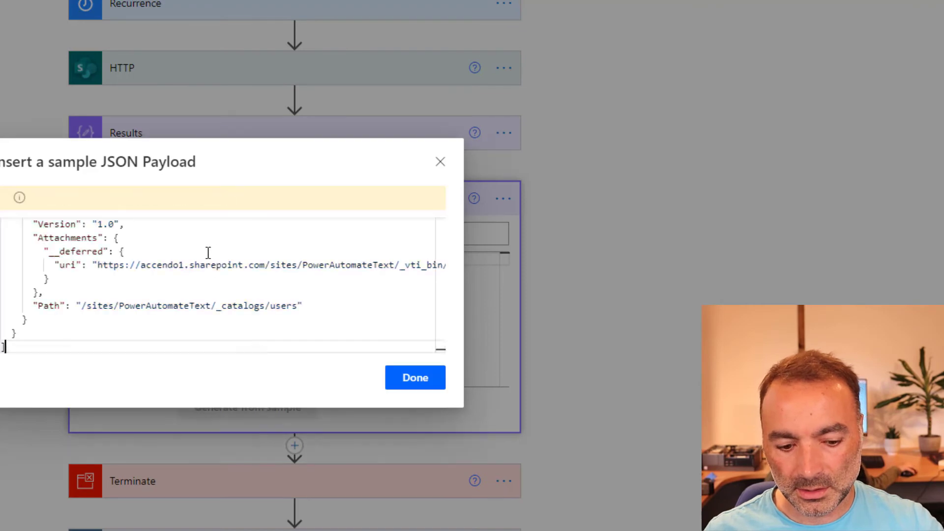
pyautogui.click(421, 379)
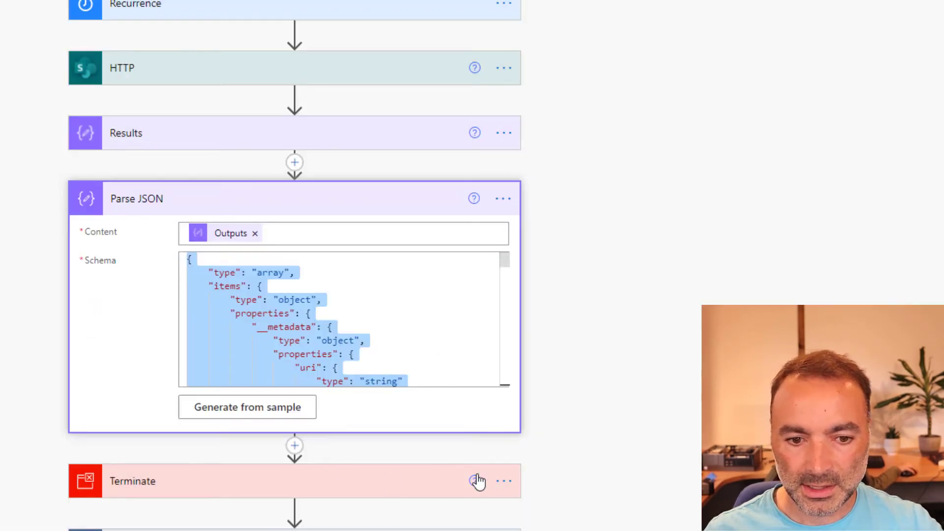
# - Delete the Terminate step
pyautogui.click(503, 481)
pyautogui.click(214, 500)
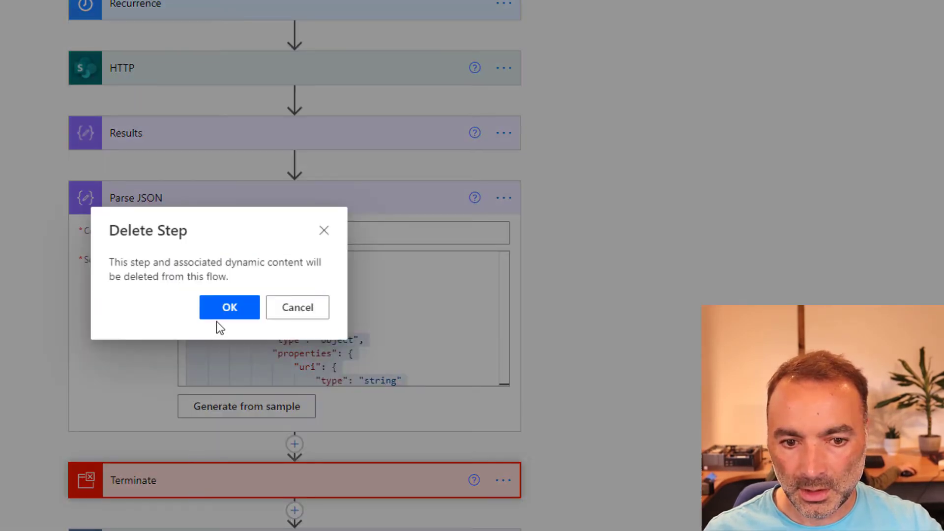
pyautogui.click(228, 307)
# - Replace the Apply to each input with the Parse JSON Body token
pyautogui.click(253, 487)
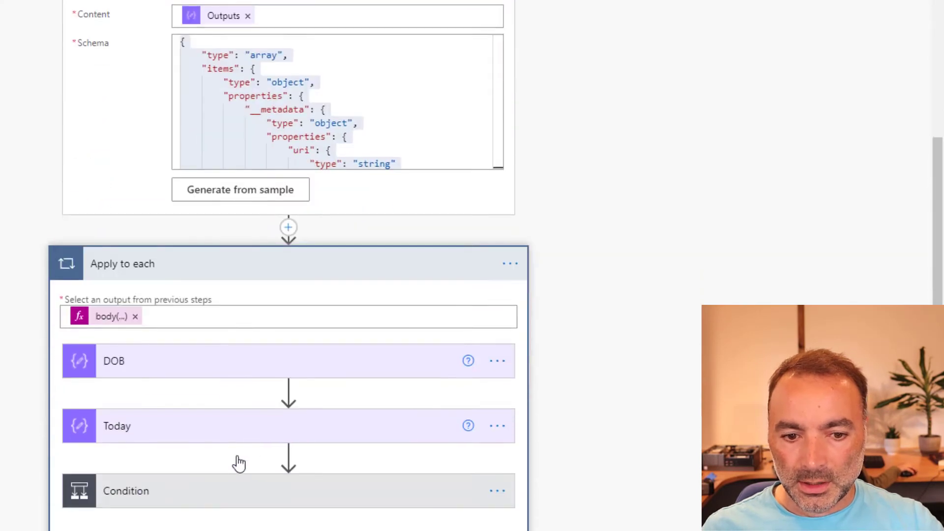
pyautogui.click(137, 312)
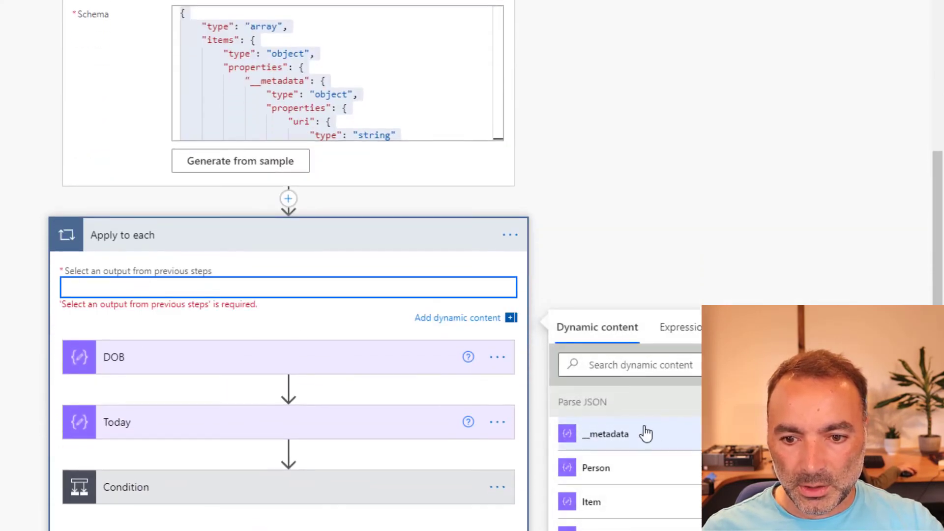
pyautogui.scroll(-5, 687, 463)
pyautogui.scroll(-10, 675, 522)
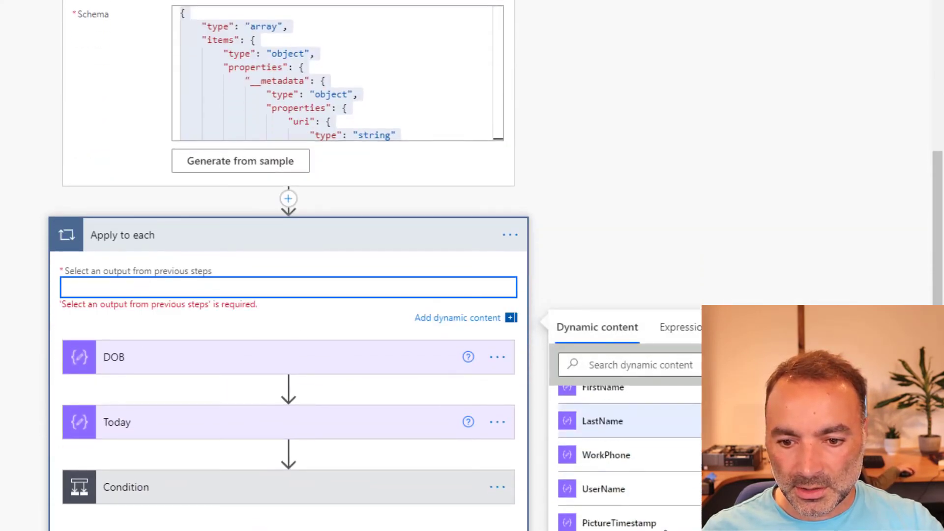
pyautogui.scroll(-5, 630, 457)
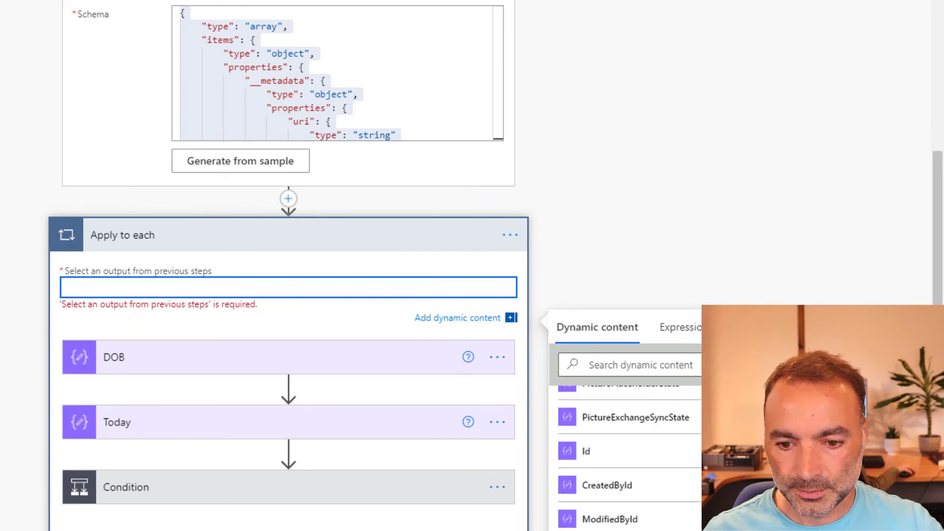
pyautogui.scroll(2, 630, 457)
pyautogui.scroll(5, 630, 457)
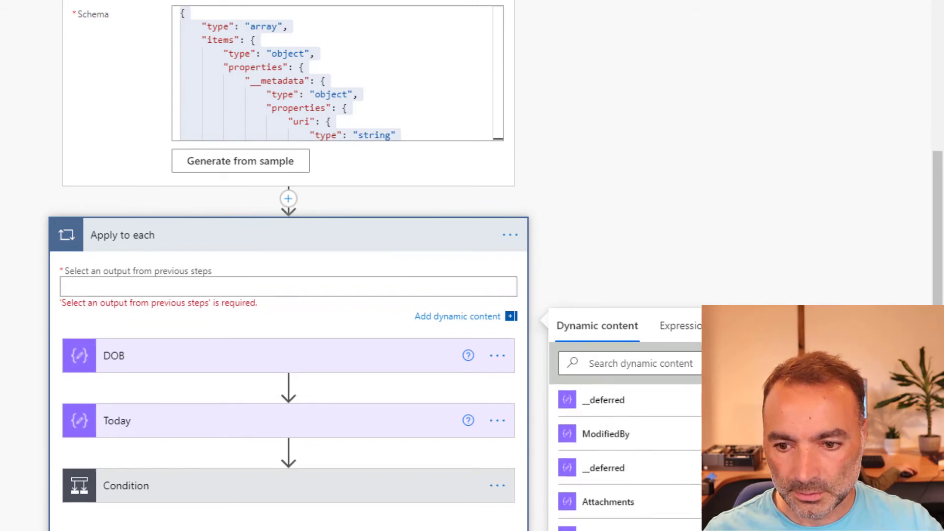
pyautogui.scroll(-2, 630, 457)
pyautogui.scroll(-10, 630, 457)
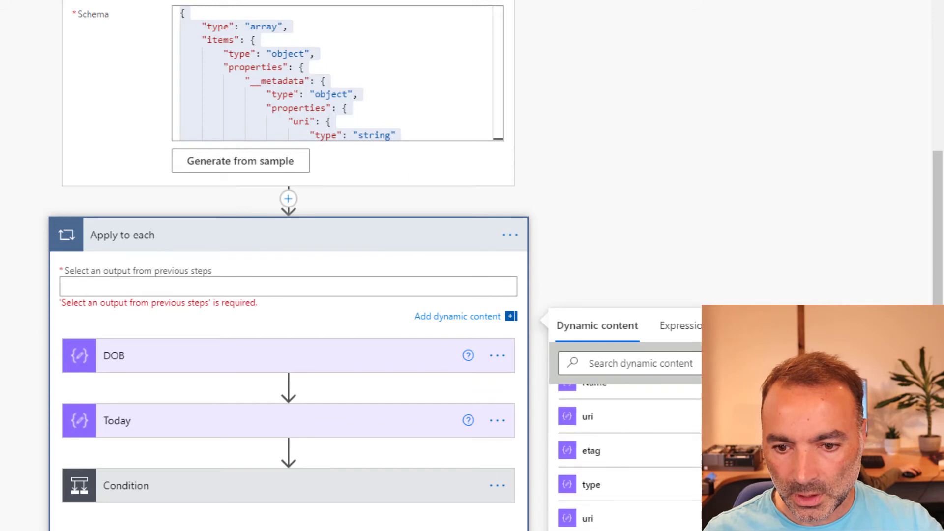
pyautogui.scroll(-4, 631, 508)
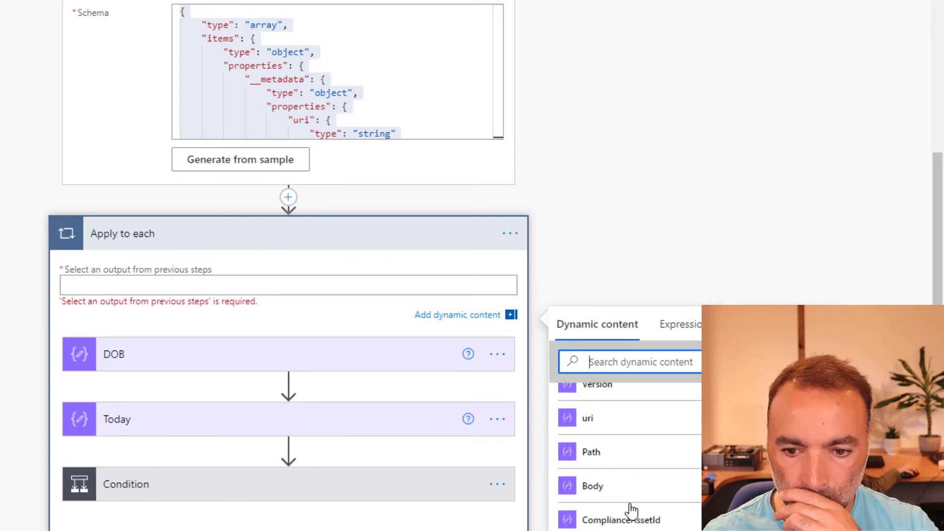
pyautogui.click(626, 450)
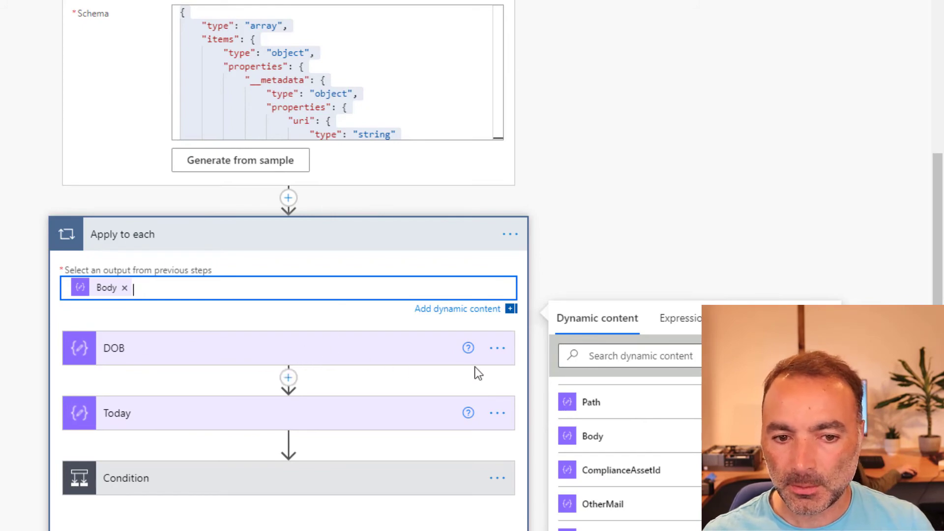
# - Delete the DOB and Today steps inside the loop
pyautogui.click(497, 350)
pyautogui.click(263, 414)
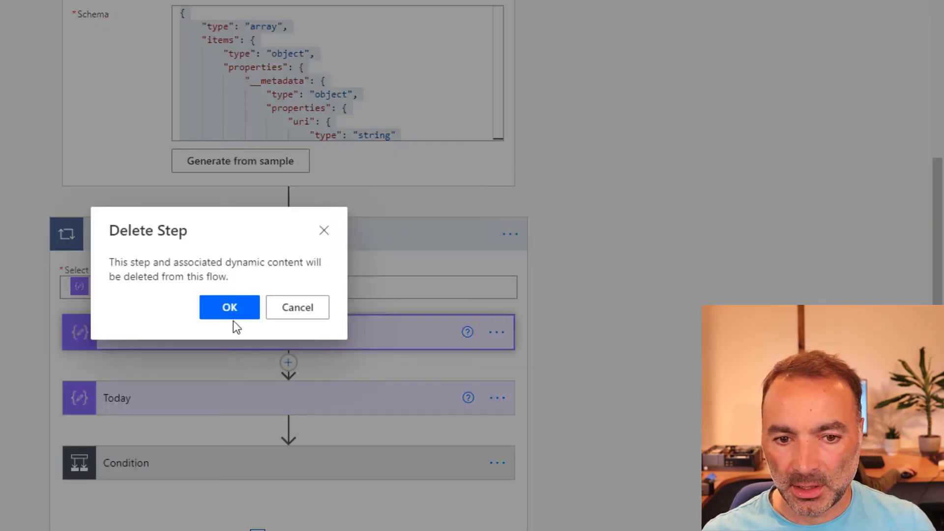
pyautogui.click(245, 317)
pyautogui.click(497, 396)
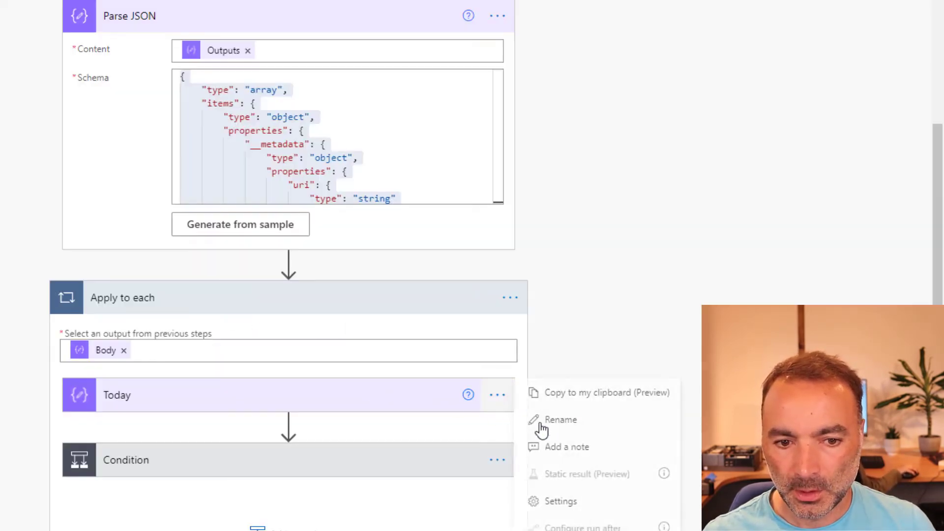
pyautogui.click(560, 530)
pyautogui.click(226, 315)
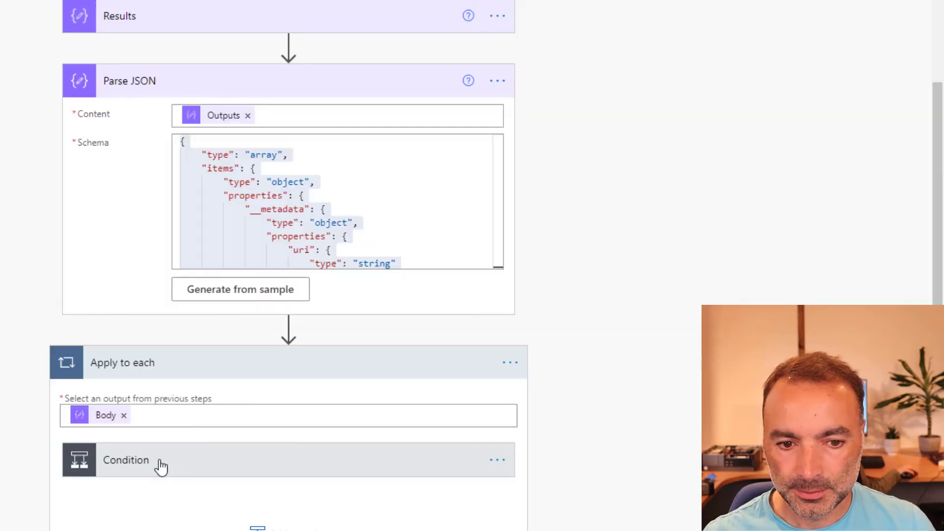
pyautogui.click(161, 467)
# - Add a temporary Compose in the loop and drag Send an email (V2) out of If yes
pyautogui.scroll(-5, 183, 464)
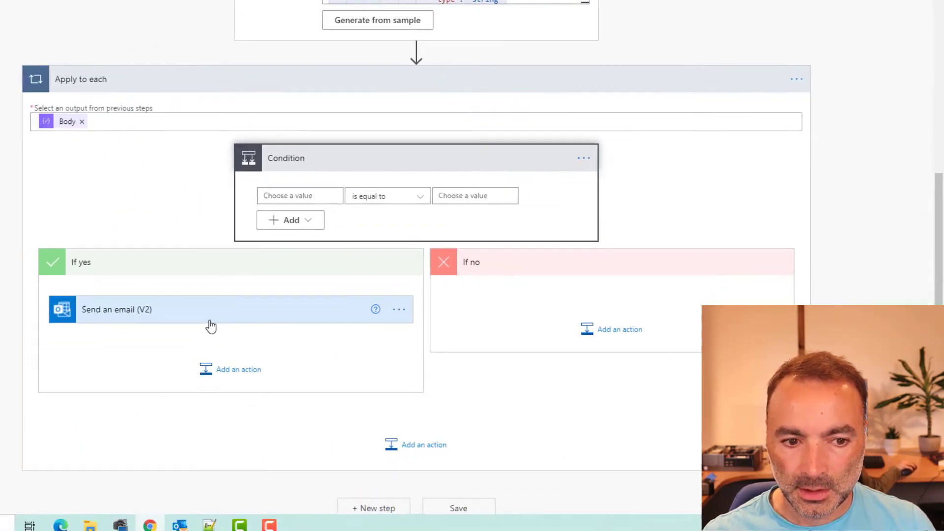
pyautogui.click(234, 310)
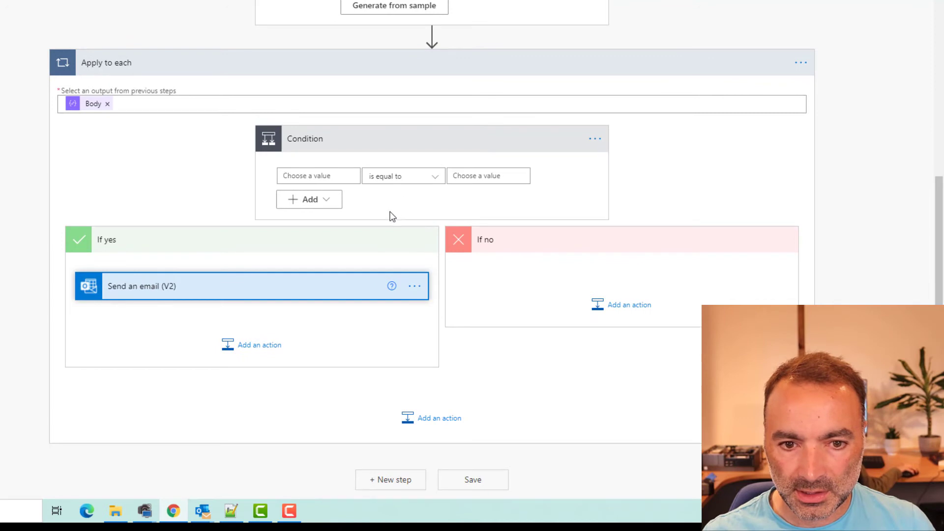
pyautogui.click(392, 217)
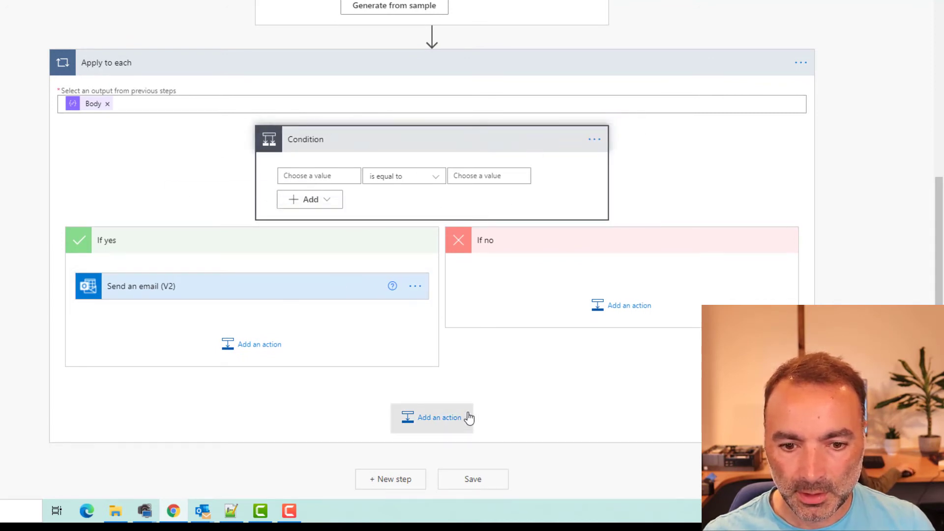
pyautogui.click(468, 418)
pyautogui.scroll(-1, 469, 384)
pyautogui.write('compose')
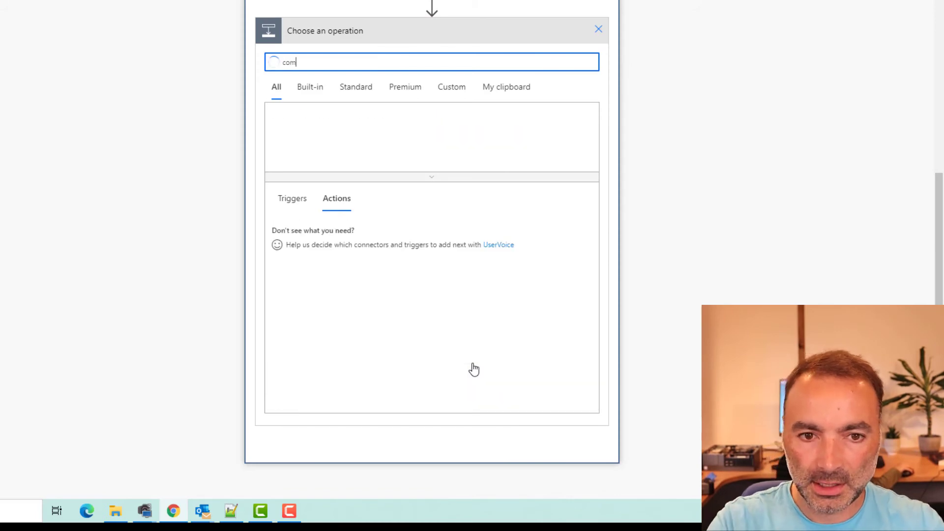
pyautogui.click(320, 234)
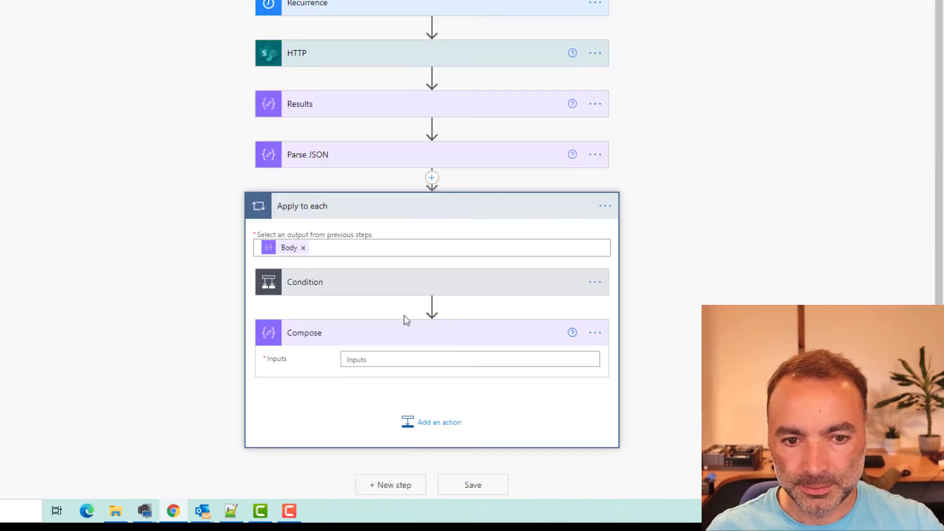
pyautogui.click(436, 360)
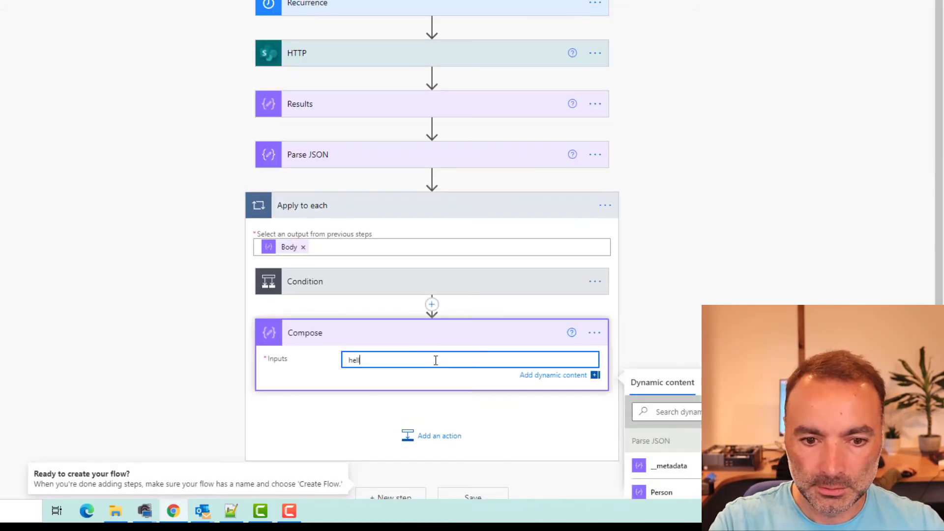
pyautogui.click(318, 288)
pyautogui.scroll(-3, 339, 295)
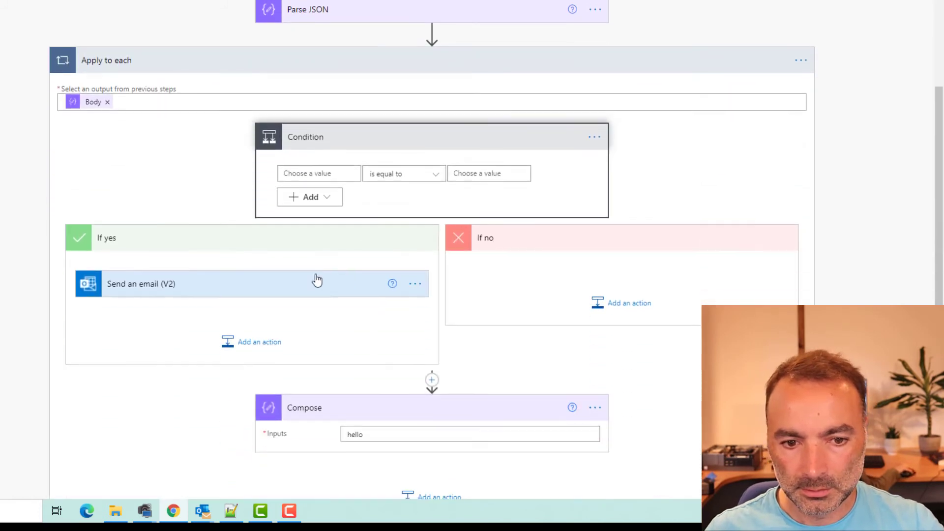
pyautogui.moveTo(227, 280); pyautogui.dragTo(515, 378)
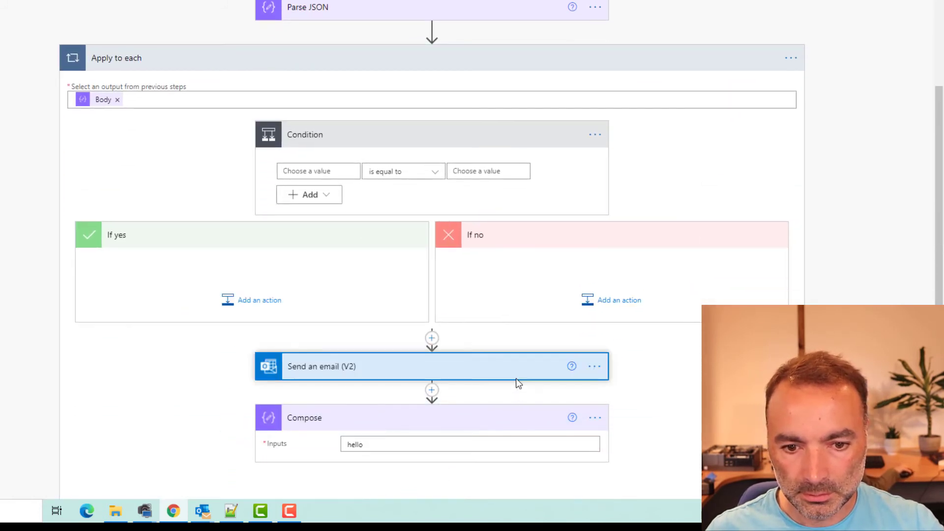
# - Delete the temporary Compose and the Condition steps
pyautogui.click(595, 418)
pyautogui.click(637, 483)
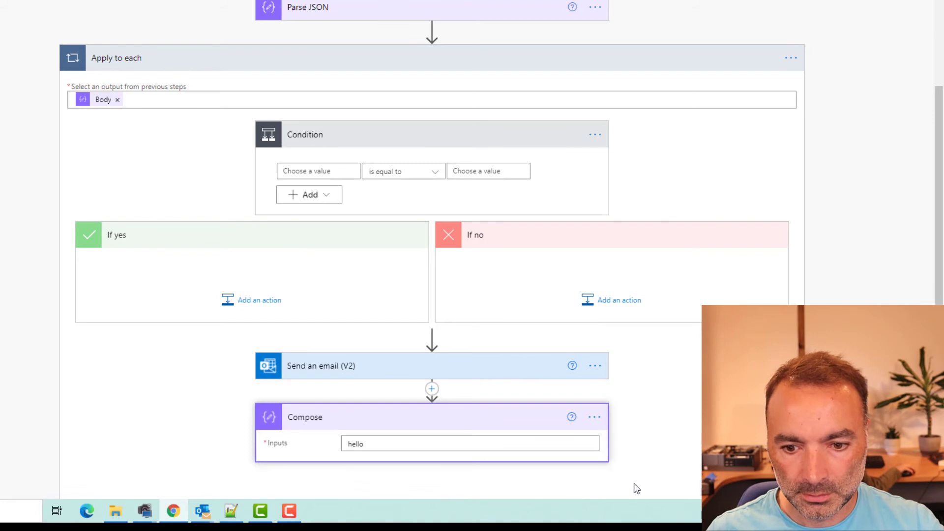
pyautogui.click(397, 241)
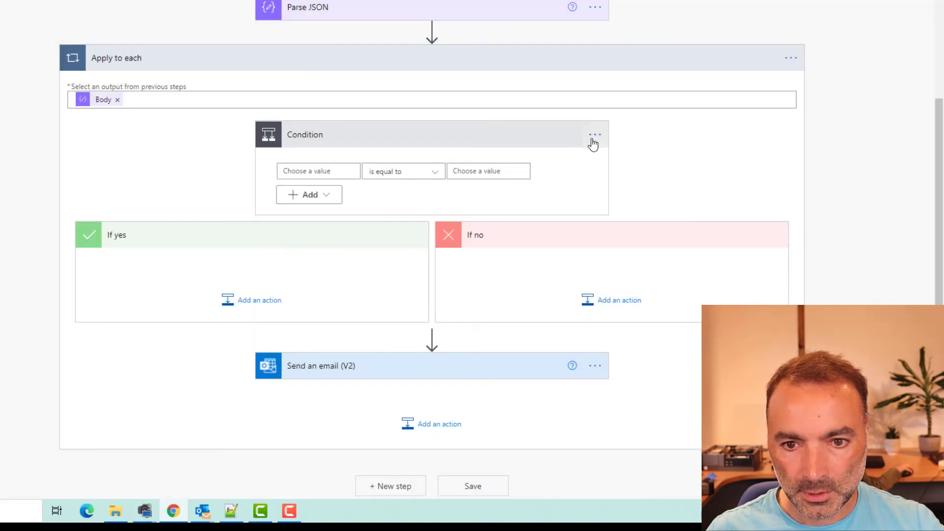
pyautogui.click(595, 134)
pyautogui.click(666, 280)
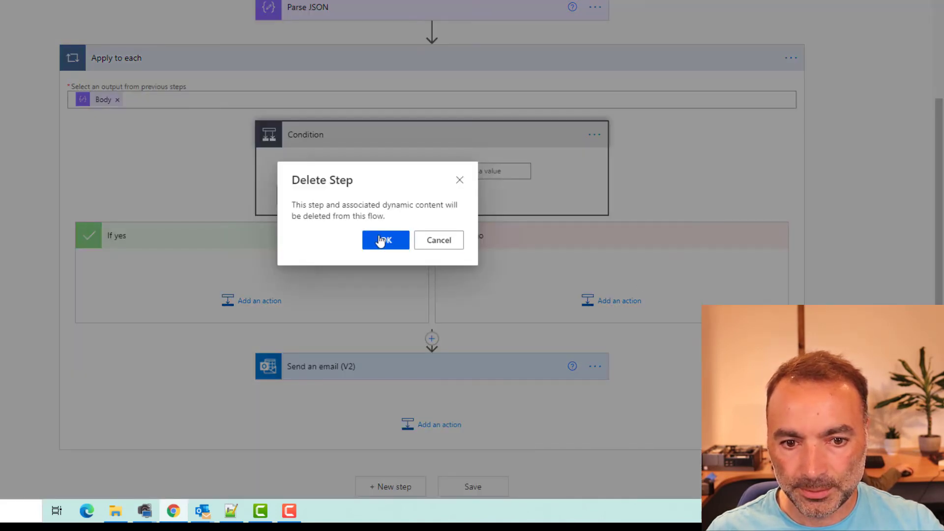
pyautogui.click(388, 239)
pyautogui.click(411, 281)
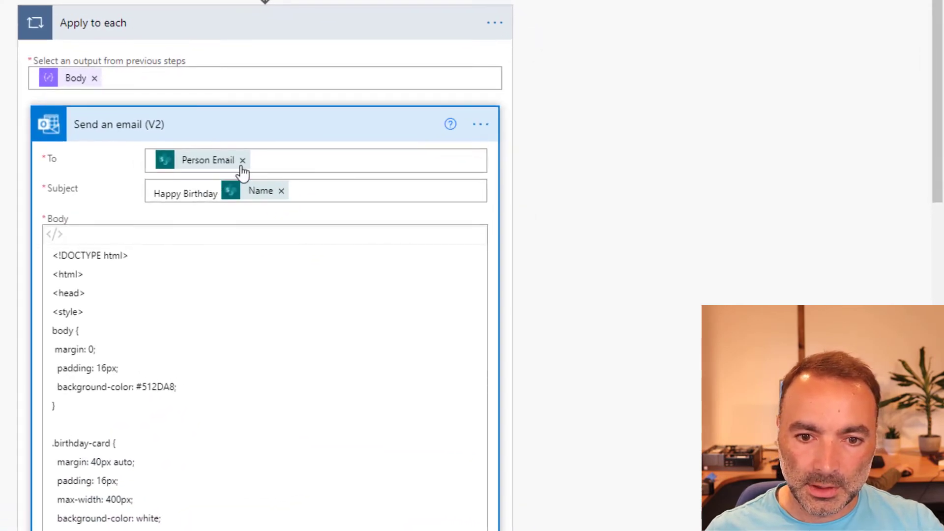
# - Set the email's To to WorkEmail and its subject name to Parse JSON's Name
pyautogui.click(242, 162)
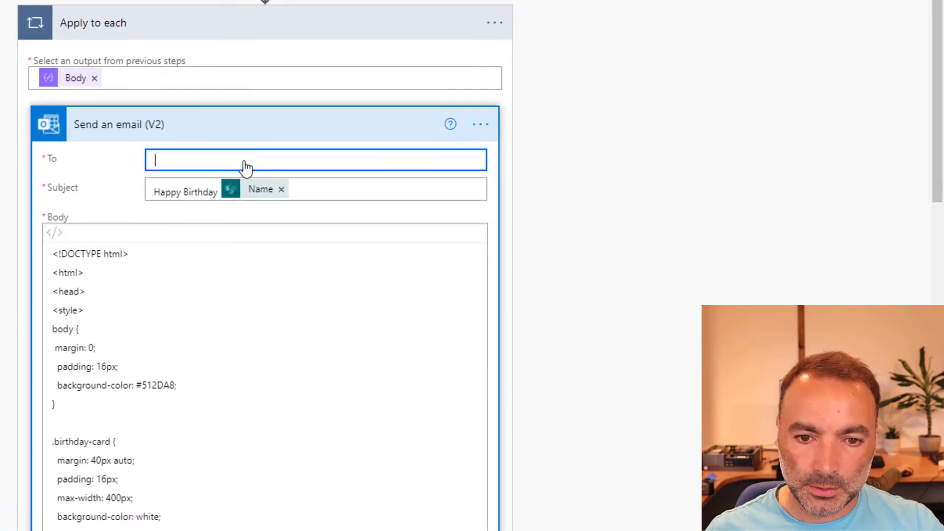
pyautogui.scroll(-3, 642, 364)
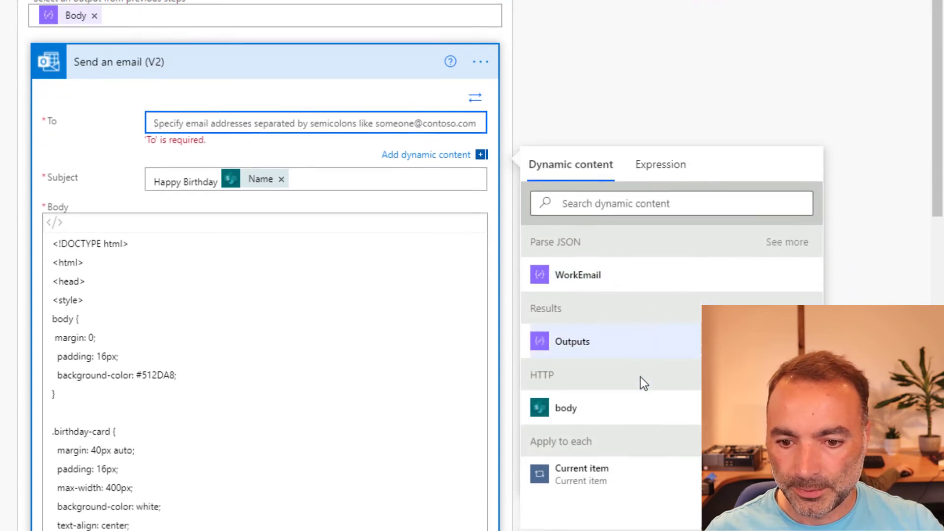
pyautogui.scroll(4, 622, 361)
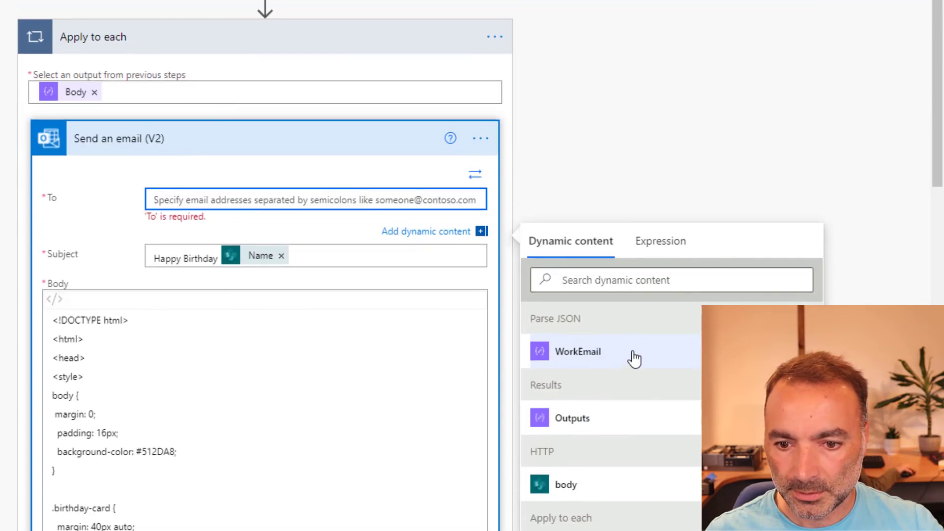
pyautogui.click(578, 351)
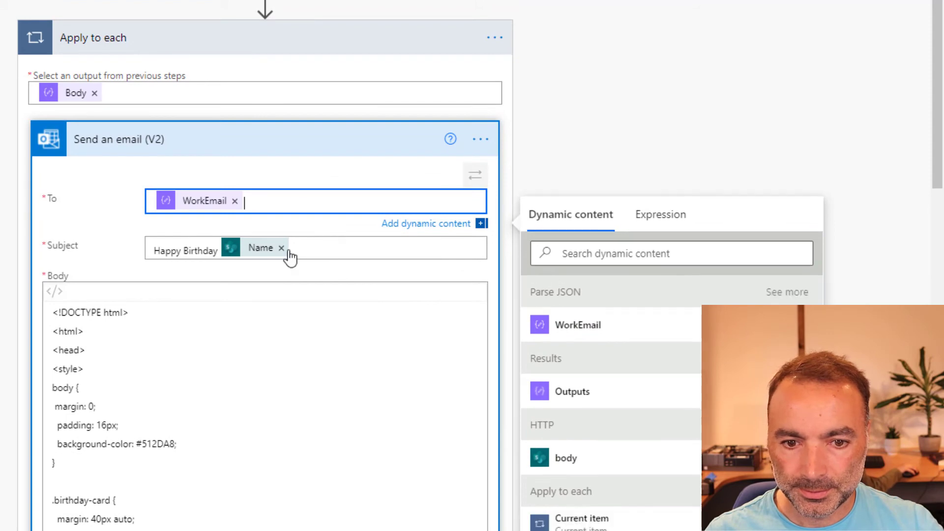
pyautogui.click(281, 248)
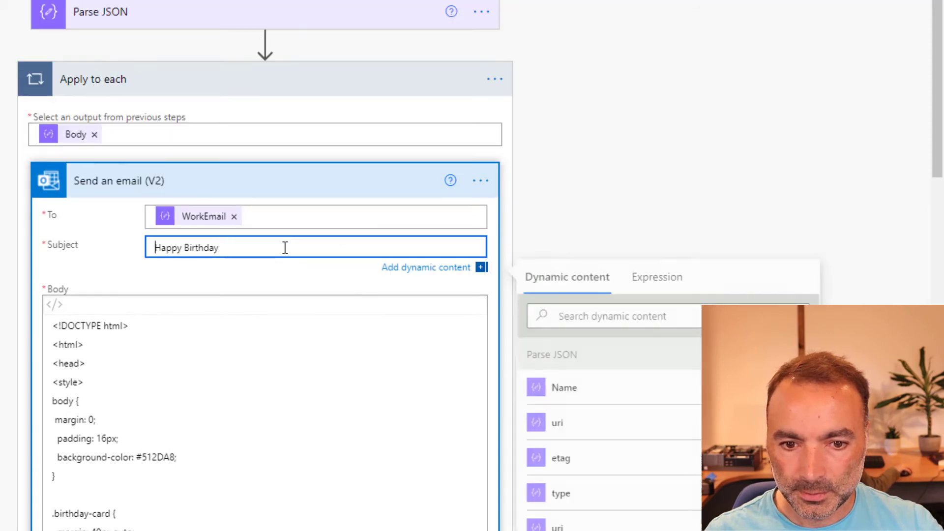
pyautogui.click(605, 387)
# - Put Parse JSON's Name after Happy Birthday in the email's h1 heading
pyautogui.scroll(-15, 392, 327)
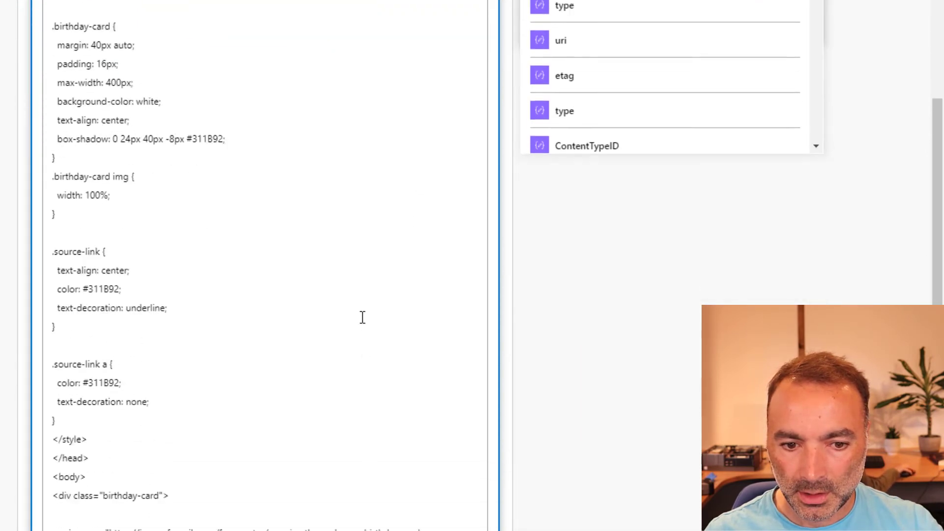
pyautogui.click(212, 265)
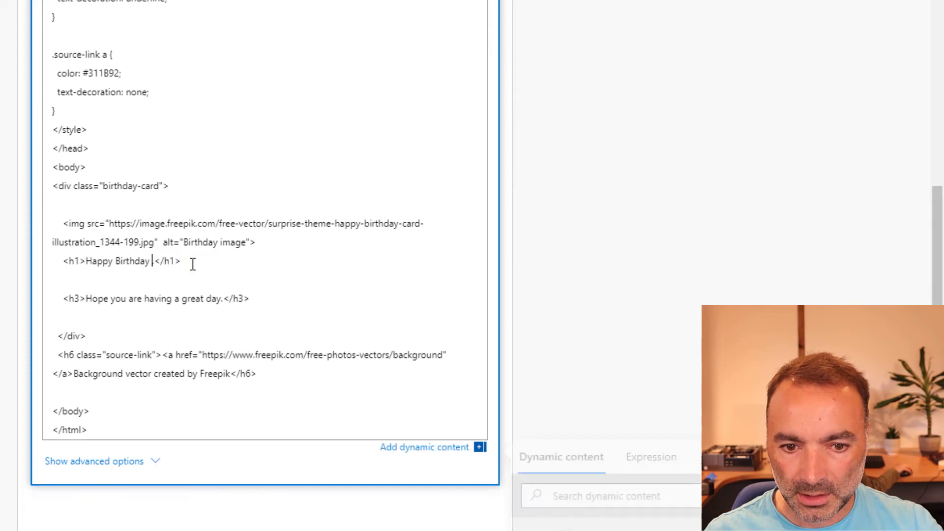
pyautogui.scroll(-5, 681, 449)
pyautogui.click(618, 346)
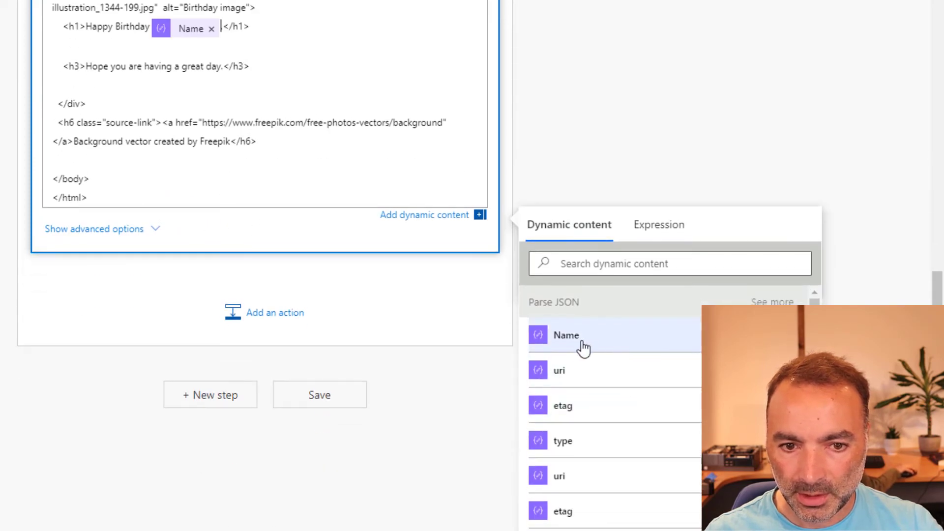
pyautogui.click(549, 424)
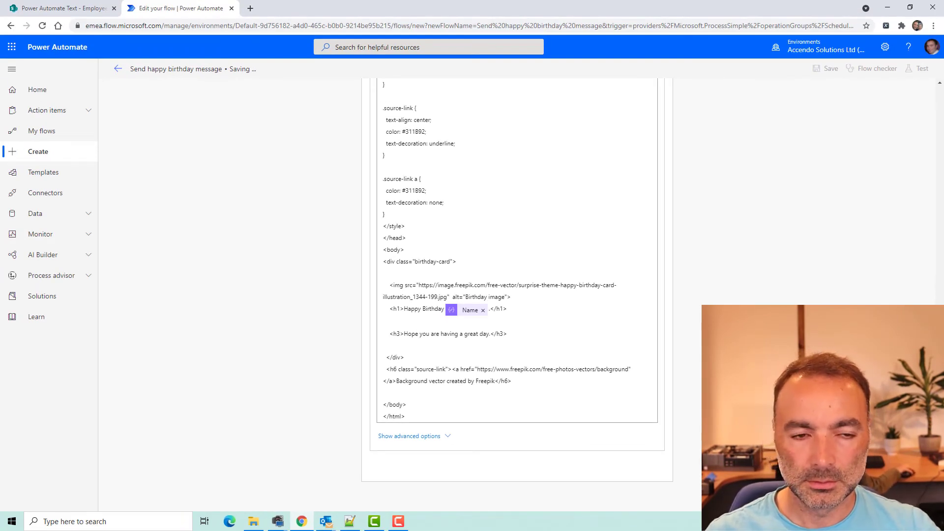
pyautogui.scroll(15, 669, 370)
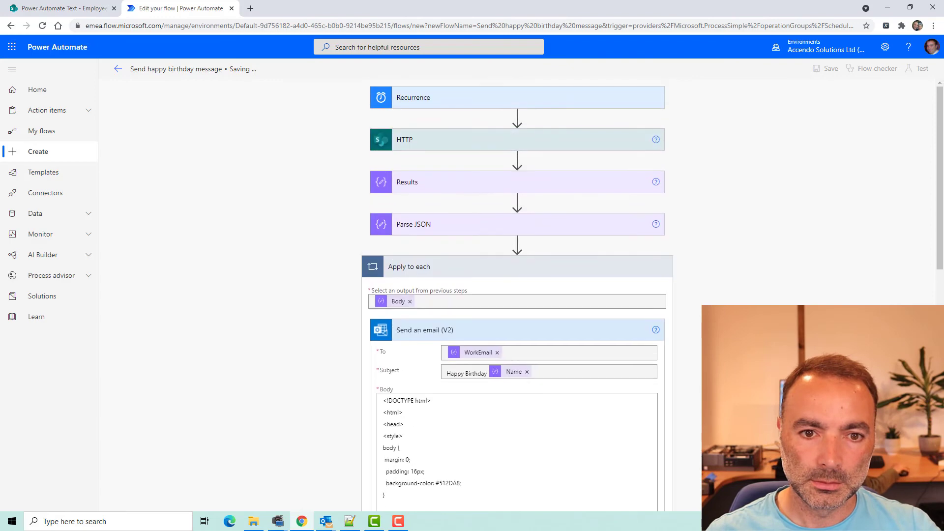
# - Replace Parse JSON's Content with the expression body('HTTP')['d']['results'] copied from the Results step
pyautogui.click(541, 290)
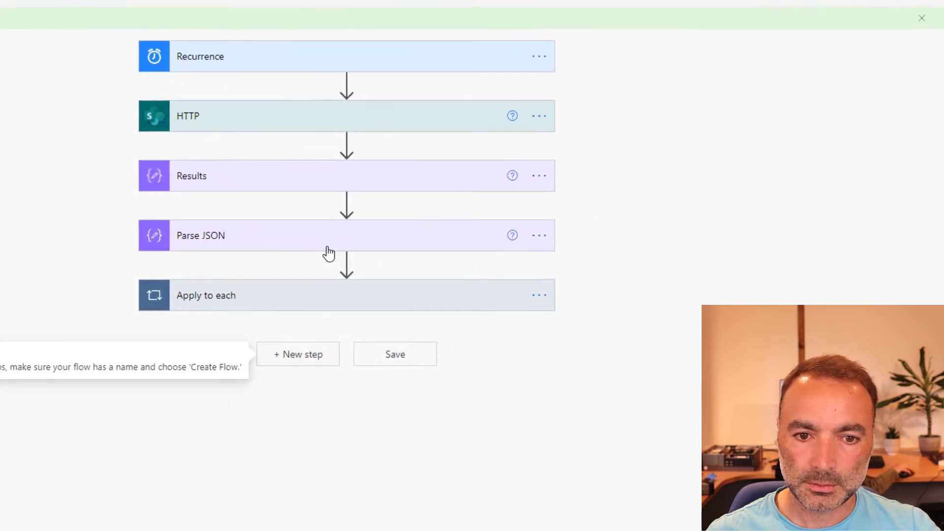
pyautogui.click(502, 242)
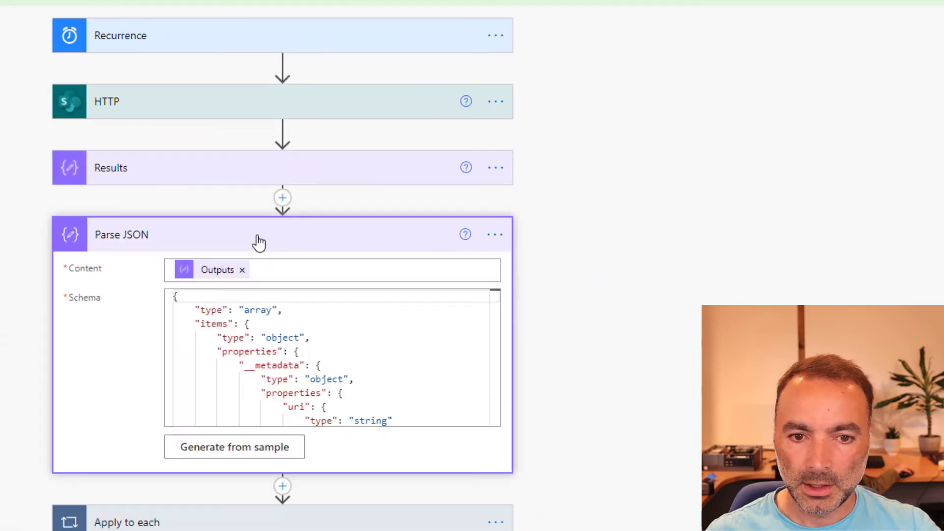
pyautogui.click(197, 184)
pyautogui.click(240, 210)
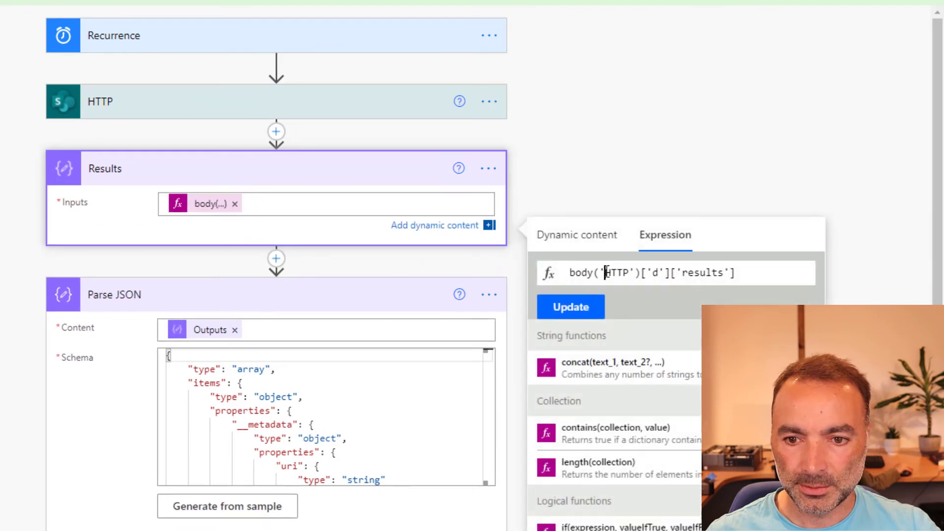
pyautogui.hotkey('ctrl', 'a')
pyautogui.hotkey('ctrl', 'c')
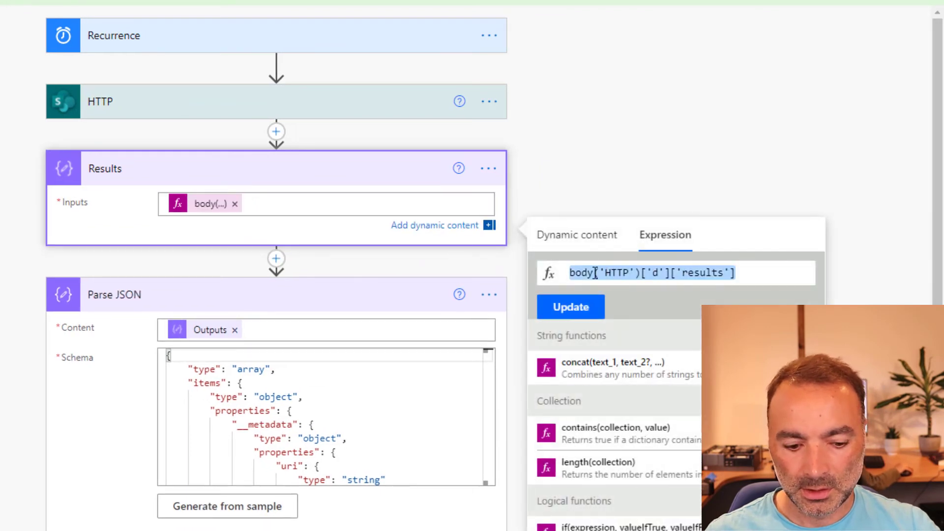
pyautogui.click(234, 331)
pyautogui.click(665, 344)
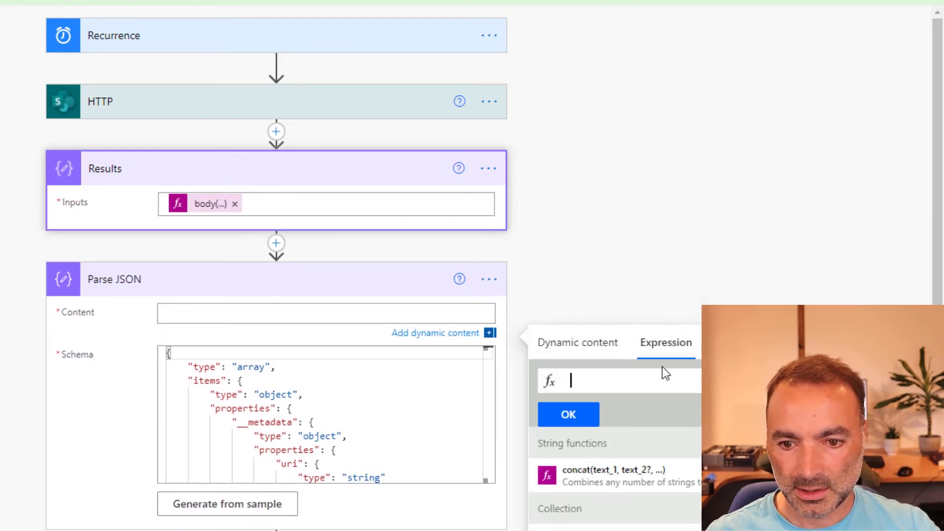
pyautogui.hotkey('ctrl', 'v')
pyautogui.click(566, 412)
pyautogui.click(666, 296)
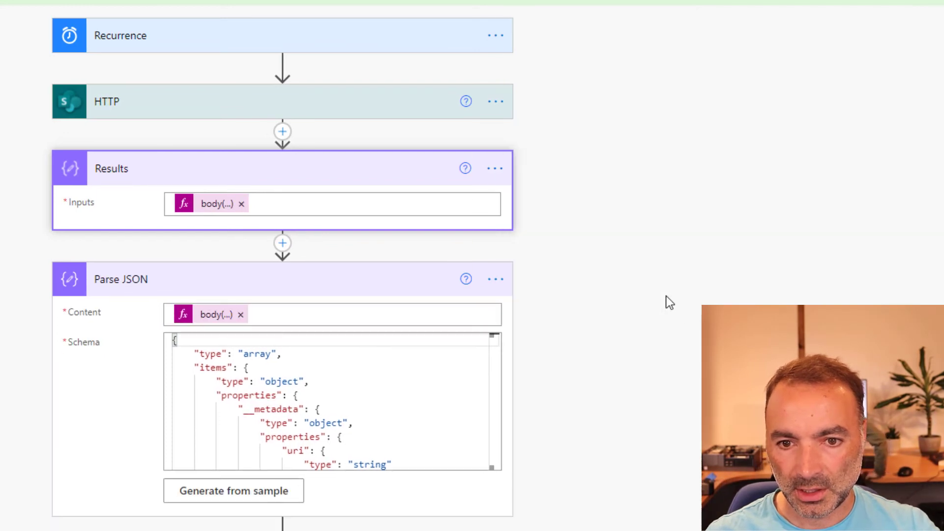
# - Delete the now-unused Results step from the flow
pyautogui.click(495, 168)
pyautogui.click(662, 360)
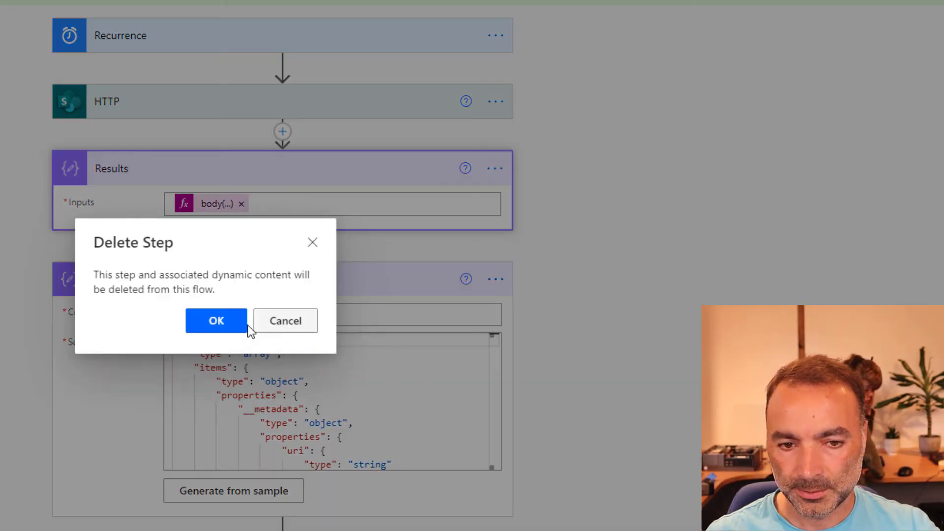
pyautogui.press('Return')
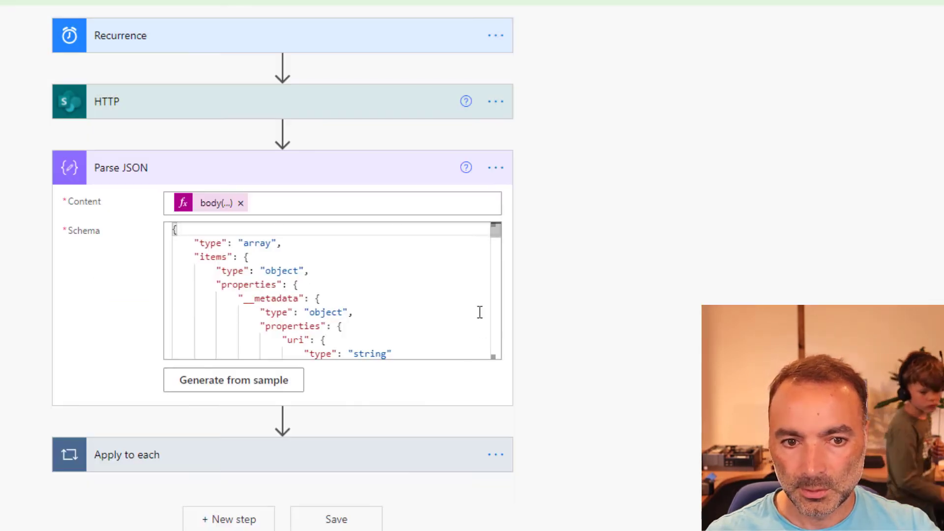
pyautogui.click(190, 165)
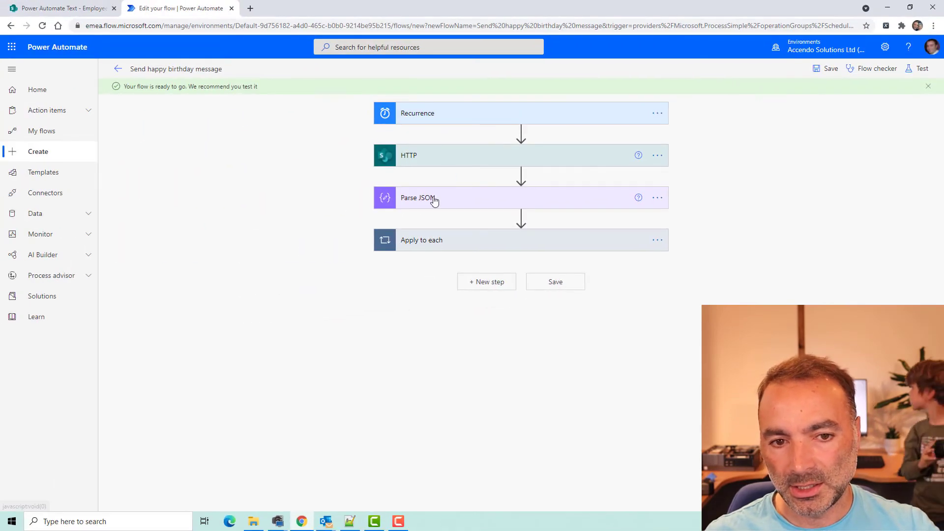
pyautogui.click(433, 240)
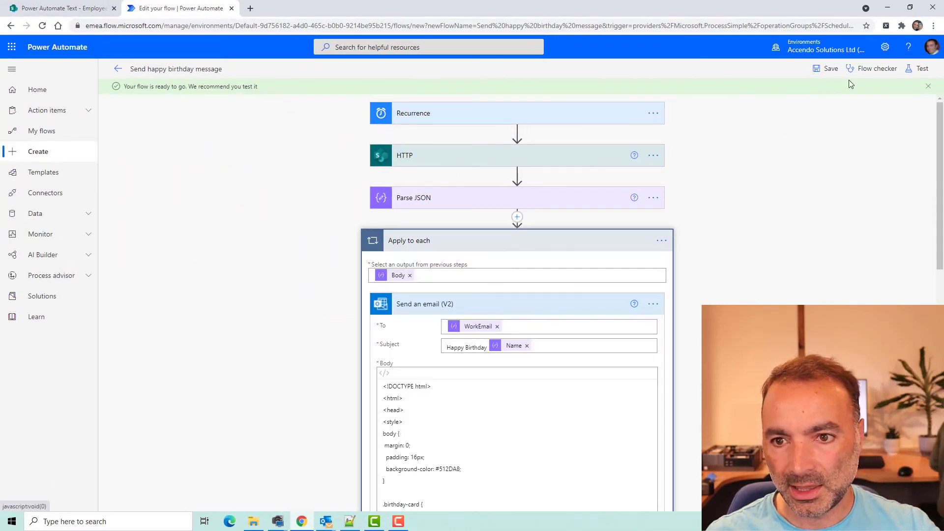
# - Run a manual test of the streamlined birthday flow
pyautogui.click(552, 244)
pyautogui.click(918, 68)
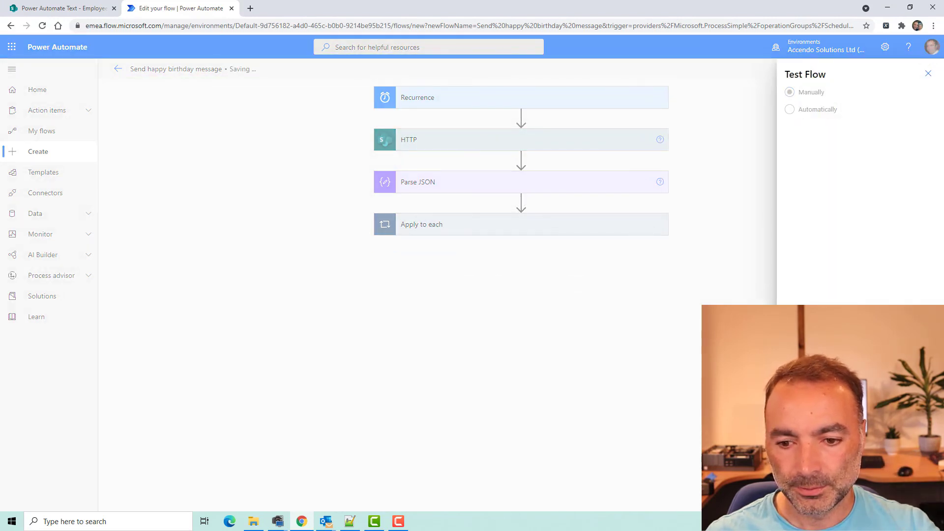
pyautogui.click(806, 511)
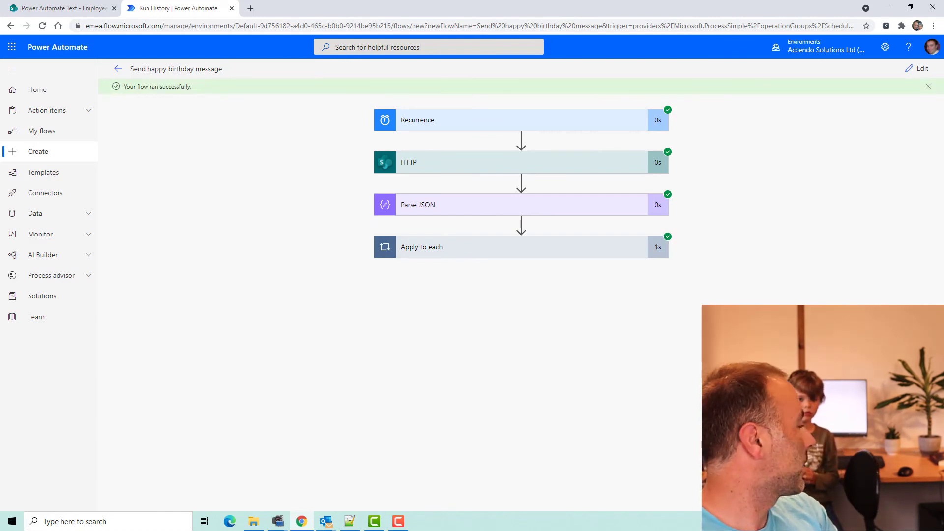
# - Open the delivered Happy Birthday email in Outlook in its own window and review it
pyautogui.moveTo(326, 520)
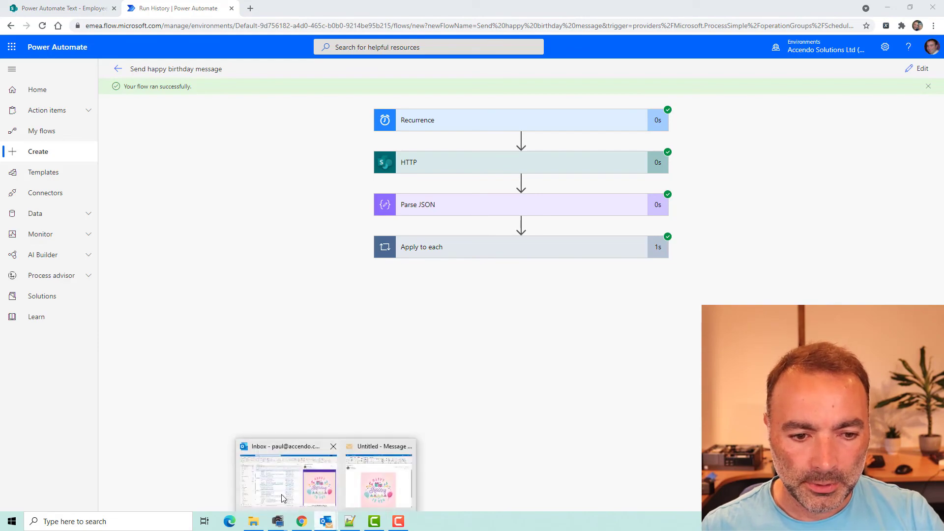
pyautogui.click(284, 498)
pyautogui.doubleClick(301, 153)
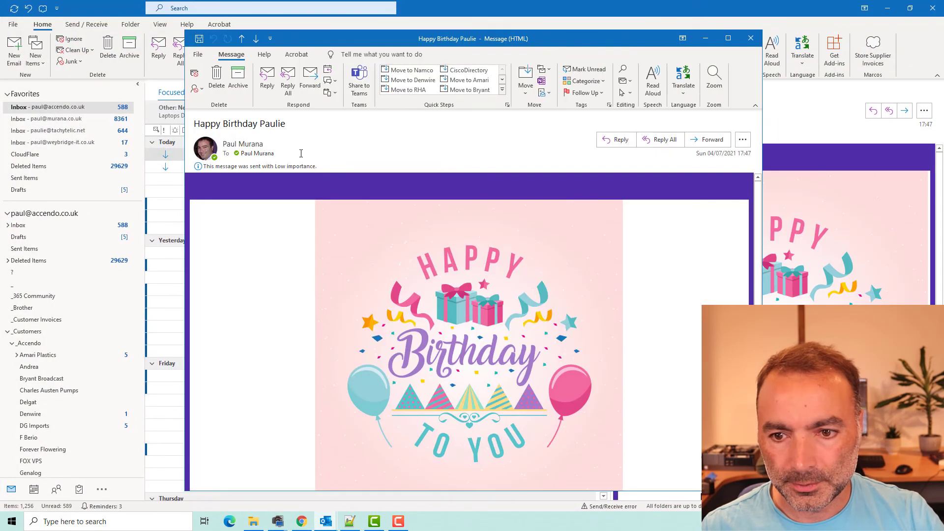
pyautogui.click(886, 12)
pyautogui.moveTo(581, 40); pyautogui.dragTo(591, 11)
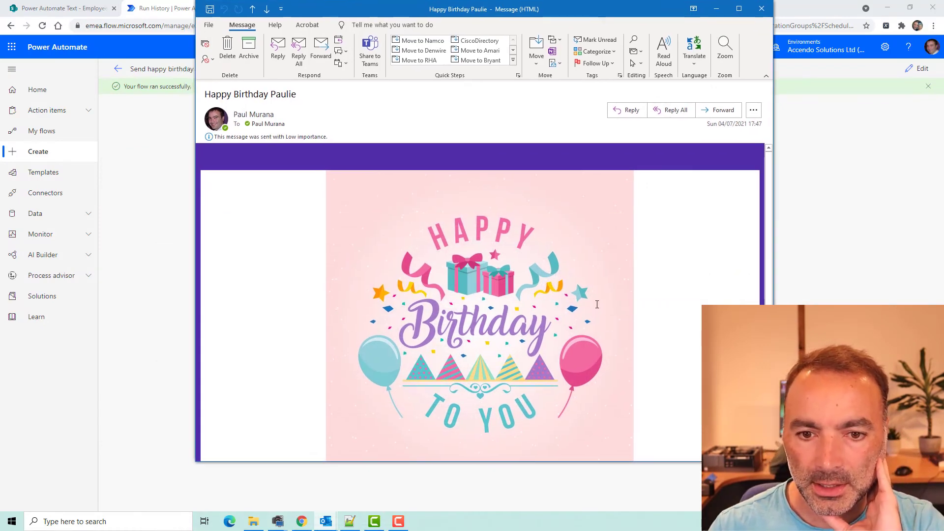
pyautogui.scroll(-3, 523, 359)
pyautogui.scroll(3, 522, 359)
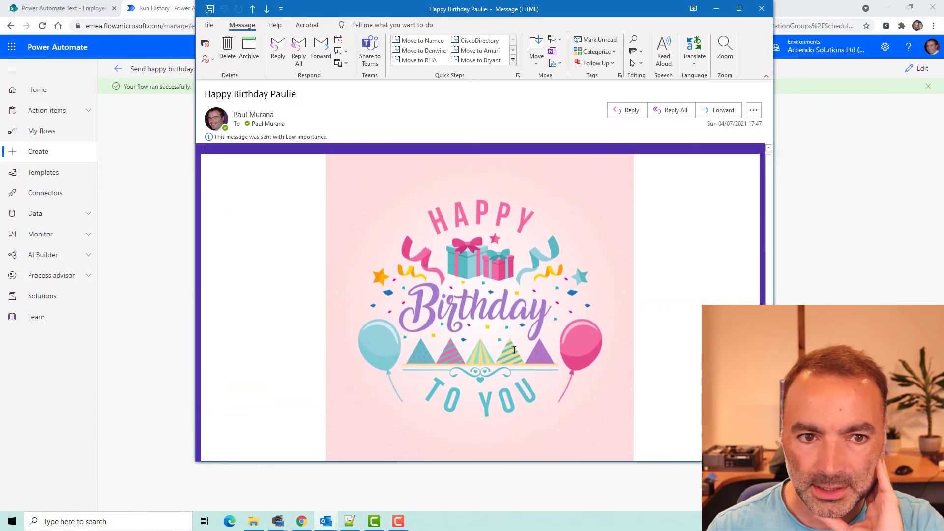
# - Close the birthday email, return the flow to edit mode, and select the HTTP action's entire Uri
pyautogui.click(762, 10)
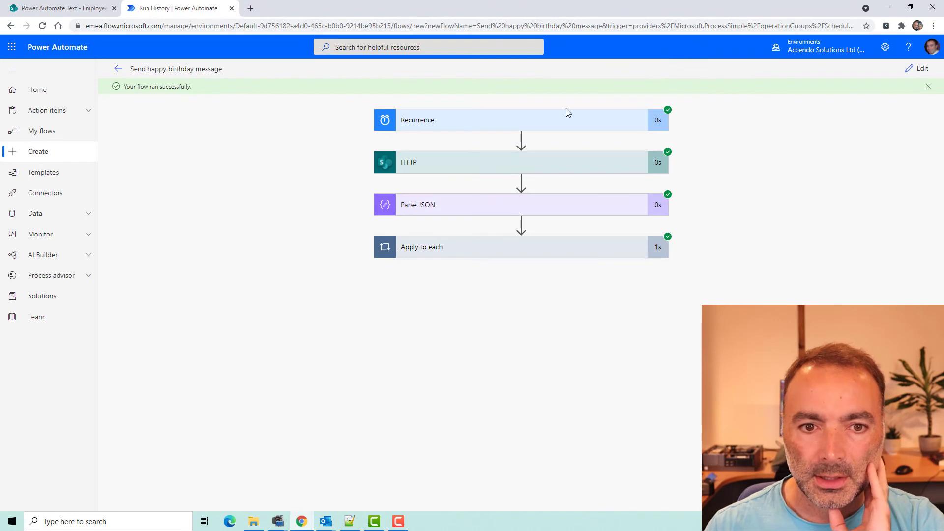
pyautogui.click(555, 169)
pyautogui.click(916, 69)
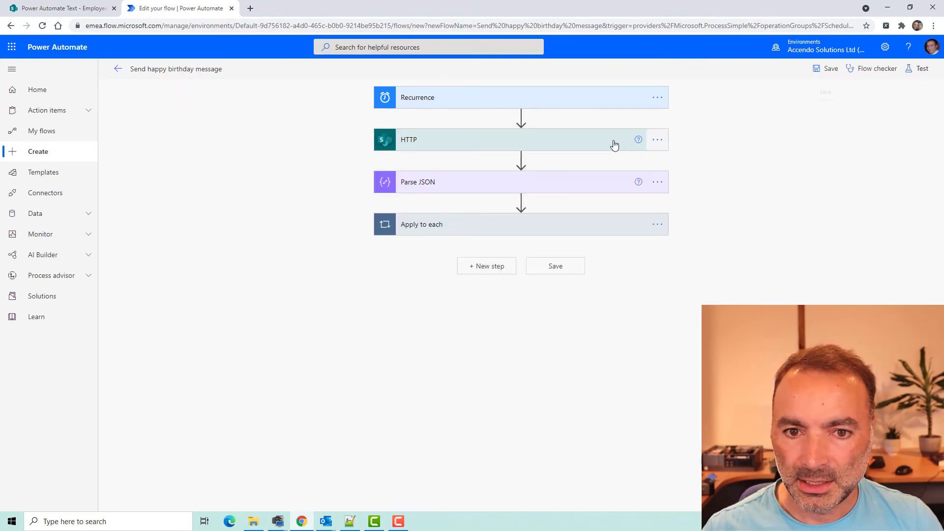
pyautogui.click(586, 139)
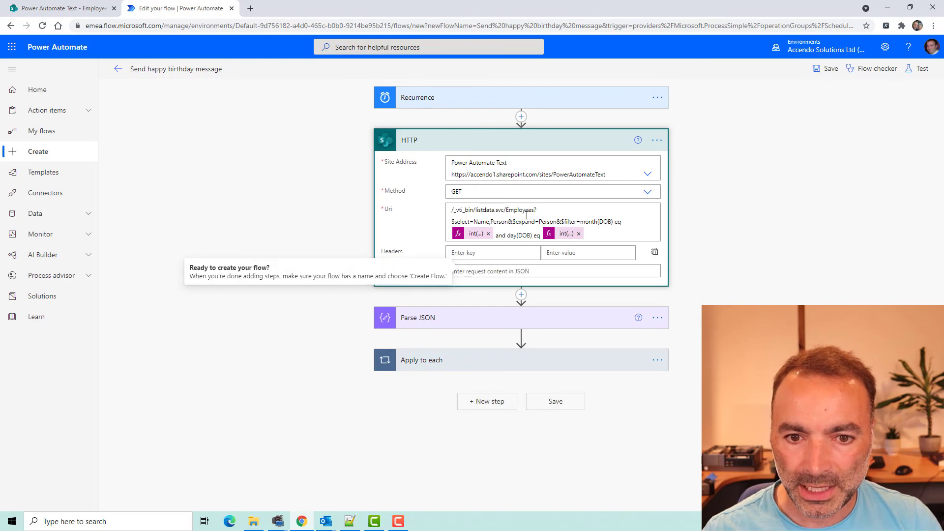
pyautogui.click(600, 235)
pyautogui.moveTo(600, 234); pyautogui.dragTo(441, 203)
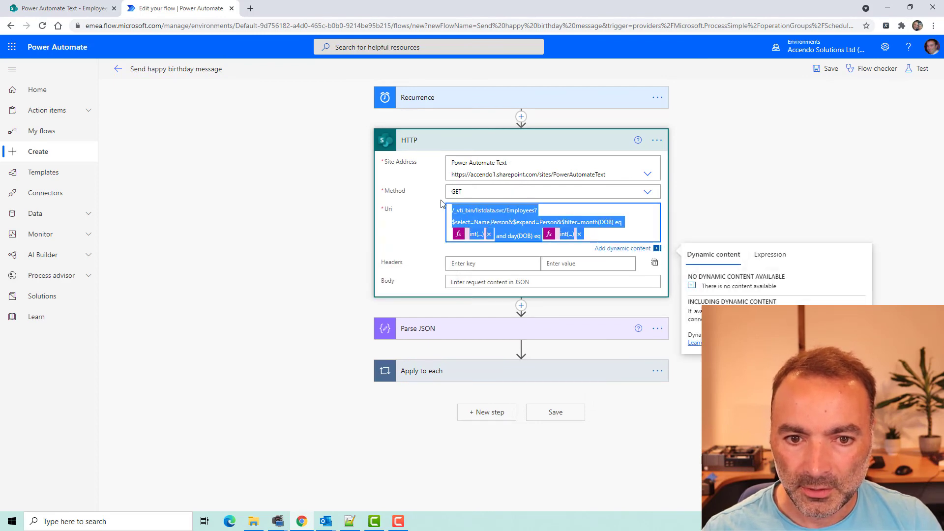
# - Paste the HTTP Uri into a new Notepad++ tab, split after Employees?, month and day(DOB) conditions
pyautogui.click(349, 522)
pyautogui.hotkey('ctrl', 'n')
pyautogui.hotkey('ctrl', 'v')
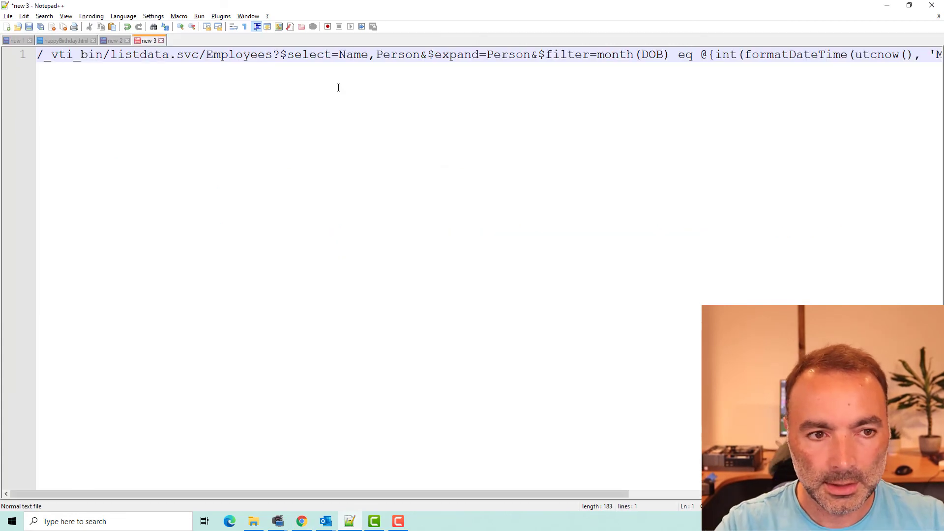
pyautogui.press('Return')
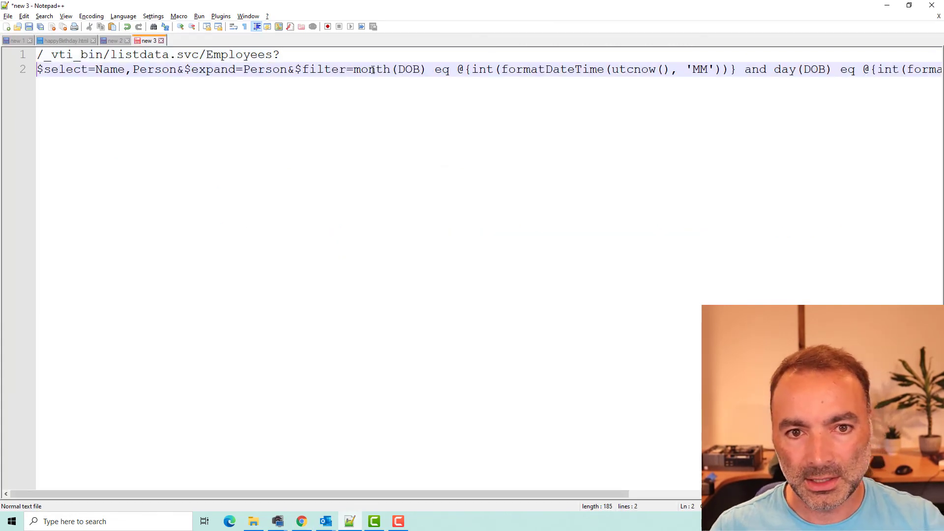
pyautogui.press('Return')
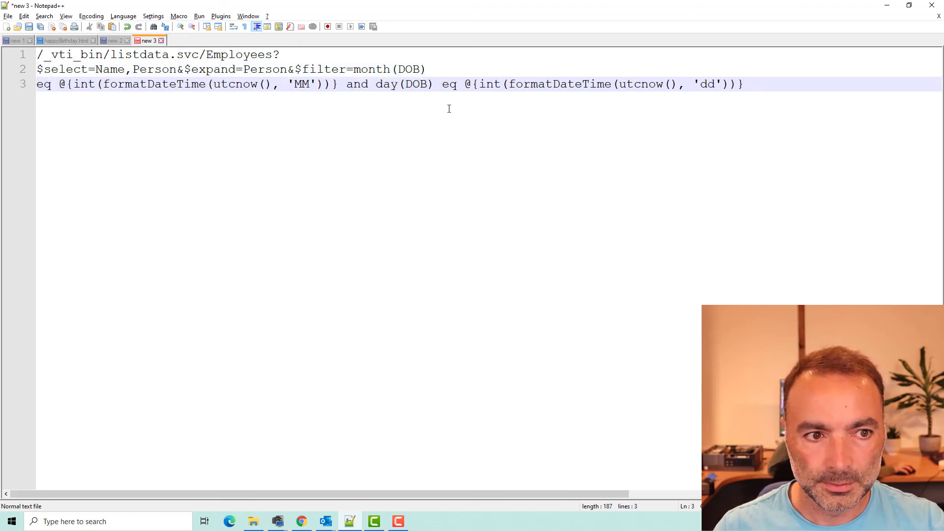
pyautogui.press('Return')
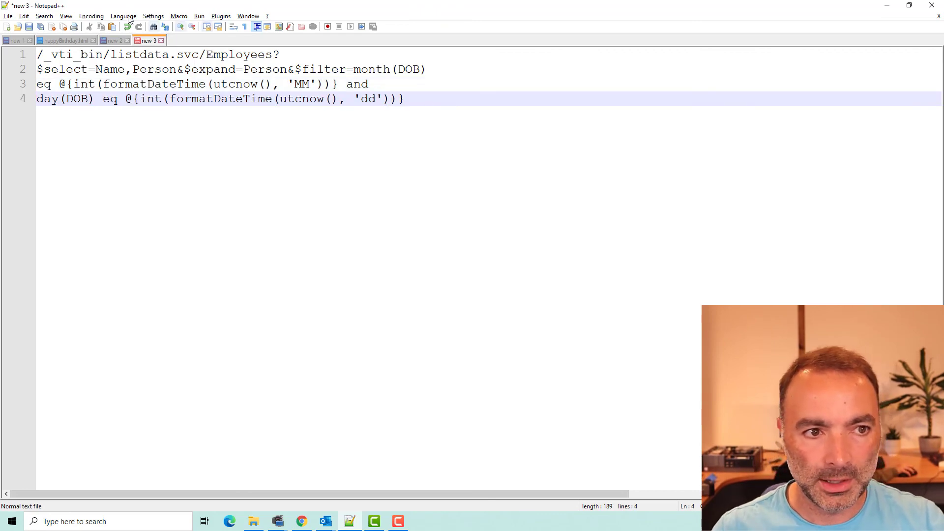
pyautogui.scroll(3, 271, 156)
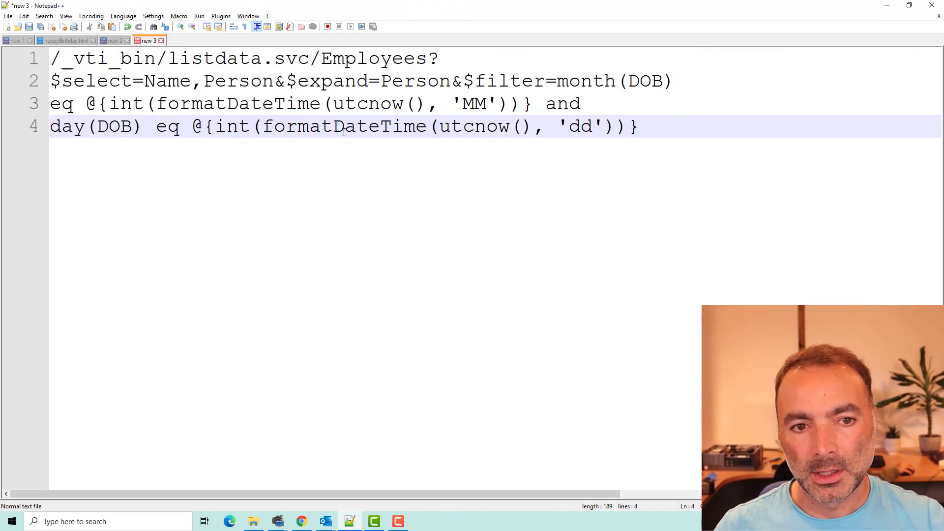
pyautogui.click(717, 219)
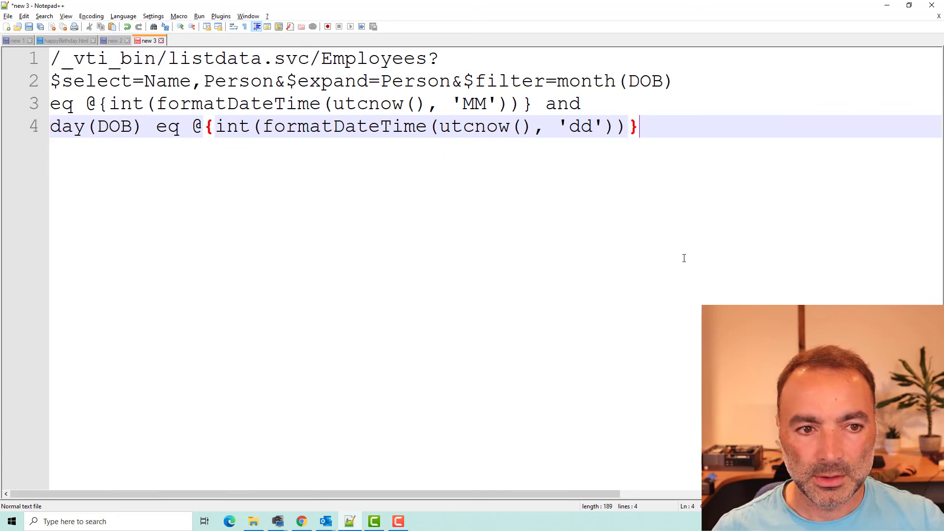
pyautogui.hotkey('alt', 'Tab')
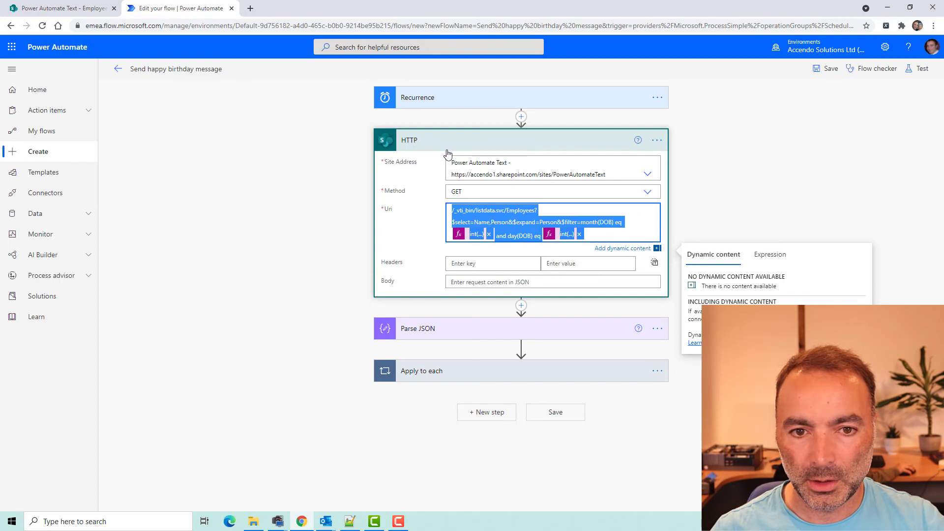
# - Collapse HTTP and review the Send an email (V2) HTML body inside Apply to each
pyautogui.click(479, 146)
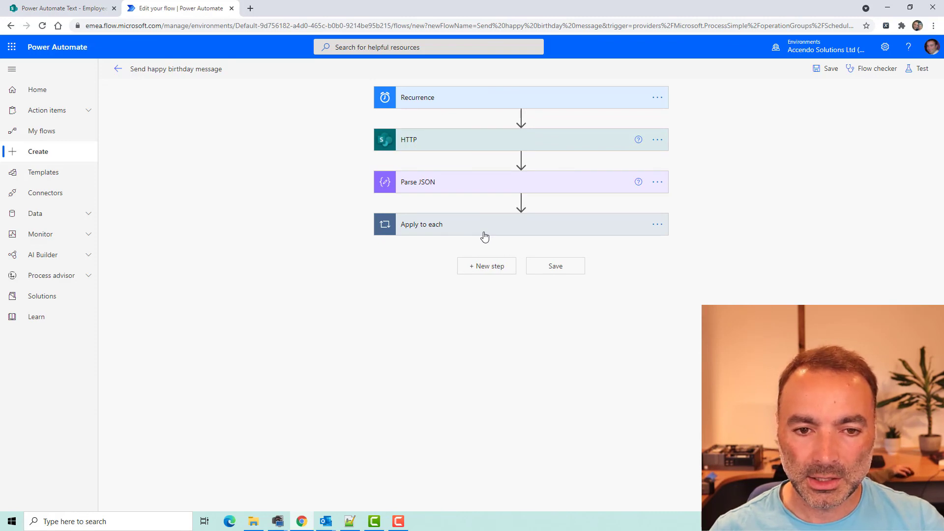
pyautogui.click(484, 237)
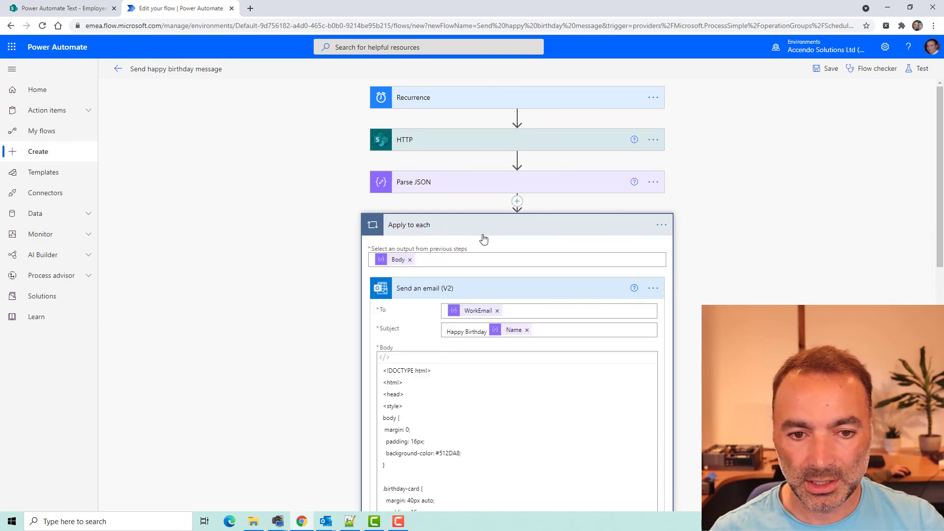
pyautogui.scroll(-2, 472, 352)
pyautogui.scroll(-3, 475, 362)
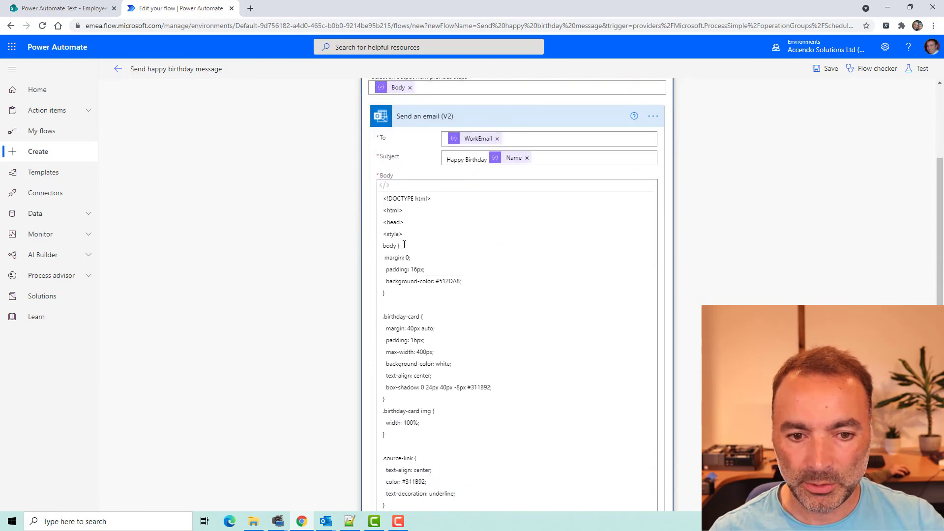
pyautogui.moveTo(386, 199); pyautogui.dragTo(485, 42)
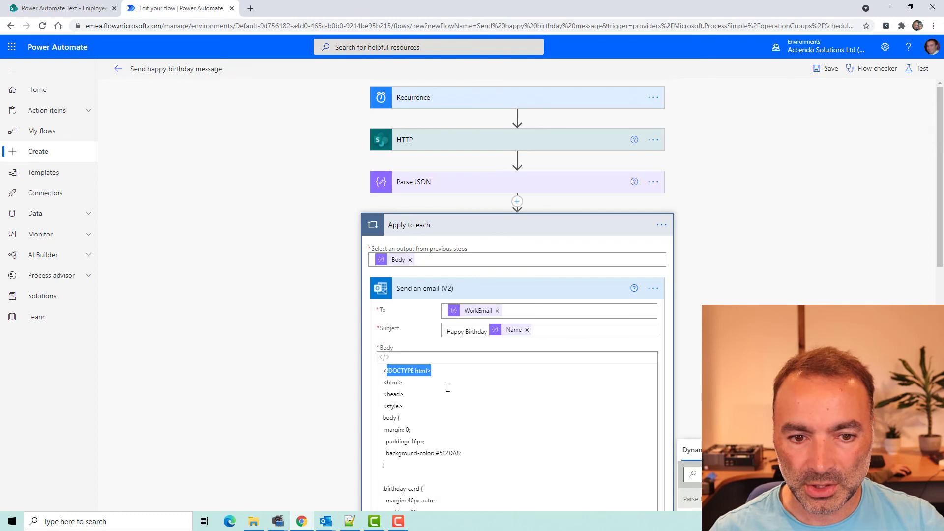
pyautogui.click(397, 372)
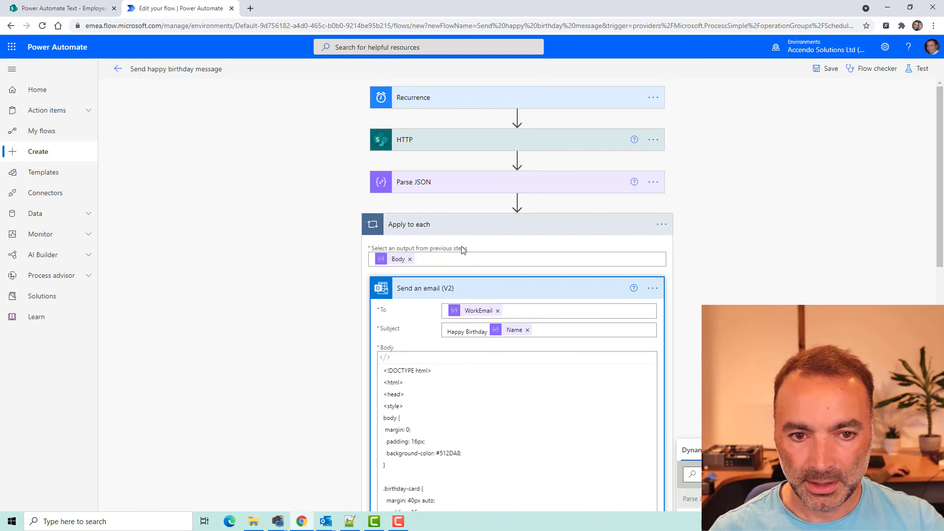
pyautogui.click(461, 231)
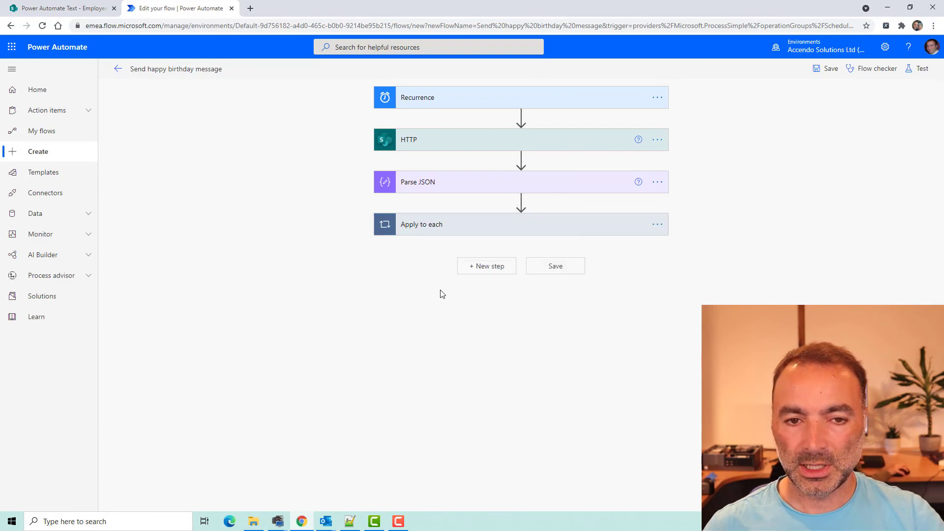
pyautogui.click(460, 226)
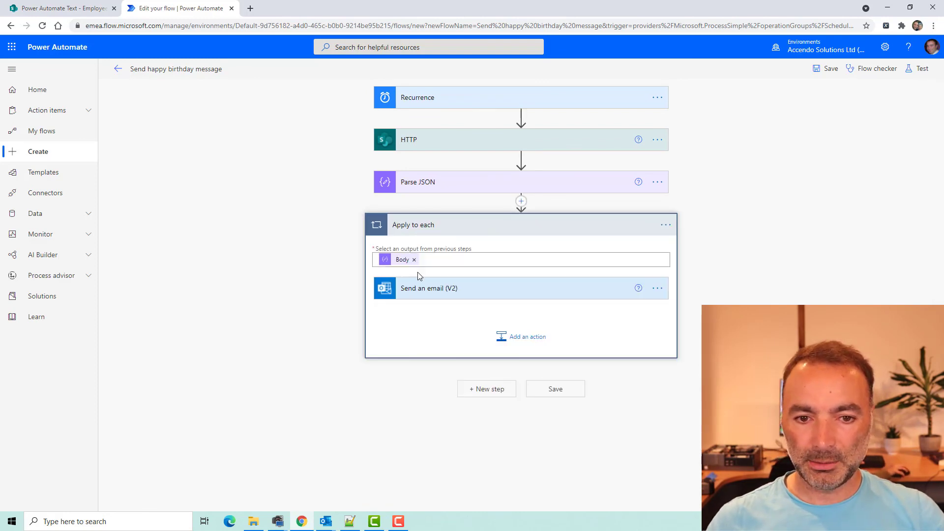
pyautogui.click(54, 9)
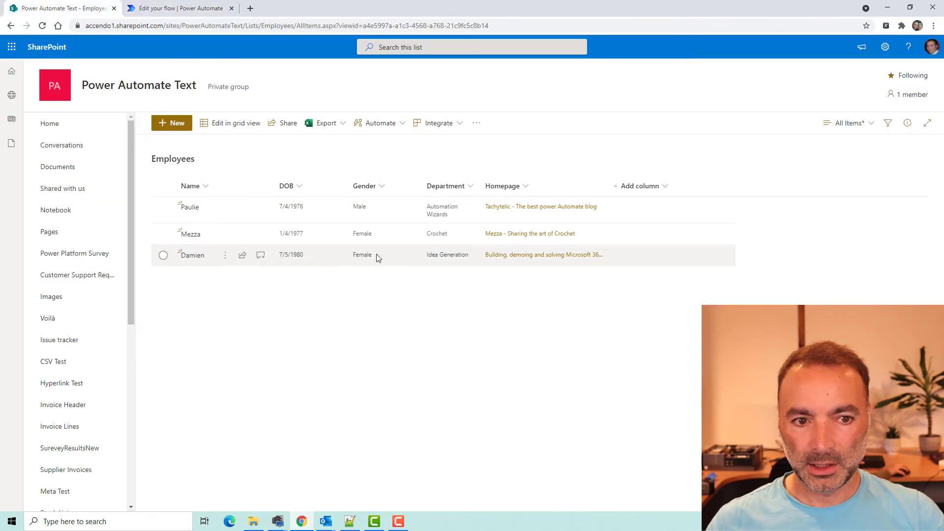
# - Add the Person column to the Employees list view through the Name column's Show/hide columns
pyautogui.click(666, 189)
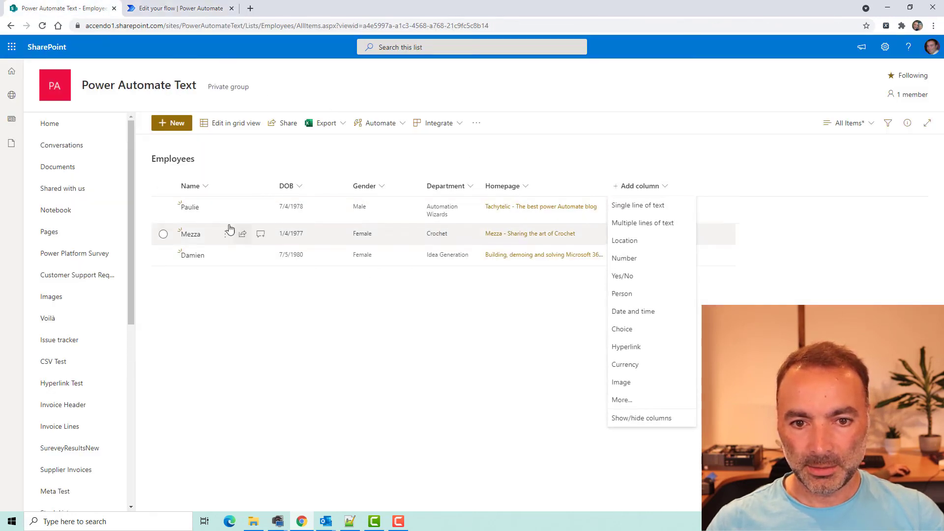
pyautogui.click(197, 187)
pyautogui.moveTo(221, 262)
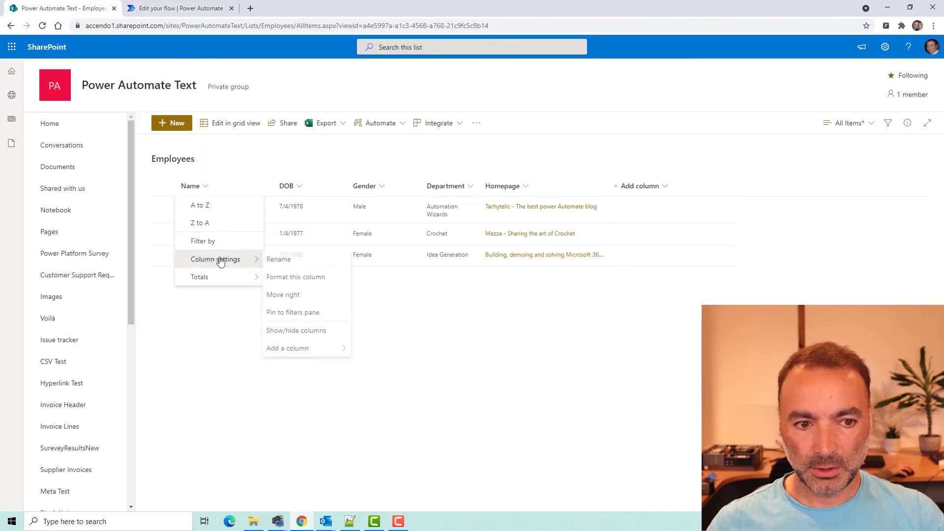
pyautogui.click(312, 332)
pyautogui.scroll(-2, 820, 295)
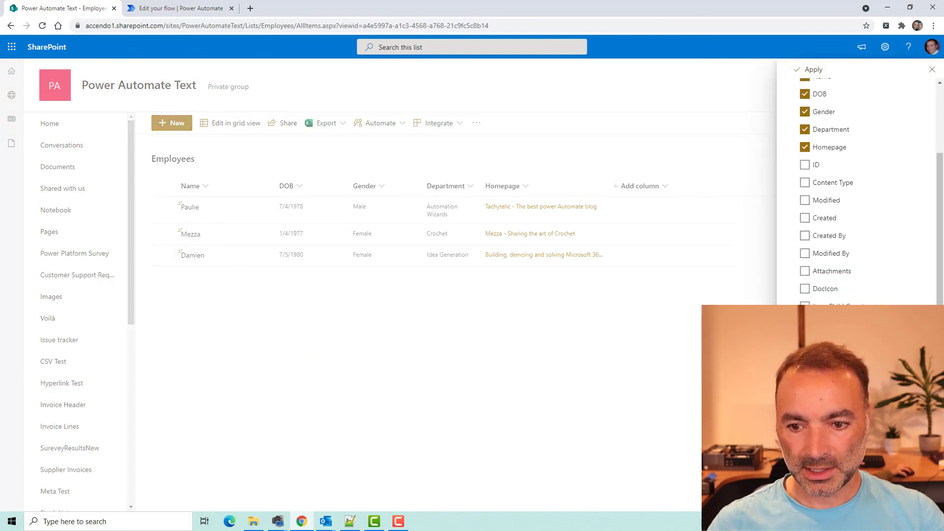
pyautogui.scroll(3, 841, 261)
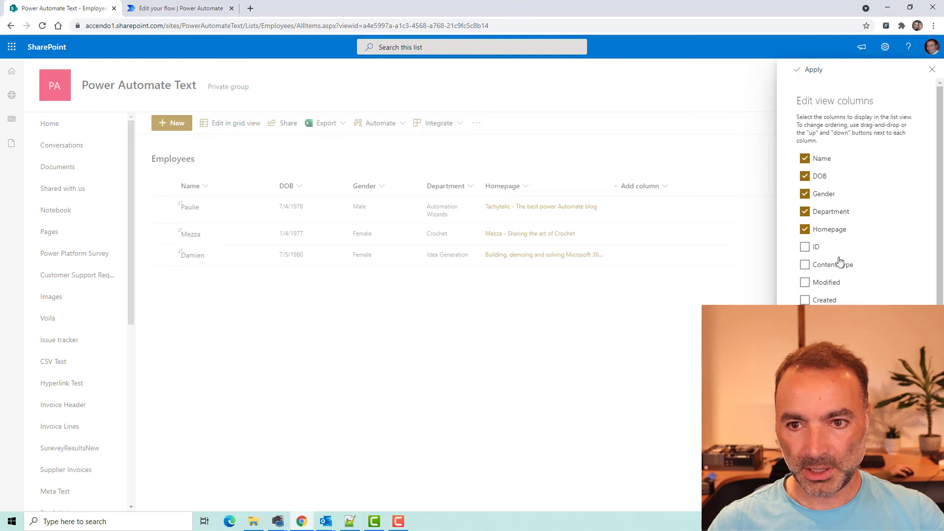
pyautogui.click(811, 69)
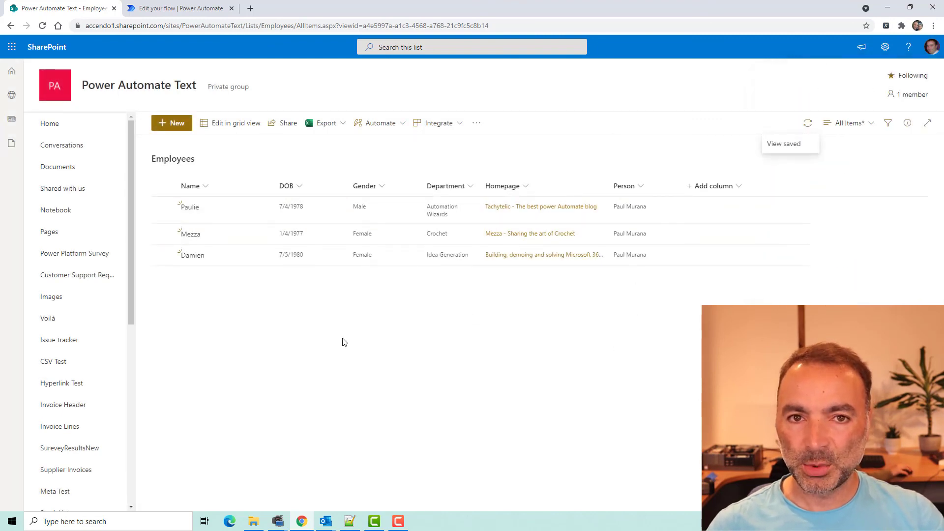
pyautogui.click(209, 14)
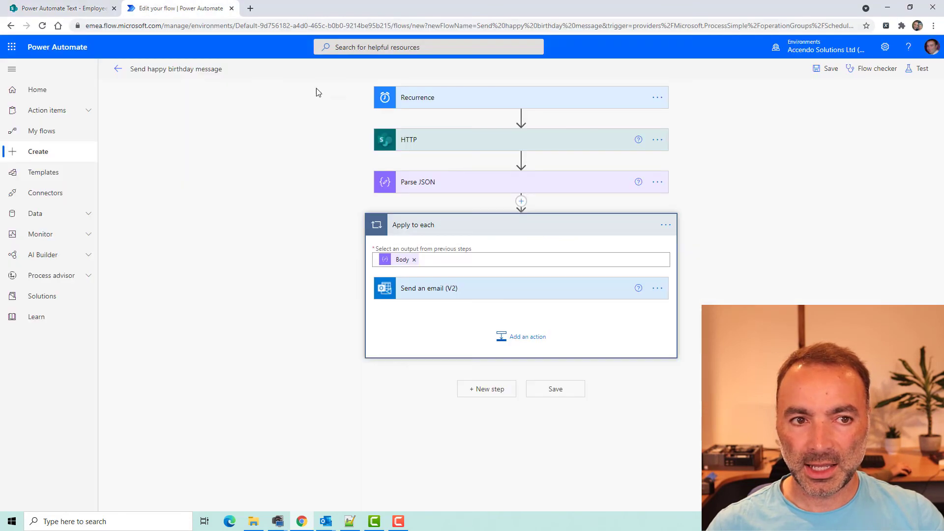